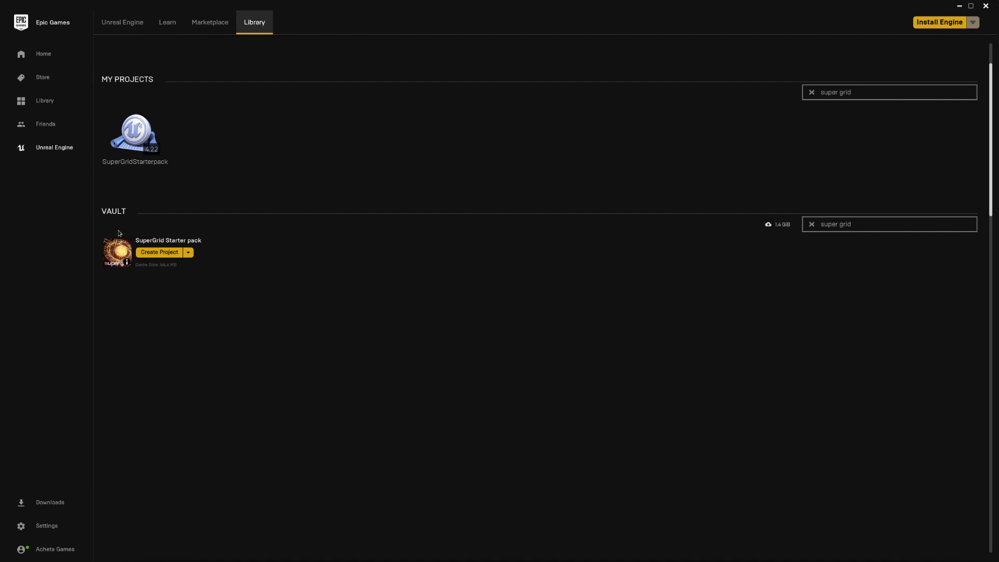
# - Switch to the Unreal Editor with the SuperGridStarterpack project and look around the lobby of the StarterTutorial level
pyautogui.hotkey('alt', 'Tab')
pyautogui.hotkey('alt', 'Tab')
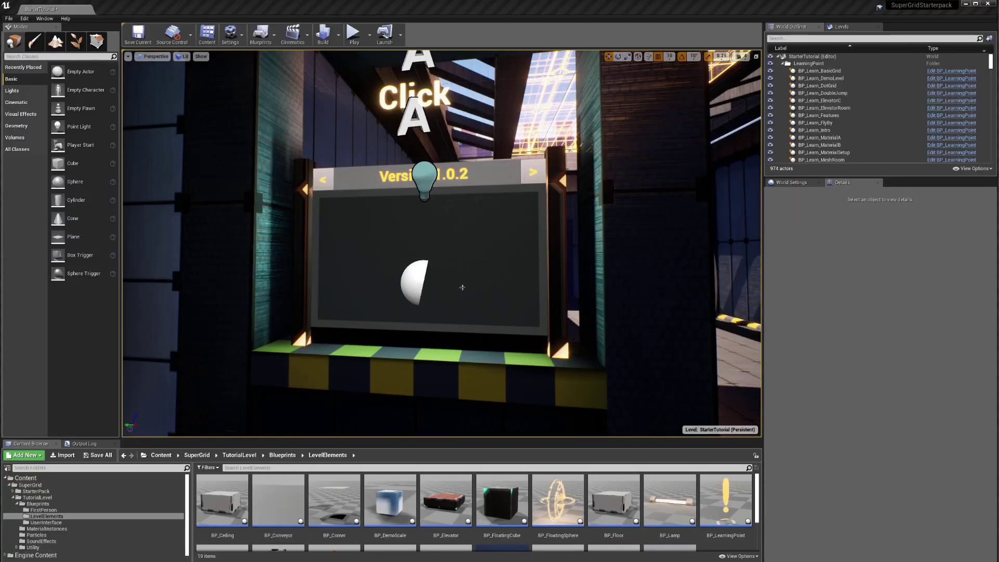
pyautogui.moveTo(473, 290); pyautogui.dragTo(682, 398, button='right')
pyautogui.press('s')
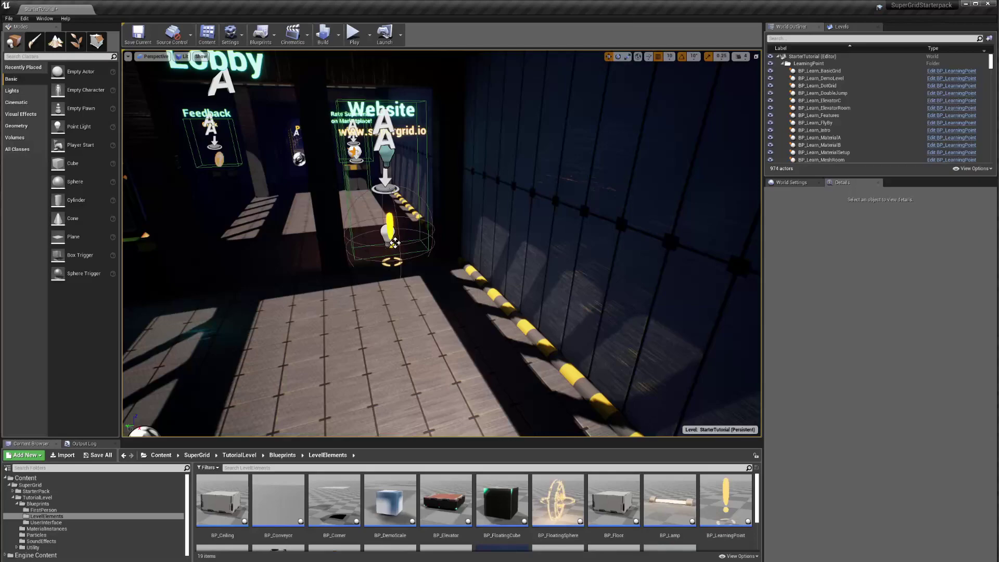
pyautogui.moveTo(395, 243); pyautogui.dragTo(477, 275)
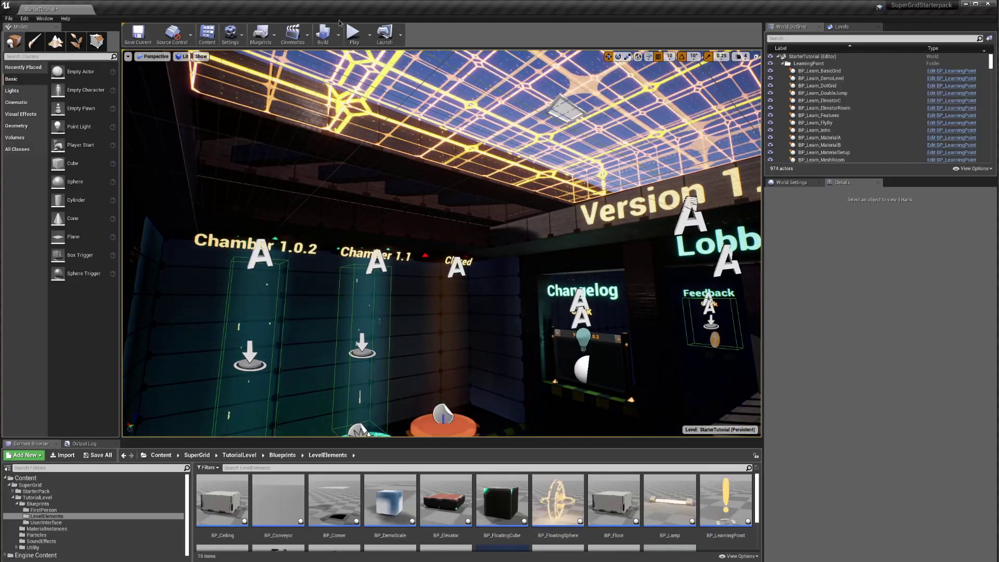
# - Play the StarterTutorial level in the editor, walk around the lobby and on through the level, and stop the session
pyautogui.click(354, 34)
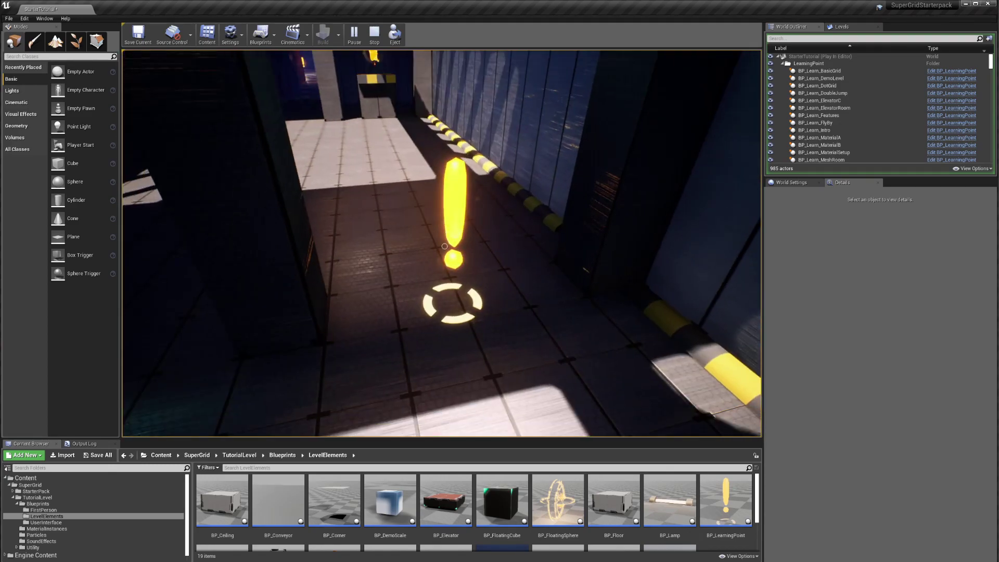
pyautogui.press('w')
pyautogui.press('s')
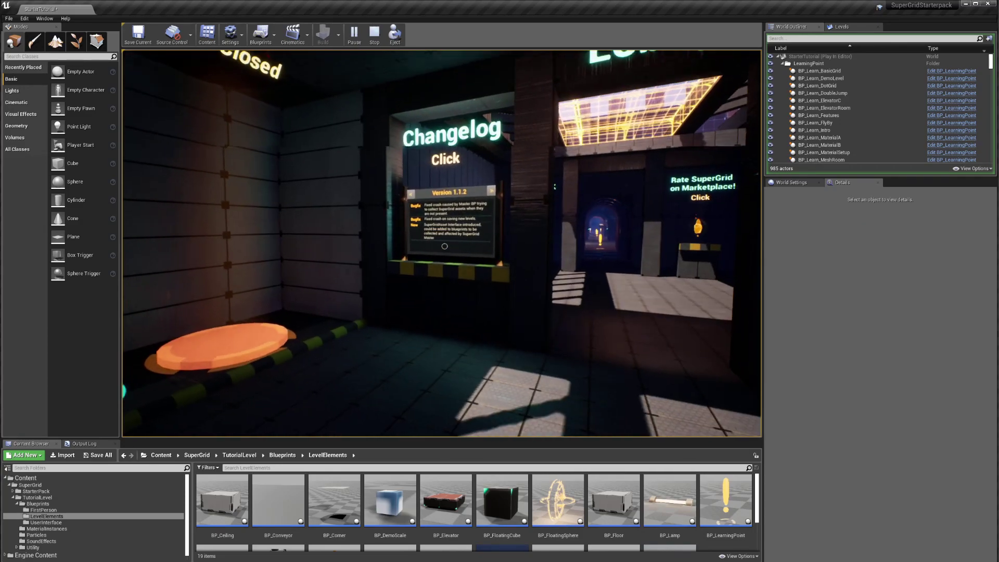
pyautogui.press('w')
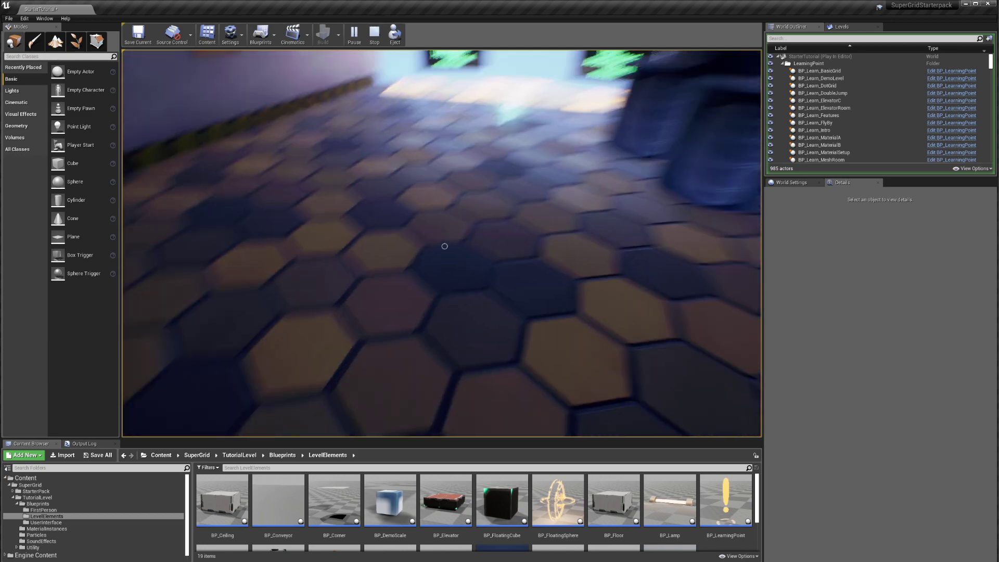
pyautogui.press('w')
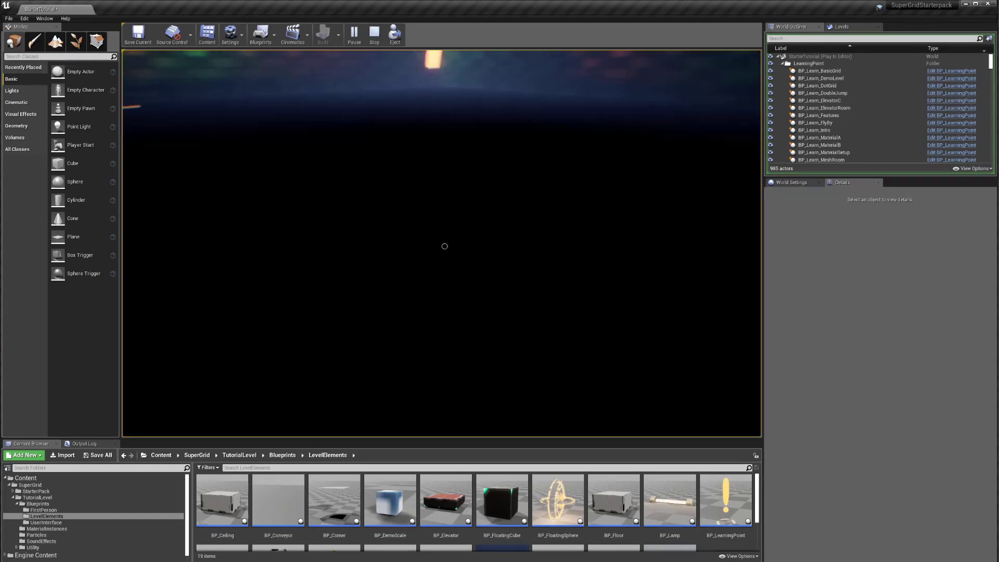
pyautogui.press('Escape')
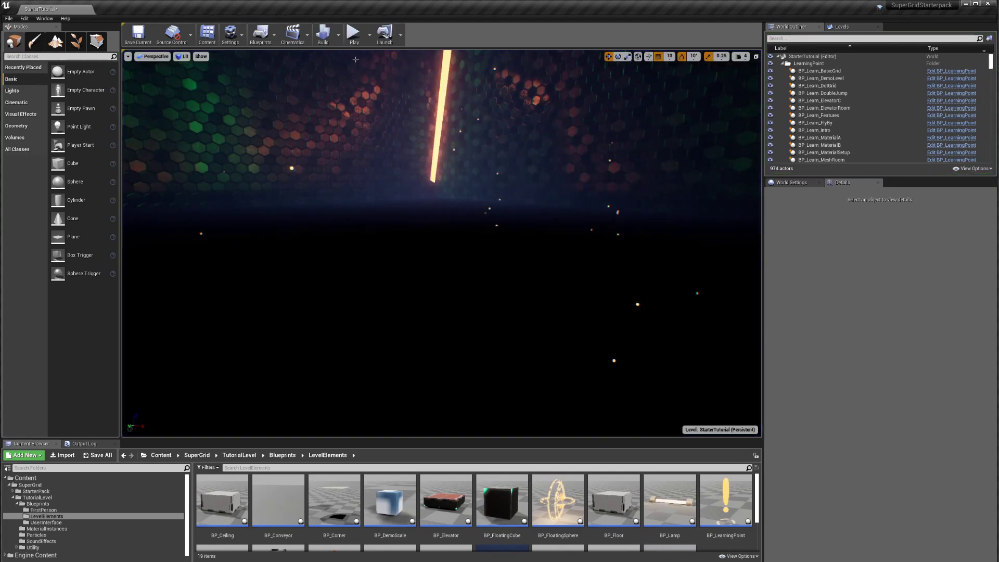
# - Play the level again and walk from the lobby past the Feedback stand through the tunnel to the first exhibition room
pyautogui.click(354, 34)
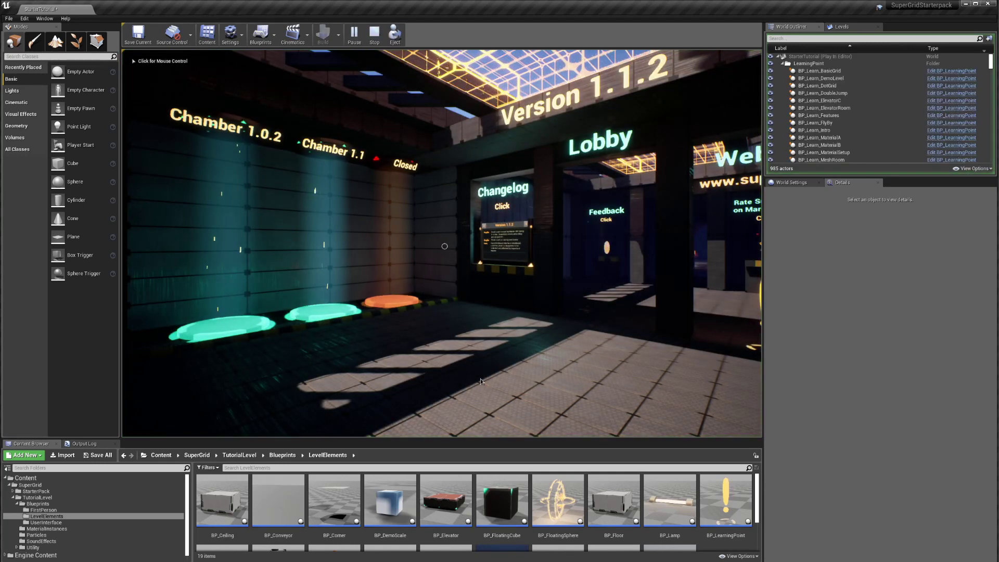
pyautogui.click(498, 367)
pyautogui.press('w')
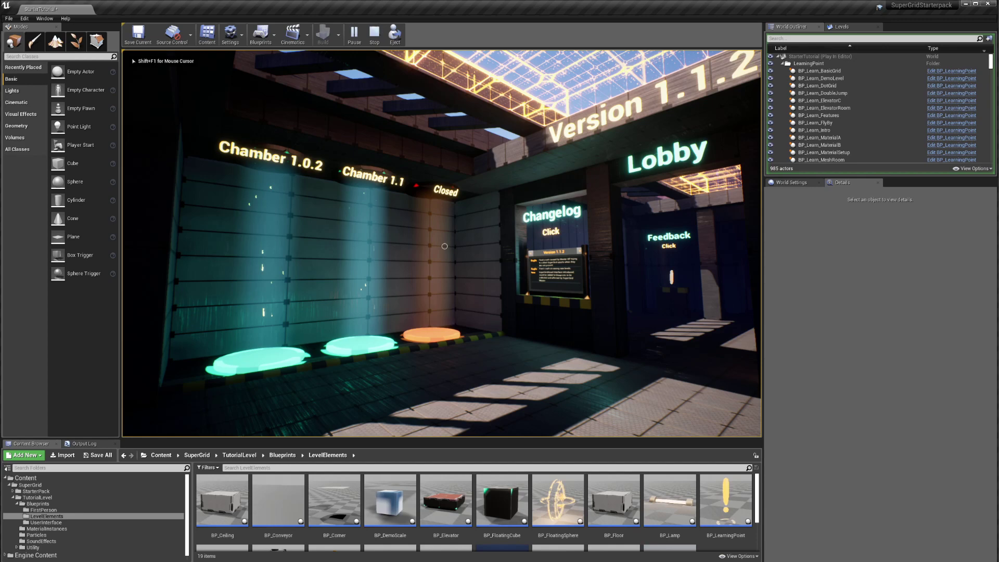
pyautogui.press('w')
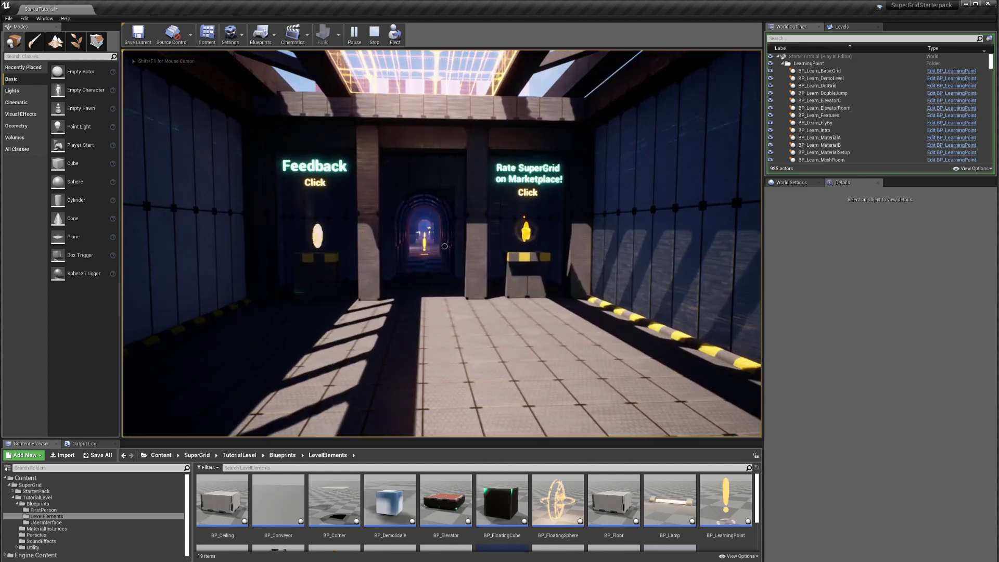
pyautogui.press('w')
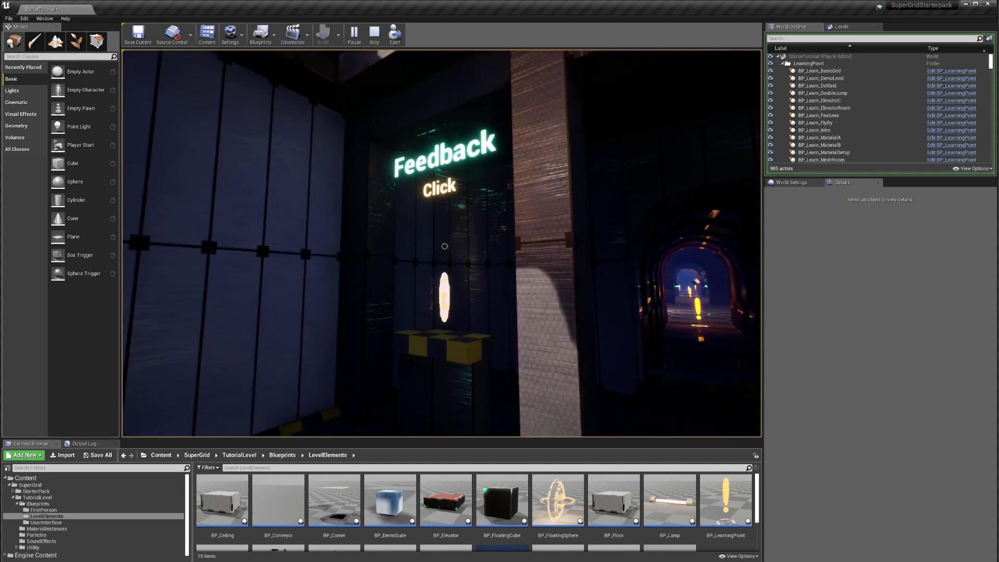
pyautogui.press('w')
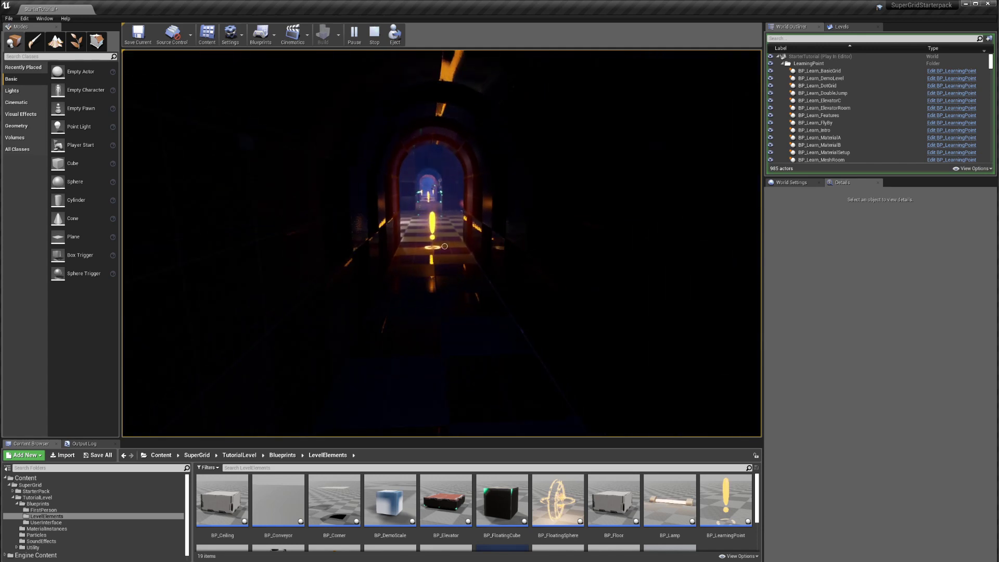
pyautogui.press('w')
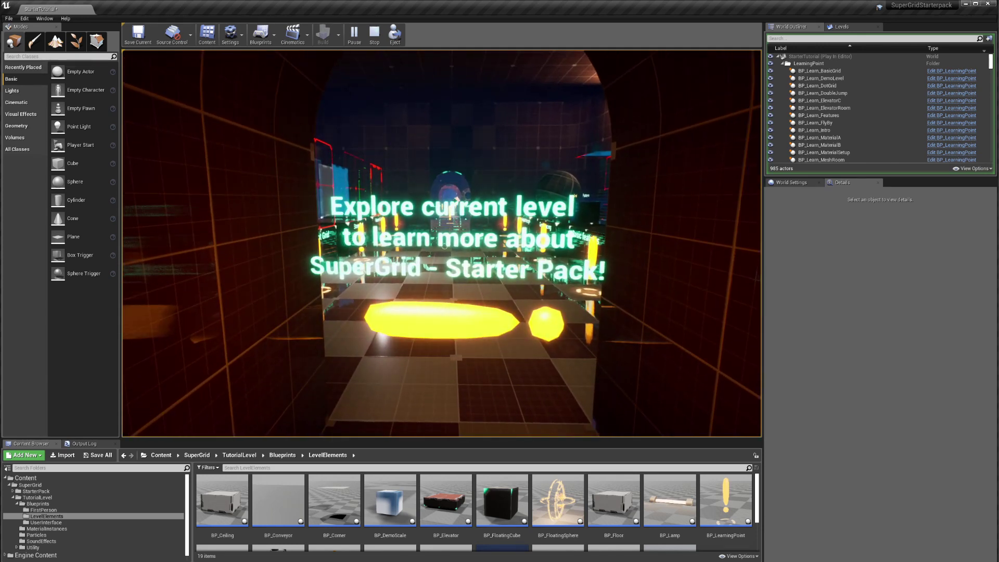
# - Examine the Basic Grid, Dot Grid, Stone Grid and Modern Grid displays along one side of the exhibition room
pyautogui.press('w')
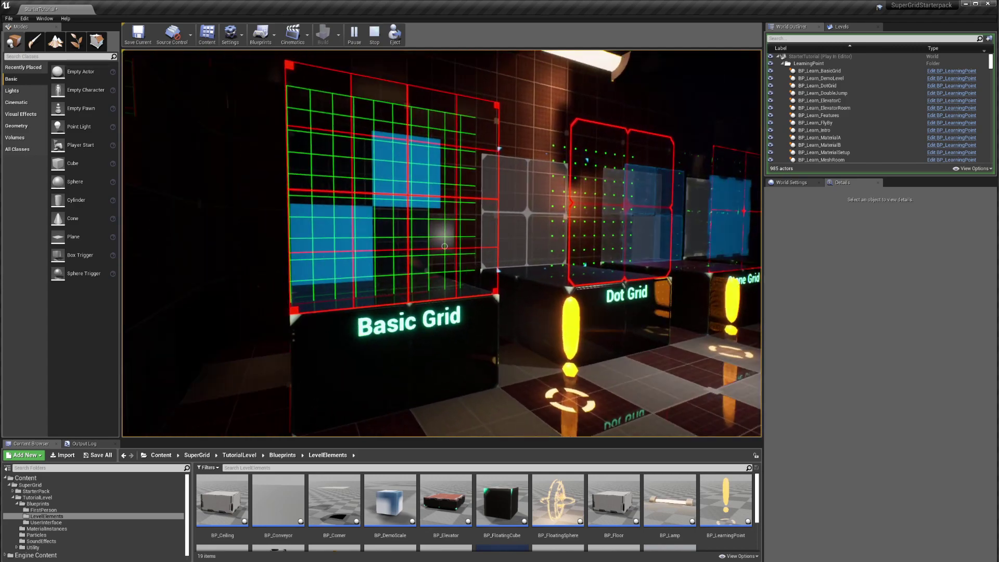
pyautogui.press('s')
pyautogui.press('d')
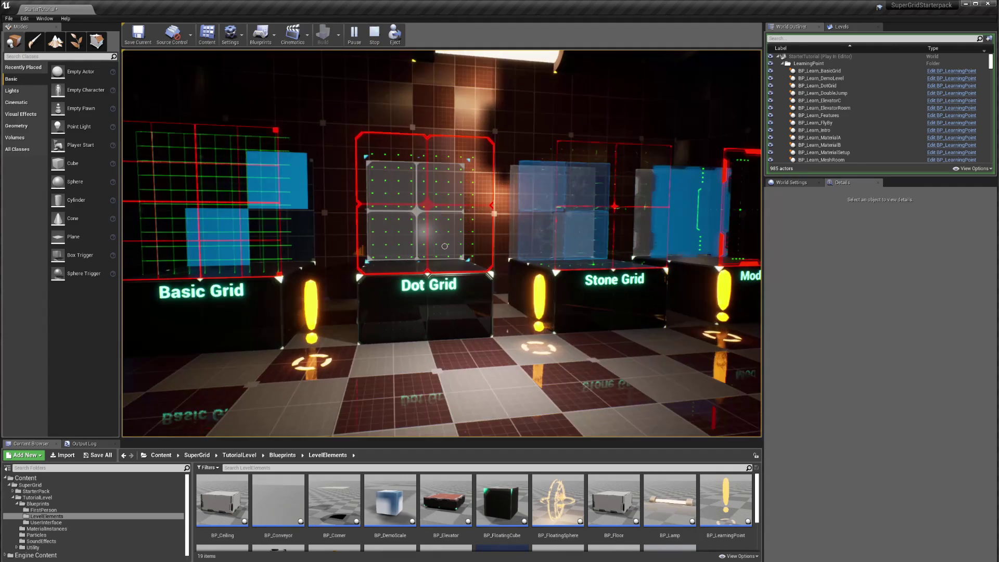
pyautogui.press('d')
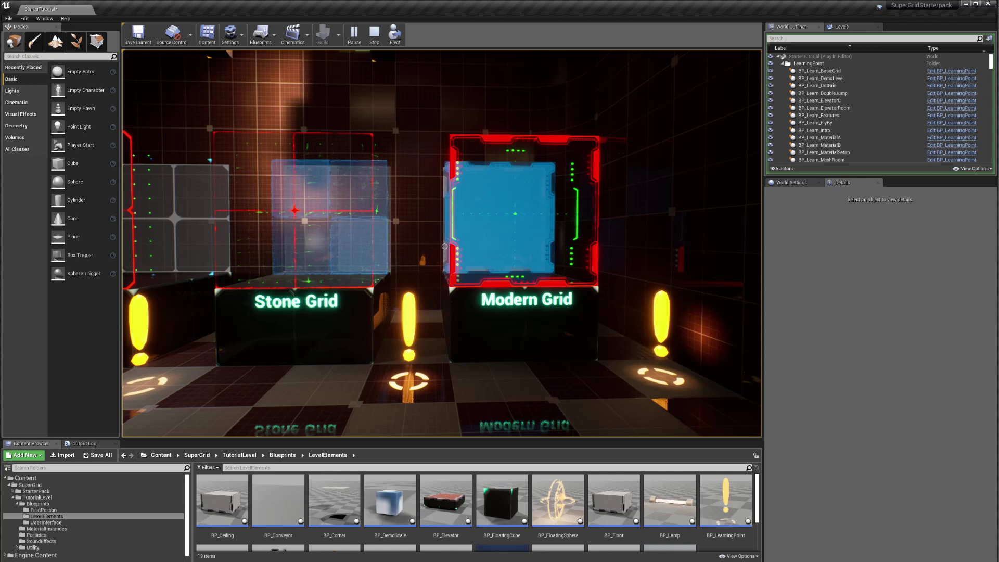
pyautogui.press('a')
# - Examine the Material Walkthrough, Grid spacing, Basic features and Level prototyping displays on the opposite side of the room
pyautogui.press('w')
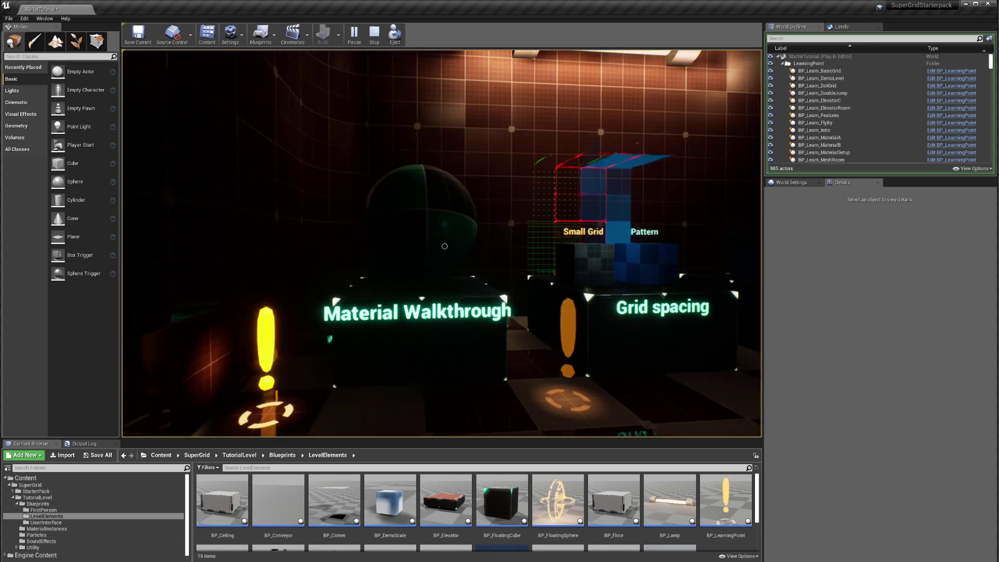
pyautogui.press('d')
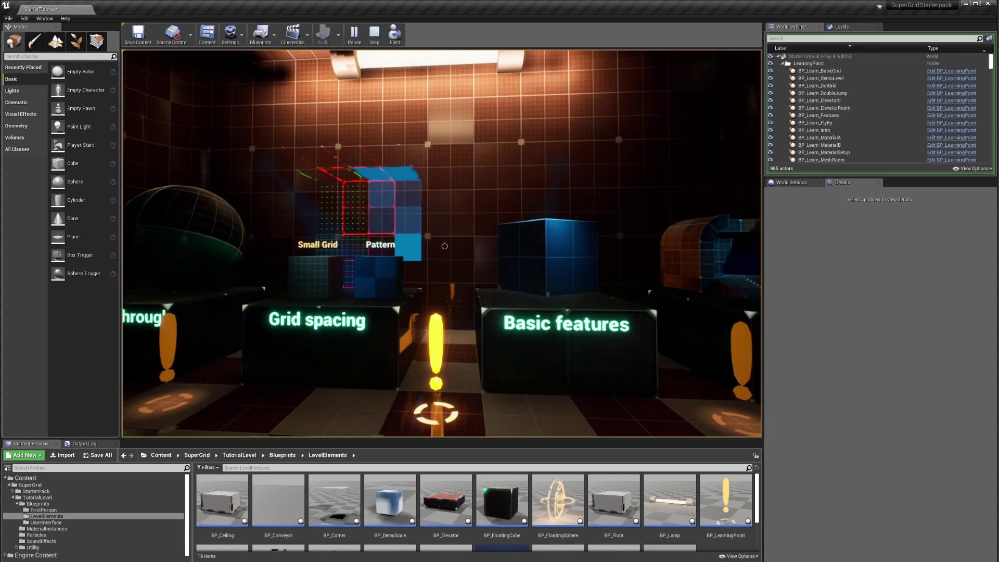
pyautogui.press('w')
pyautogui.press('d')
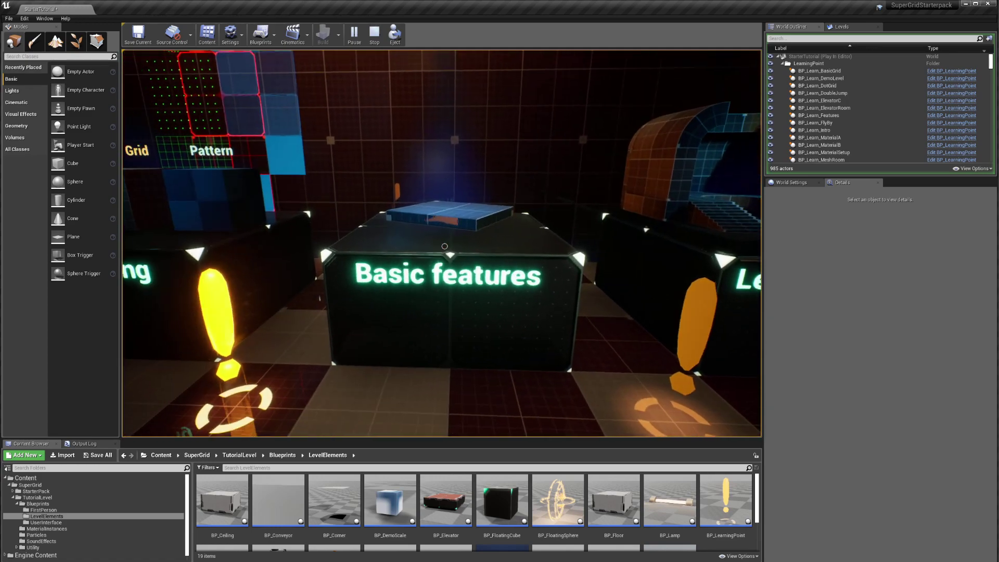
pyautogui.press('d')
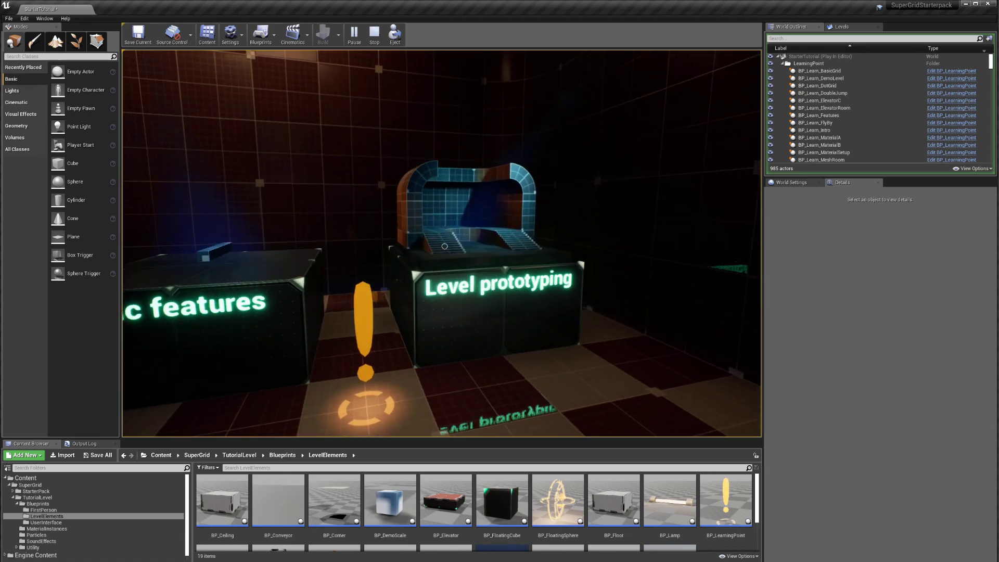
# - Walk into the mesh room and examine its pedestals, including Cone, Cylinder, Ring piece, Outer Corner and Inner Corner
pyautogui.press('s')
pyautogui.press('w')
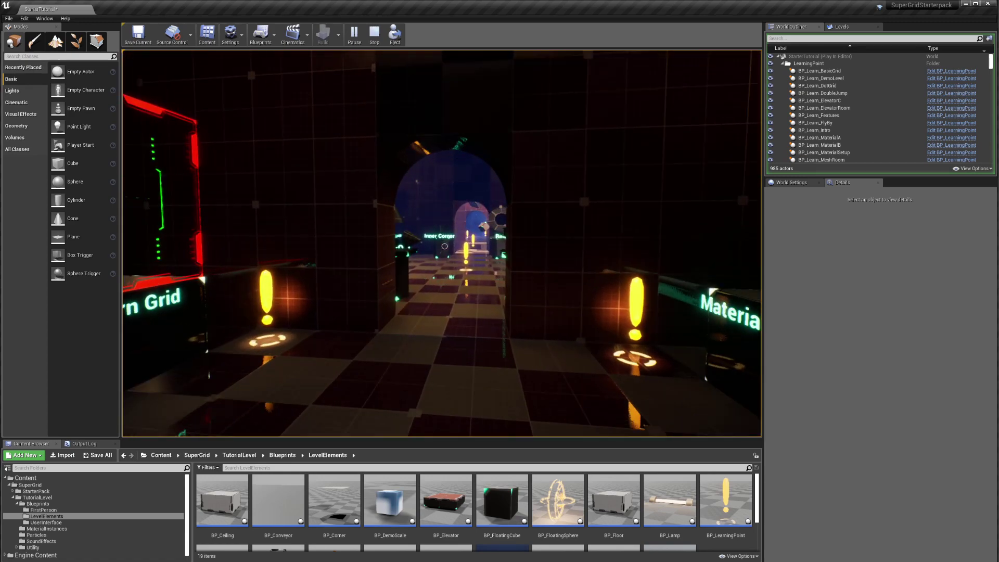
pyautogui.press('w')
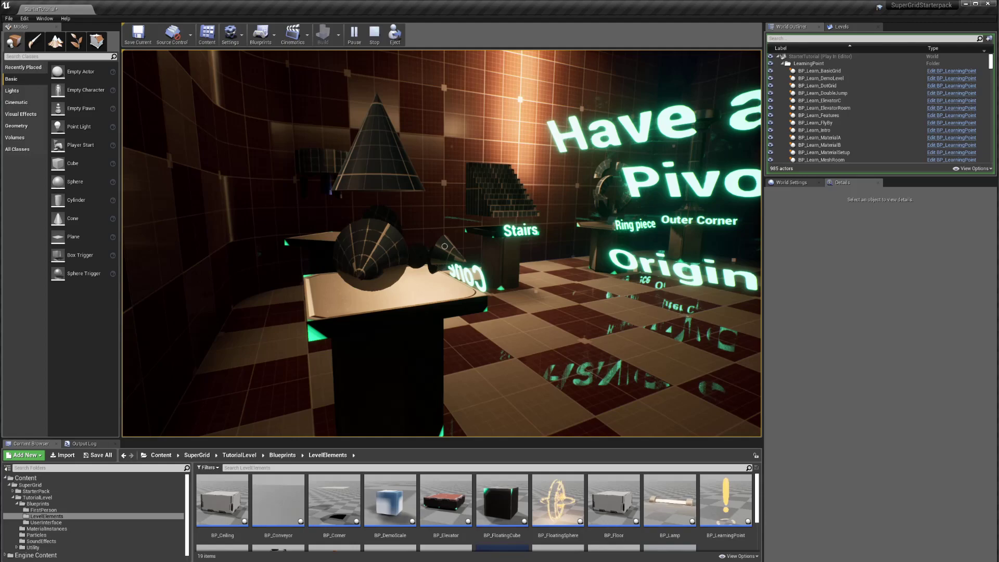
pyautogui.press('w')
pyautogui.press('s')
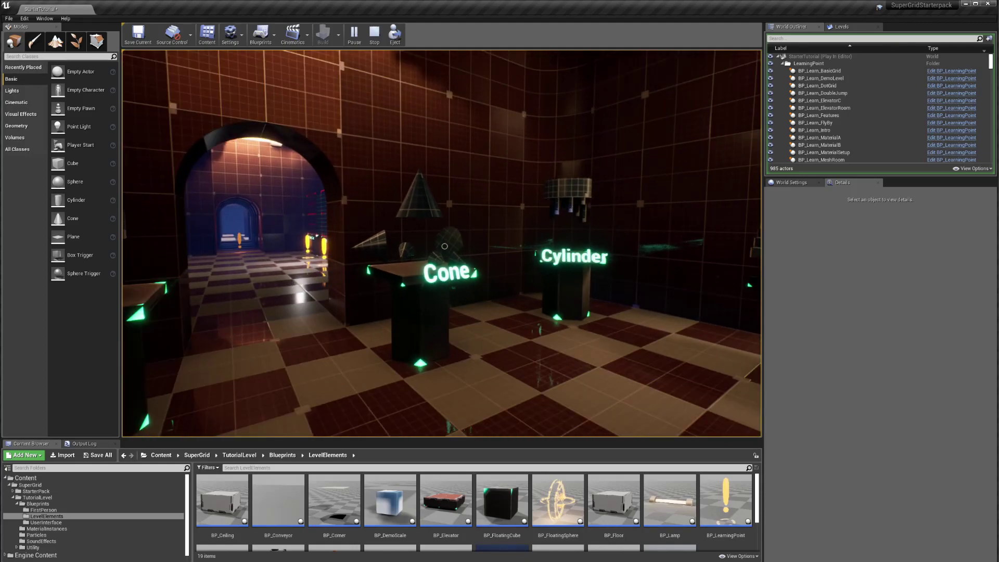
pyautogui.press('w')
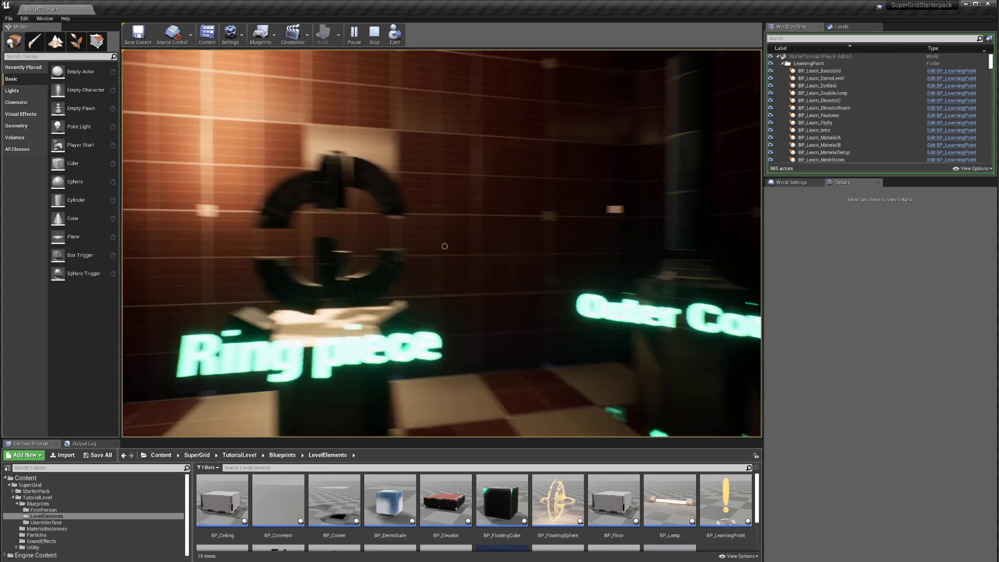
pyautogui.press('w')
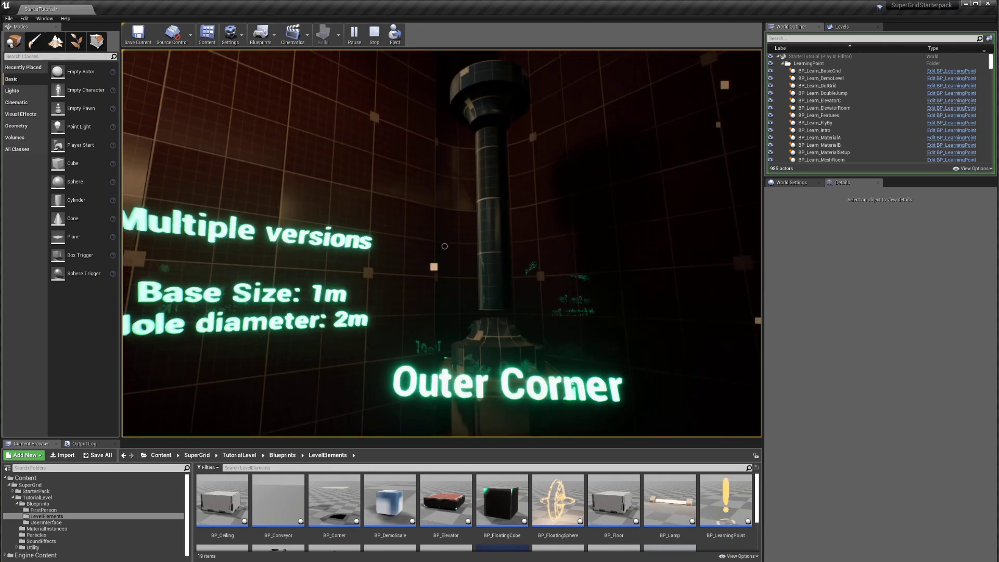
pyautogui.press('s')
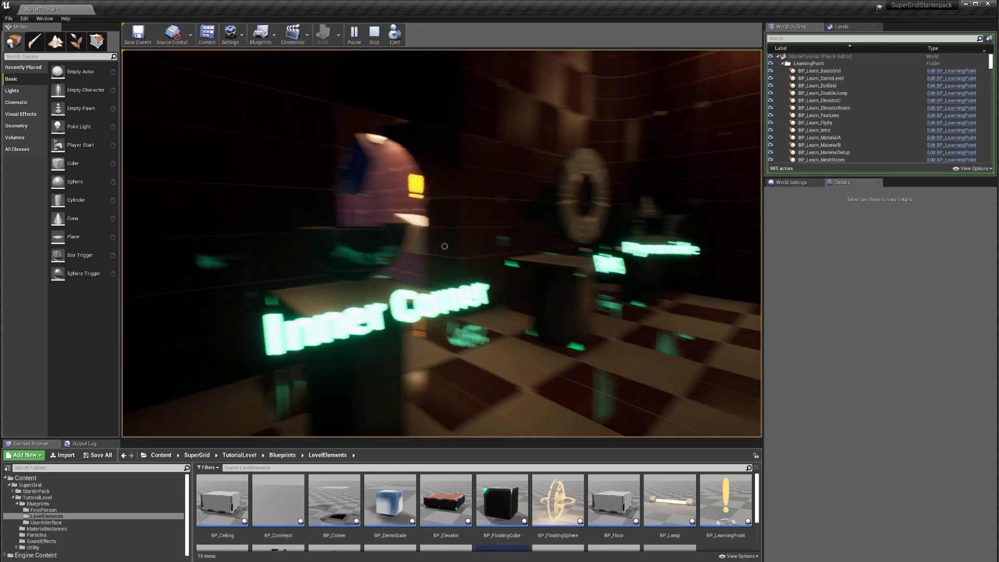
pyautogui.press('w')
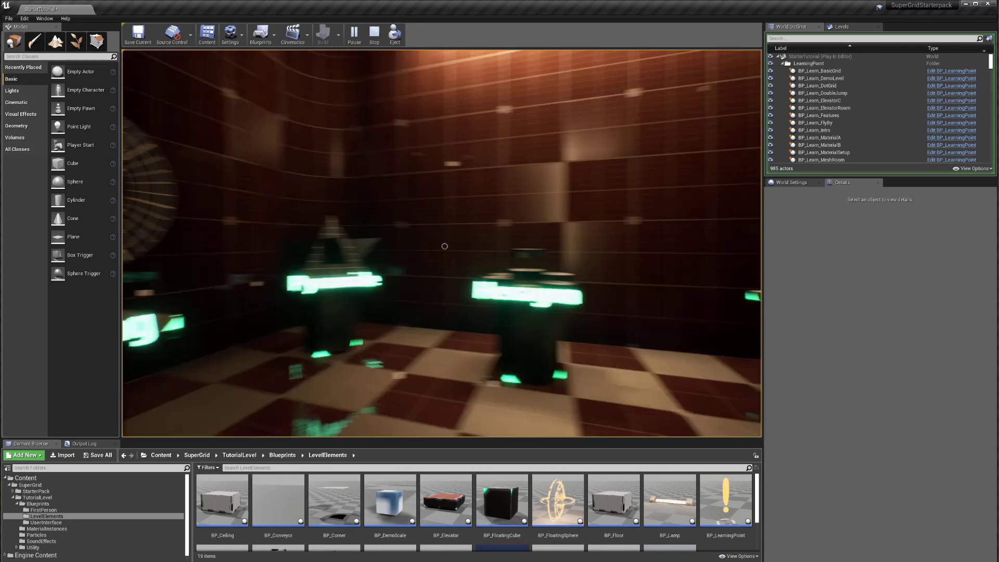
# - Walk on to the room of floating cubes and pipes and examine its SuperGrid materials usage example from several sides
pyautogui.press('w')
pyautogui.press('w')
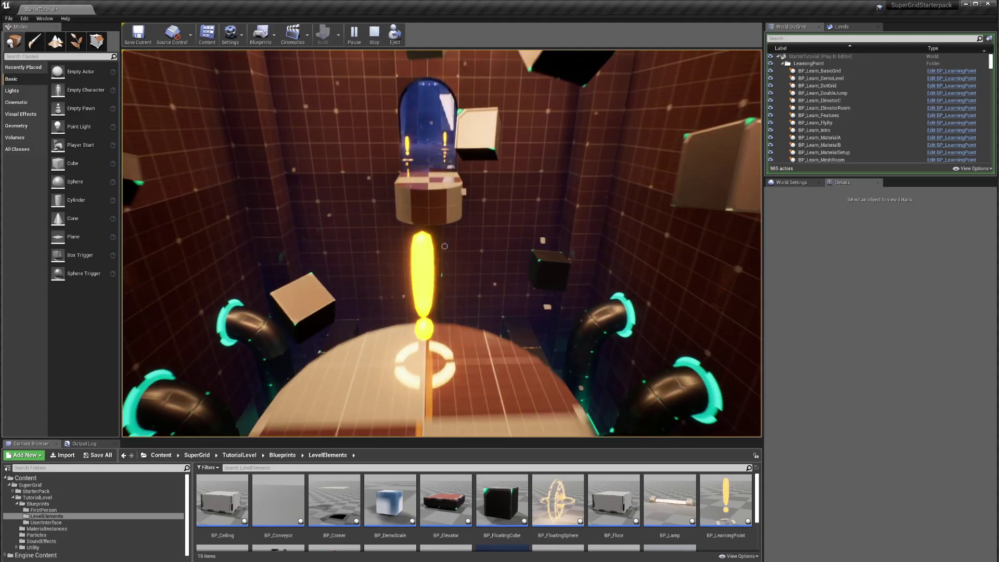
pyautogui.press('w')
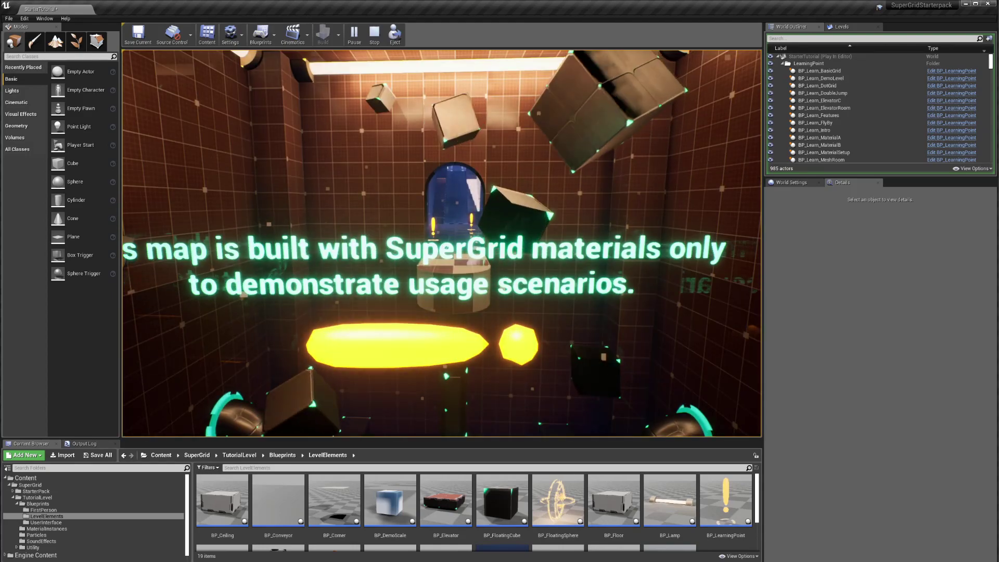
pyautogui.press('w')
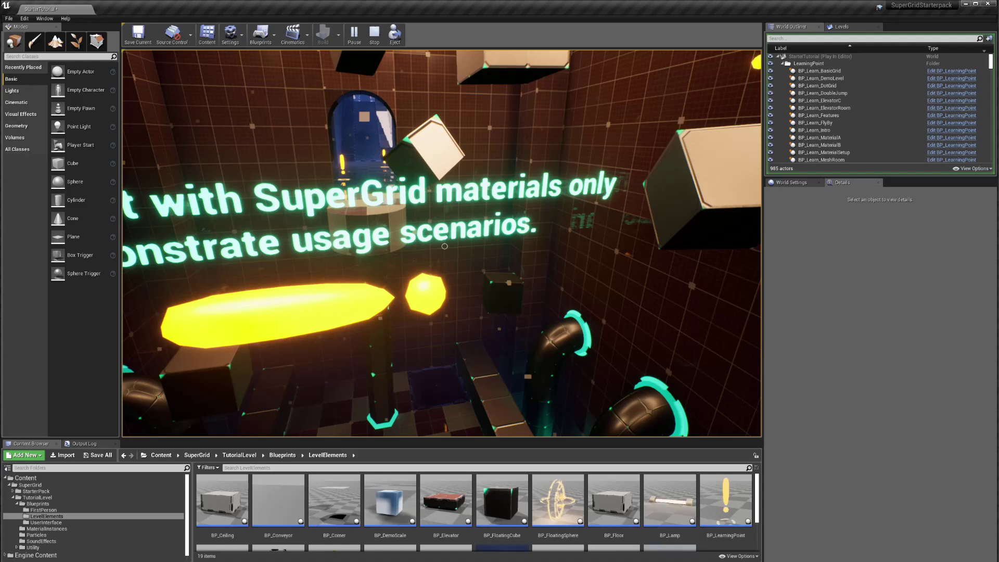
pyautogui.press('a')
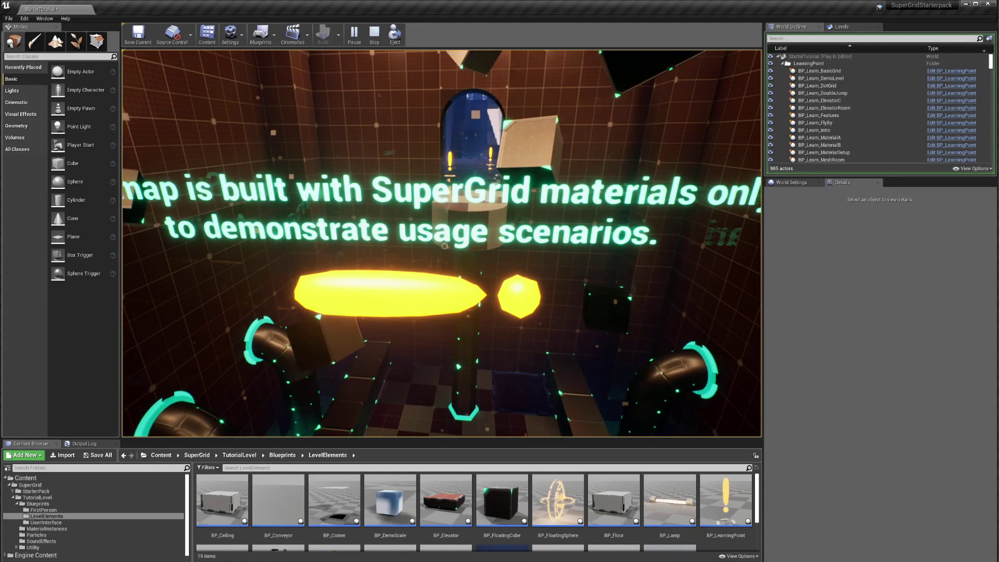
pyautogui.press('s')
pyautogui.press('w')
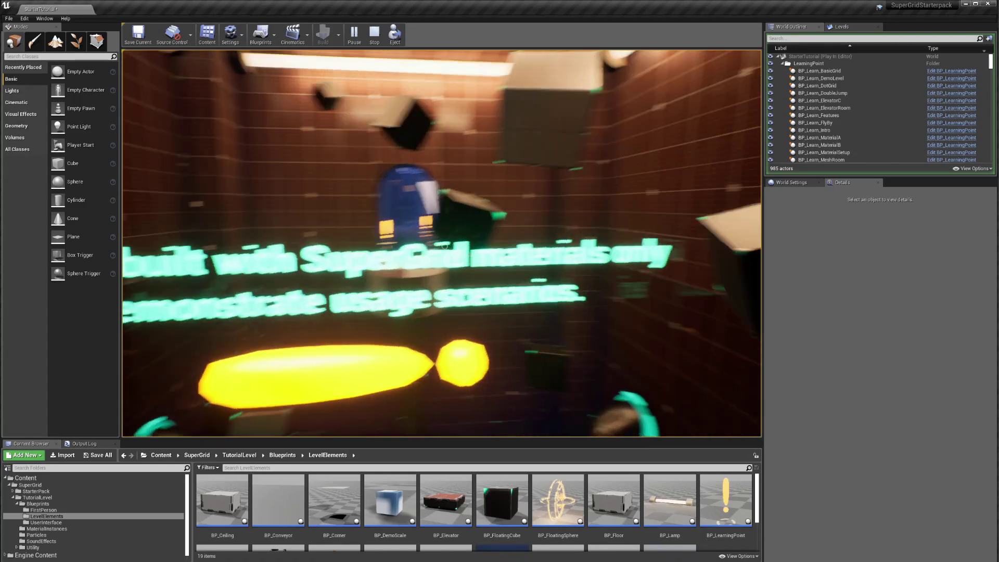
pyautogui.press('d')
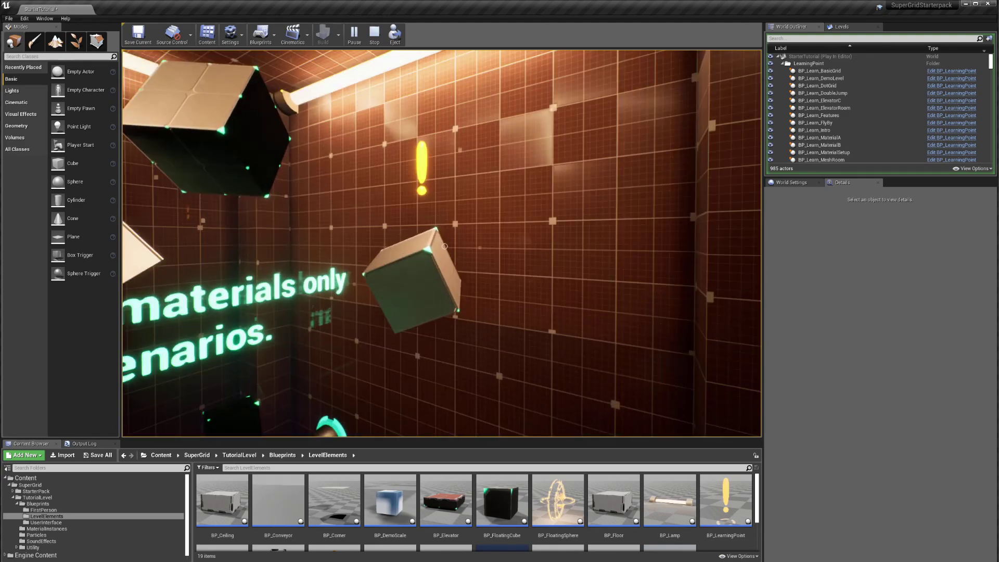
pyautogui.press('w')
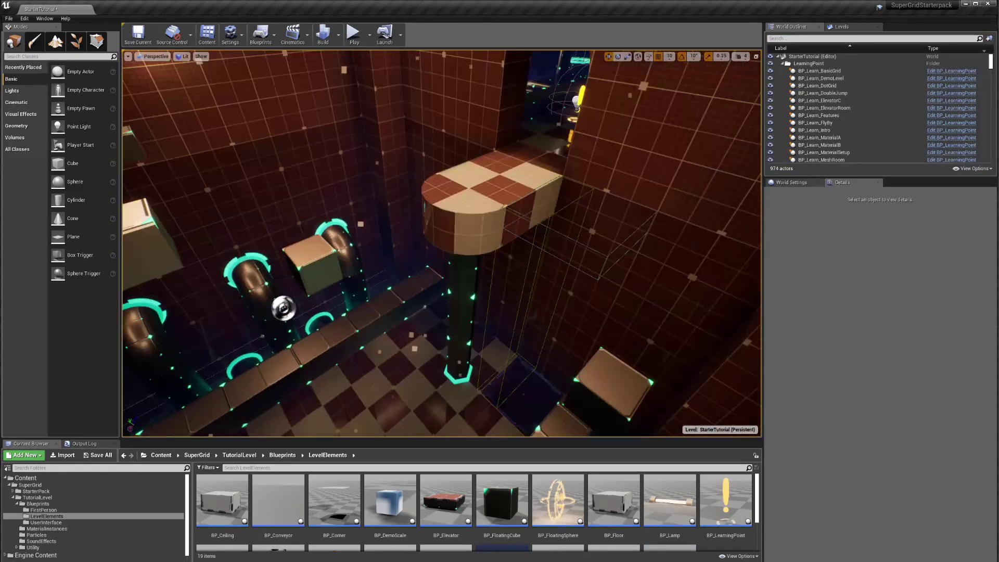
# - Move through the archway into the mesh room and start playing the tutorial level
pyautogui.moveTo(442, 244); pyautogui.dragTo(526, 172, button='right')
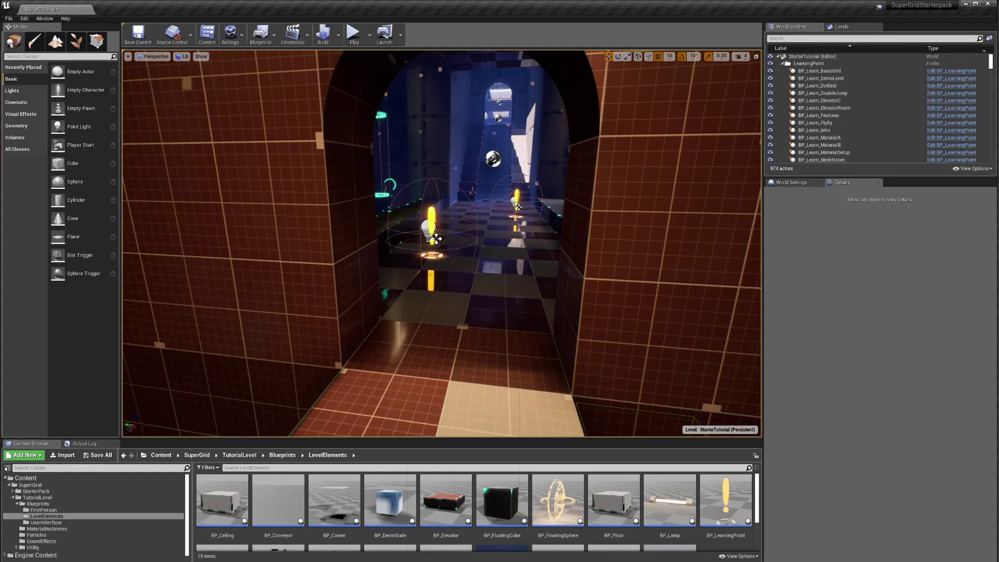
pyautogui.rightClick(410, 330)
pyautogui.click(437, 302)
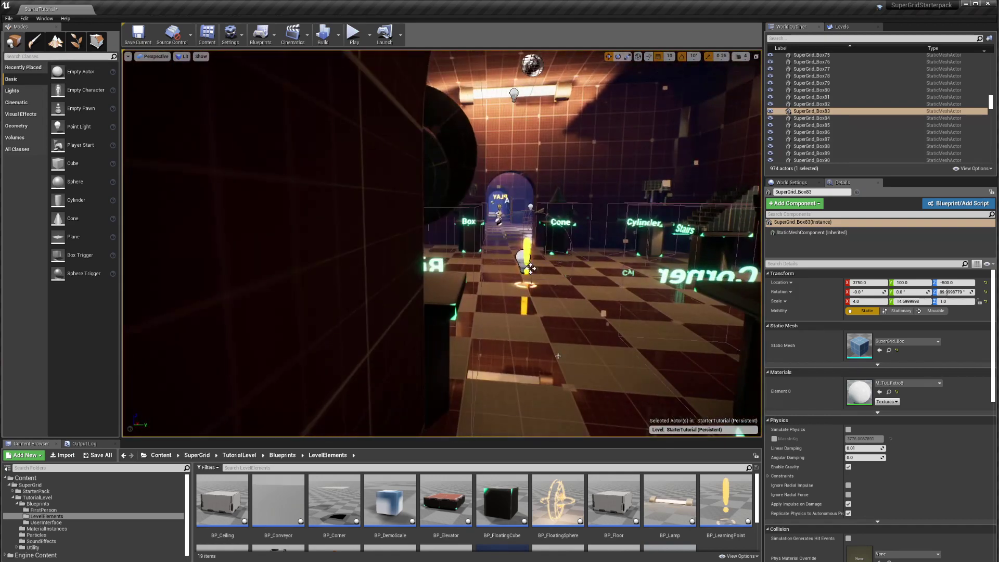
pyautogui.rightClick(608, 364)
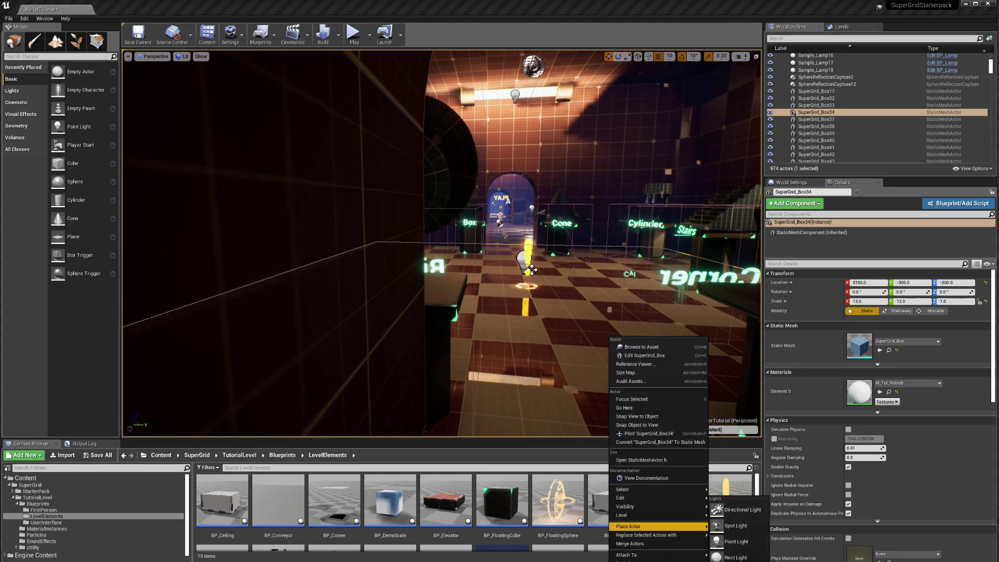
pyautogui.press('Escape')
pyautogui.hotkey('alt', 'p')
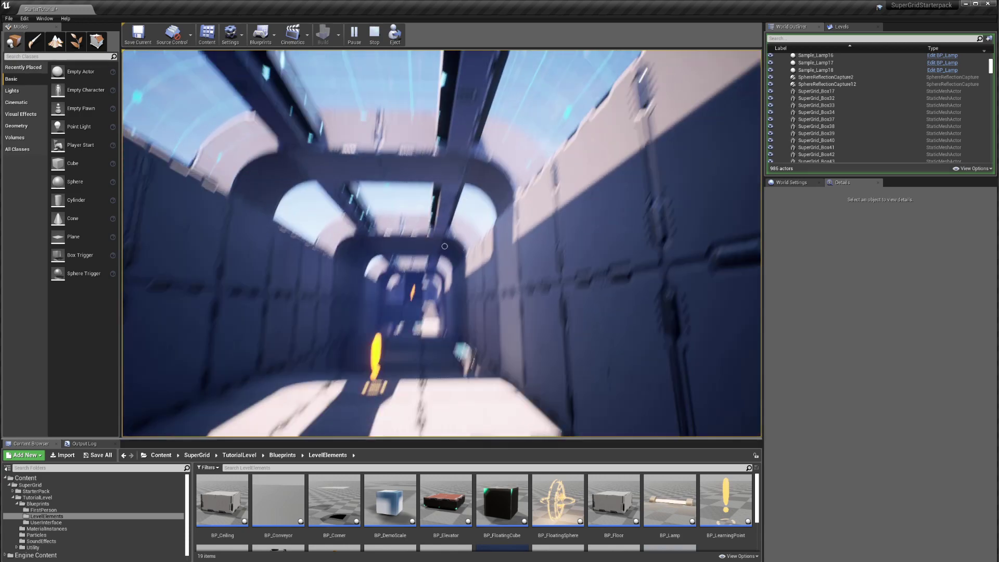
# - Run along the blue panelled corridor and jump from the cyan-topped block onto the raised block above the pit
pyautogui.press('w')
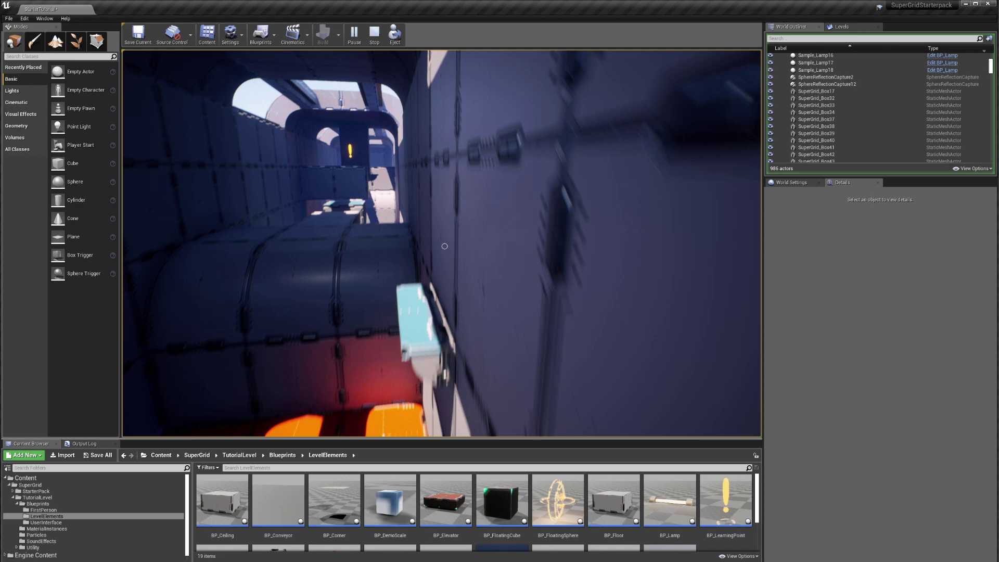
pyautogui.press('w')
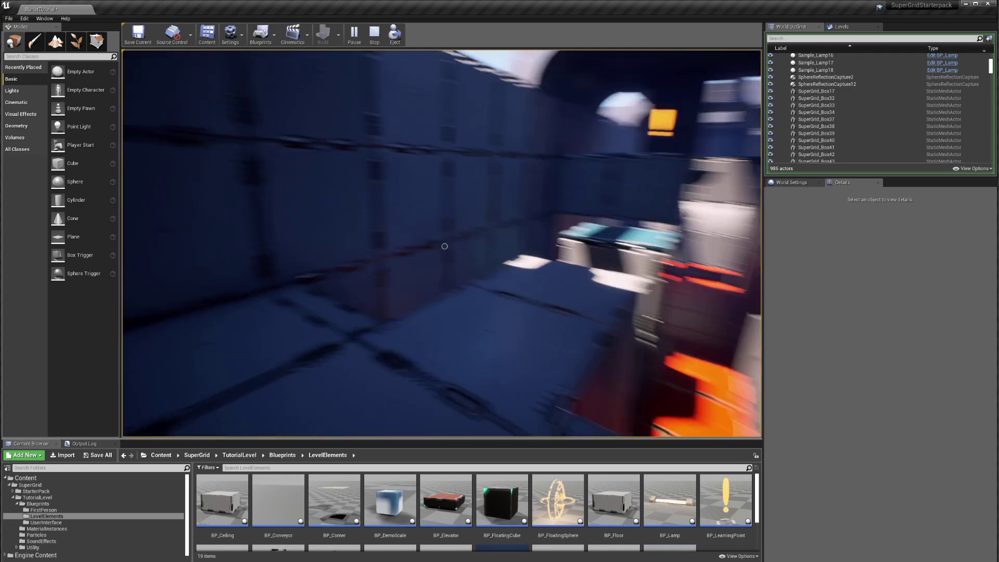
pyautogui.press('w')
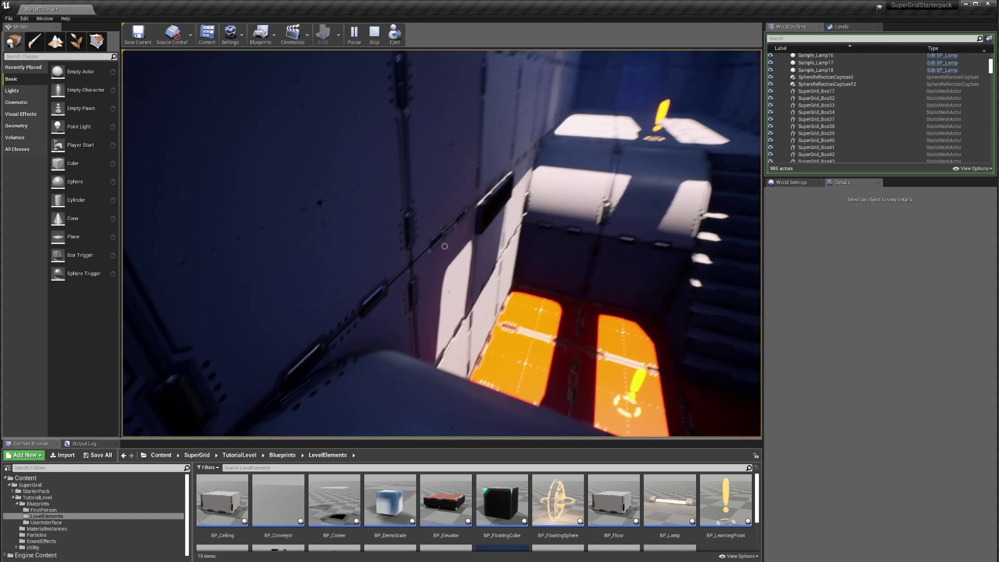
pyautogui.press('w')
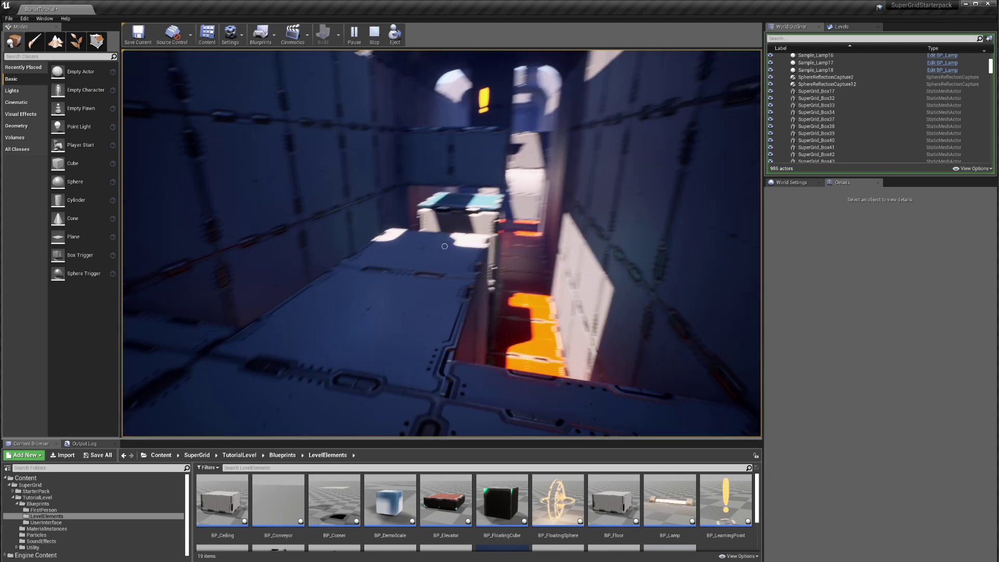
pyautogui.press('w')
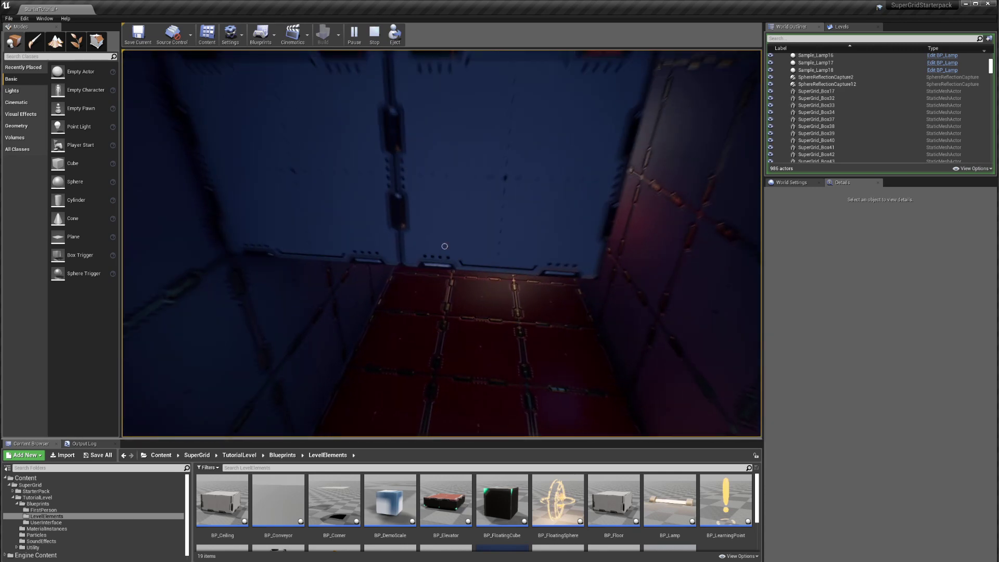
pyautogui.press('s')
pyautogui.press('w')
pyautogui.press('space')
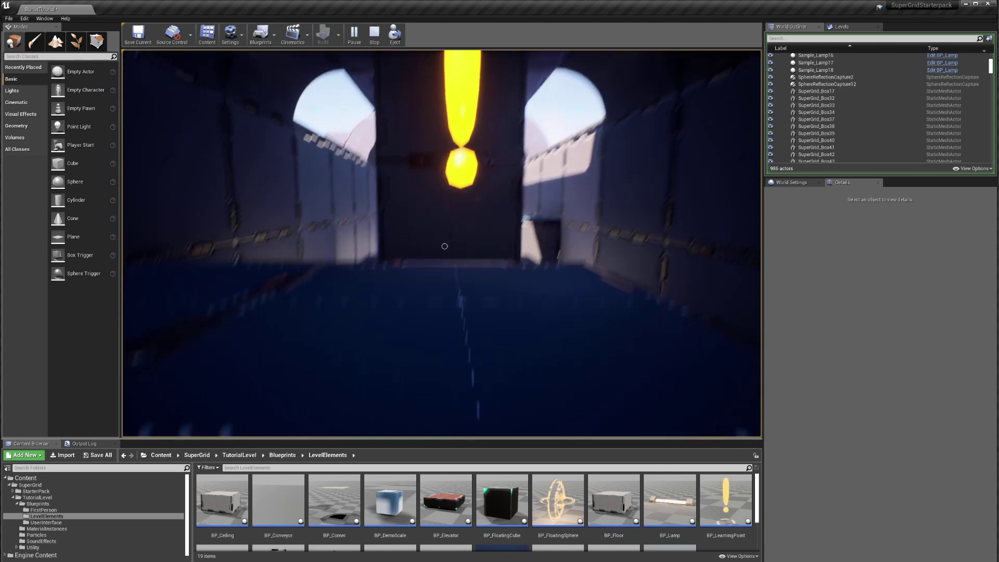
pyautogui.press('w')
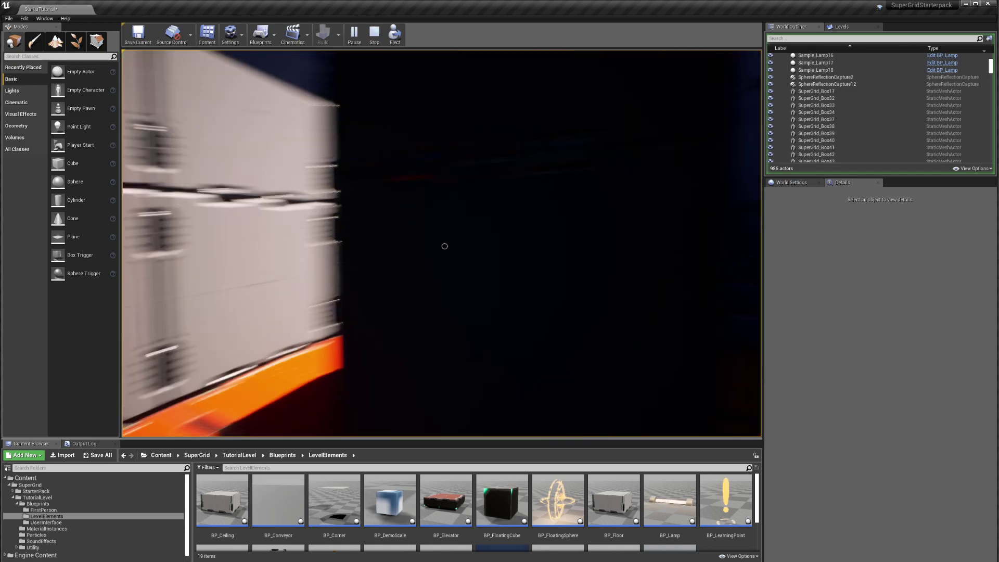
# - Climb back out of the pit and retry the jump from the cyan-topped block toward the raised block
pyautogui.press('w')
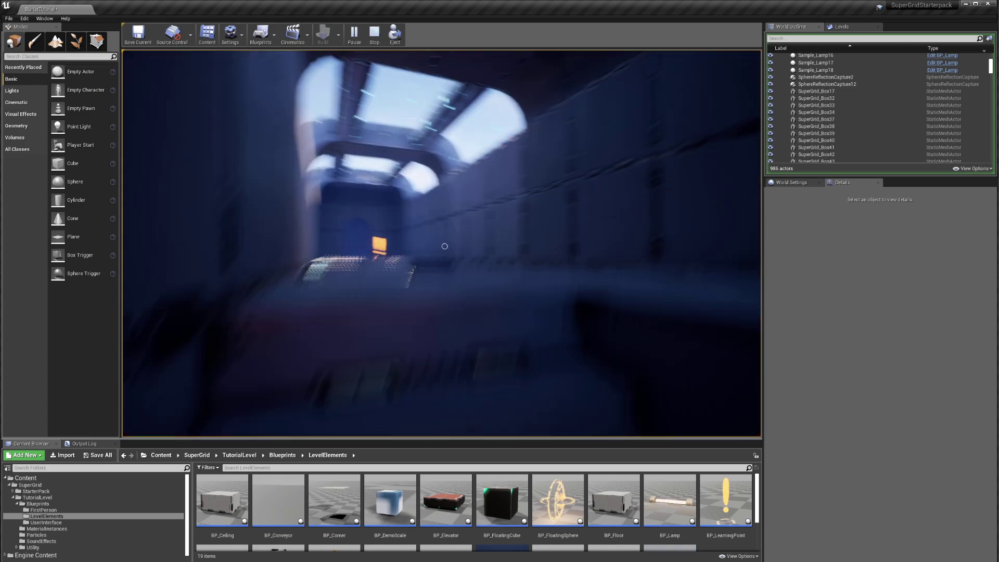
pyautogui.press('w')
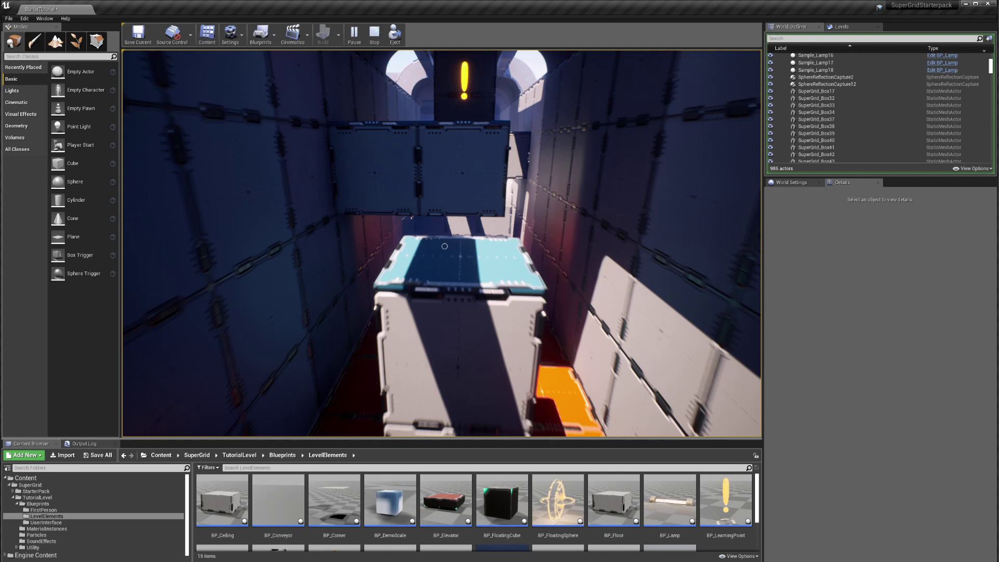
pyautogui.press('w')
pyautogui.press('space')
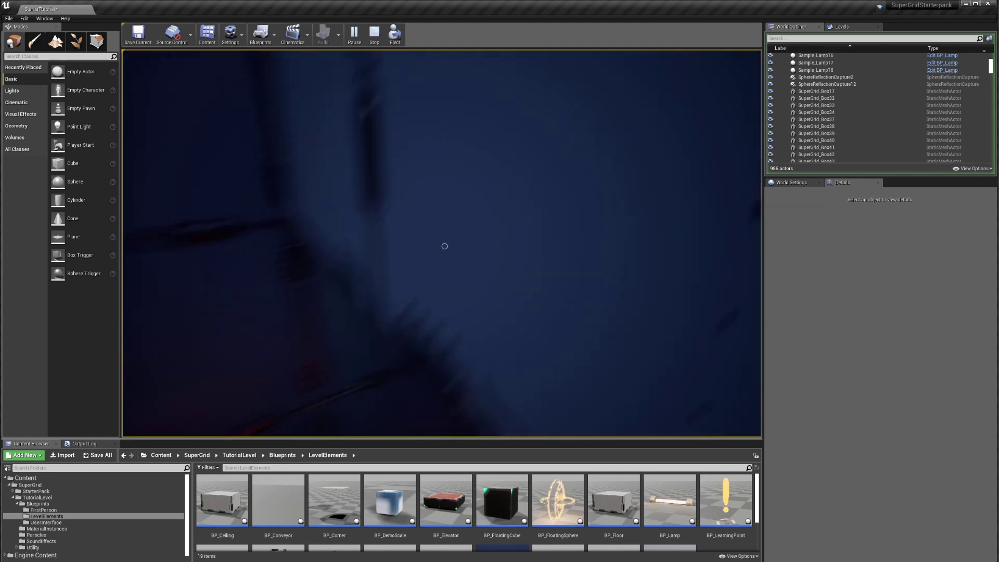
pyautogui.press('w')
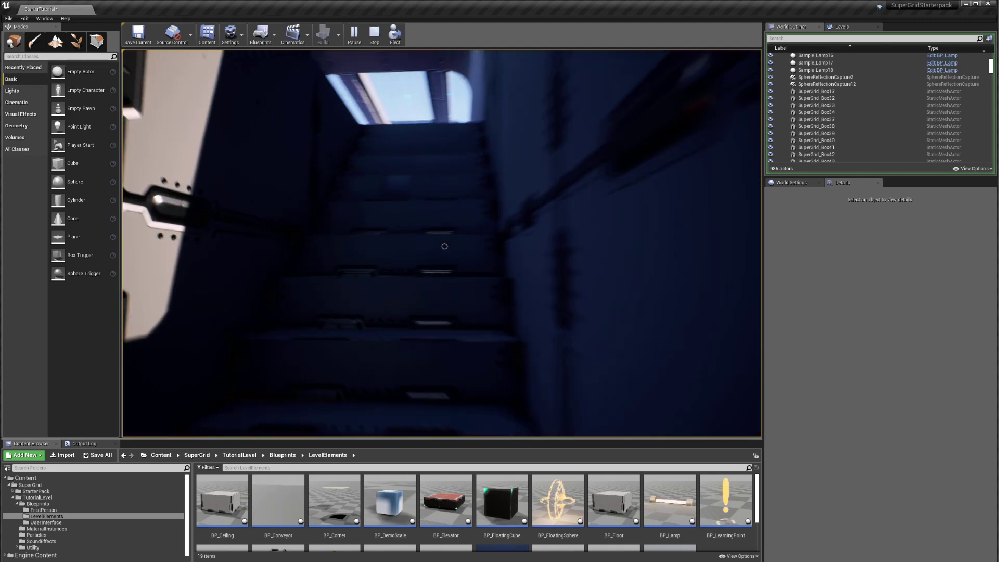
pyautogui.press('w')
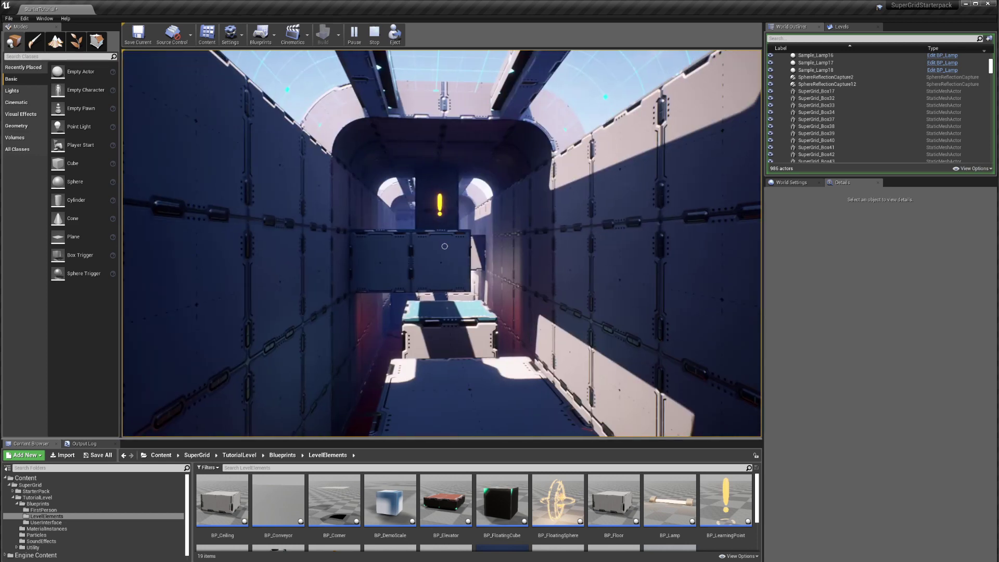
pyautogui.press('w')
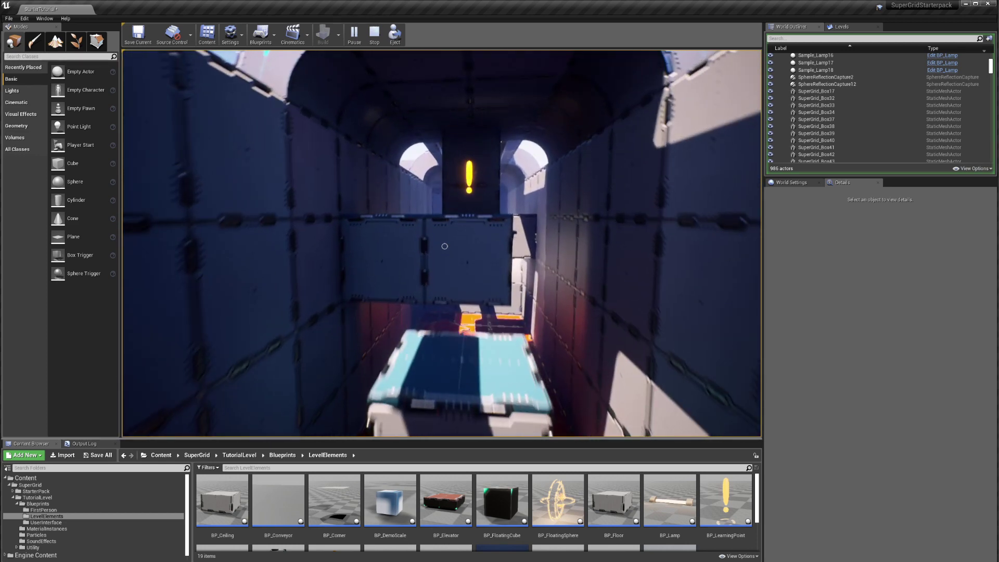
pyautogui.press('w')
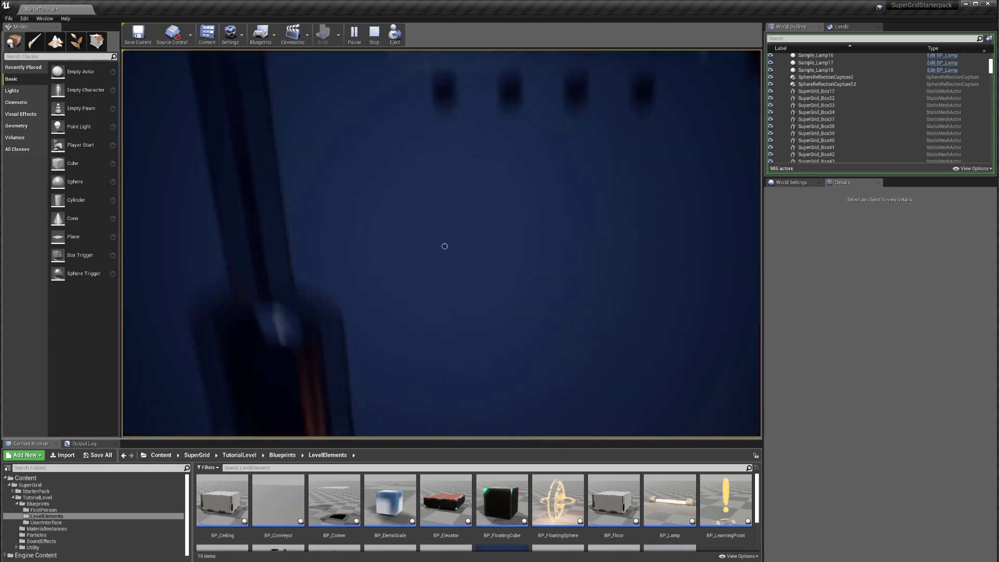
pyautogui.press('w')
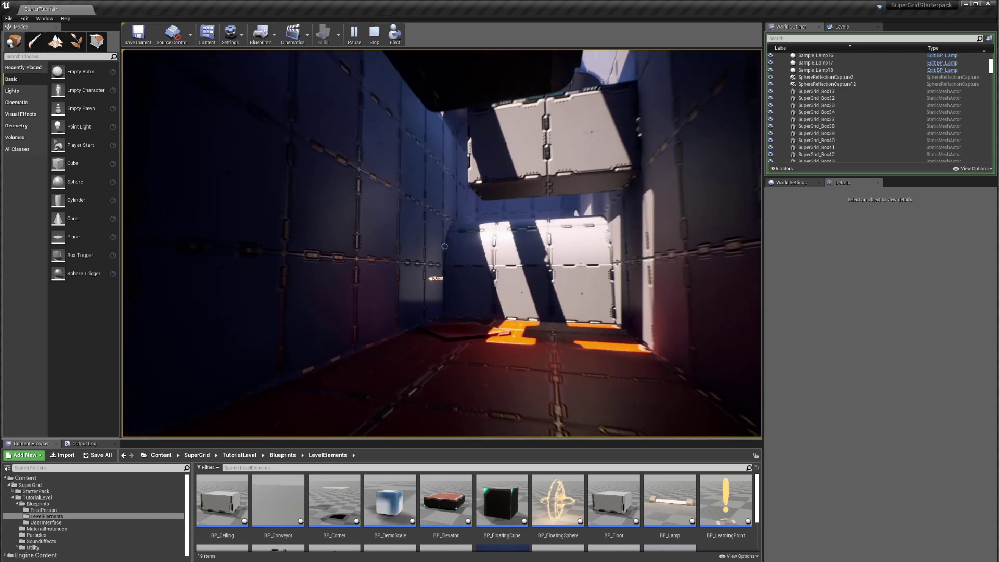
pyautogui.press('w')
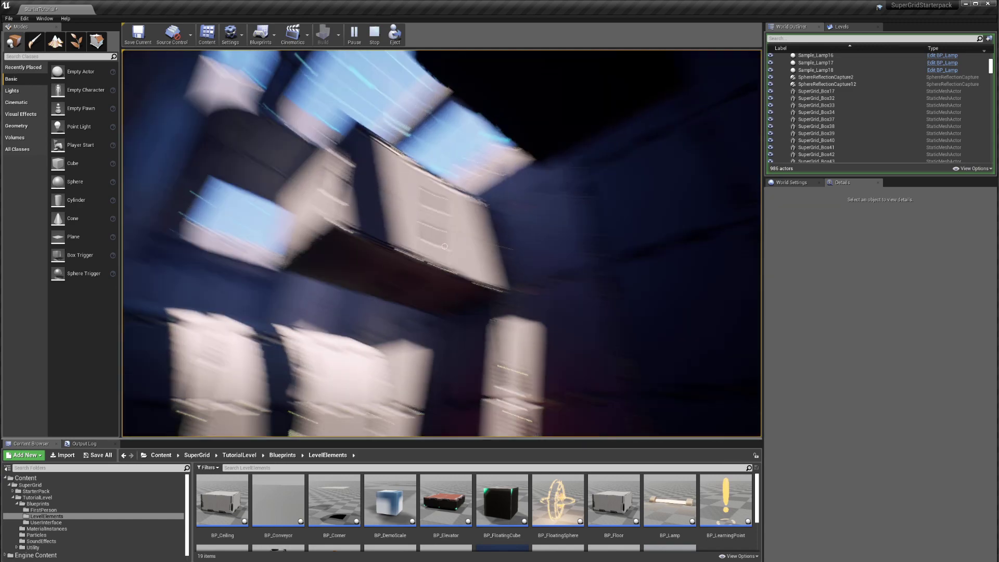
# - Return up the stairs and jump onto the raised block with the yellow exclamation mark
pyautogui.press('w')
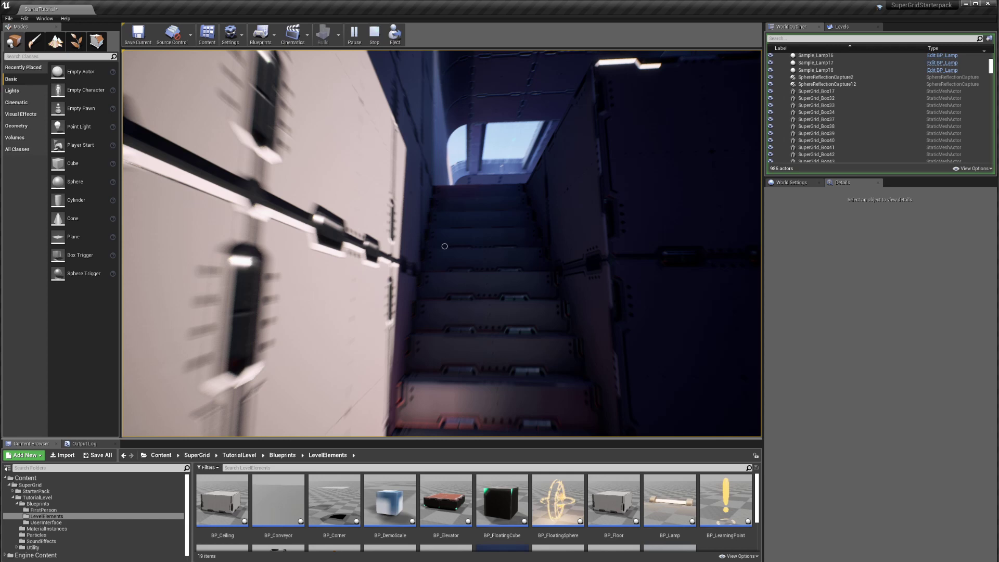
pyautogui.press('w')
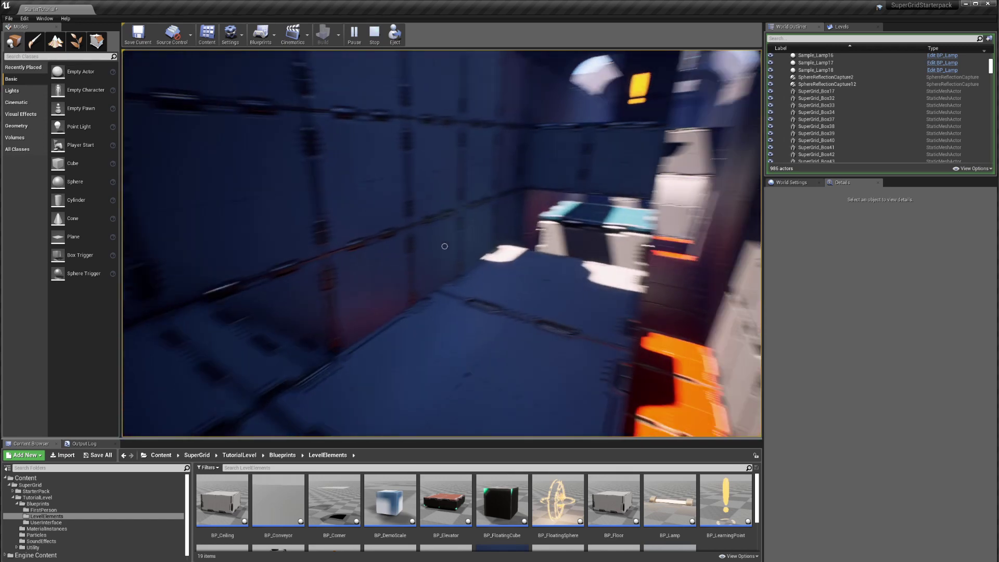
pyautogui.press('w')
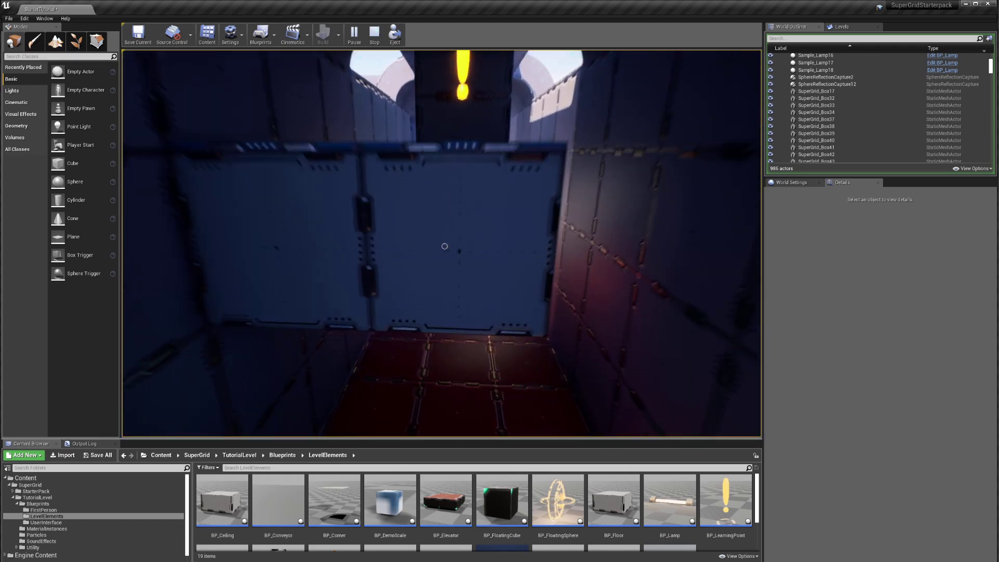
pyautogui.press('space')
pyautogui.press('w')
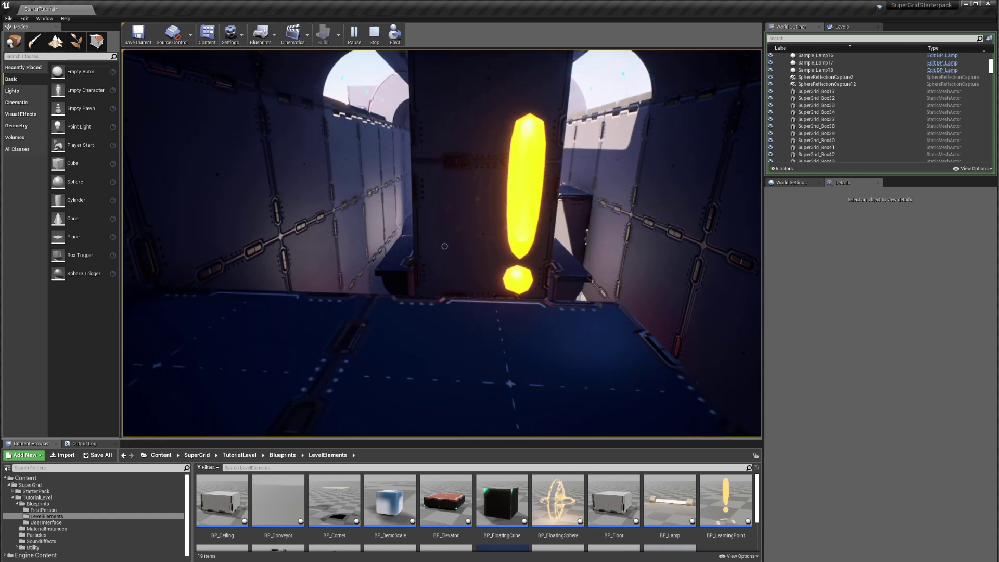
# - Go back to the cyan-topped block, try the jump to the raised block once more, and end the play session
pyautogui.press('w')
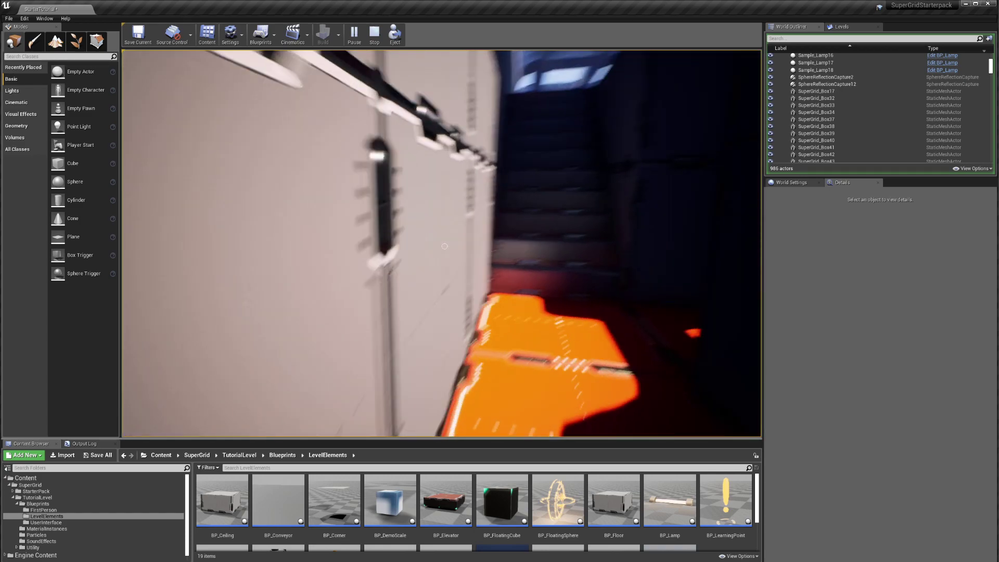
pyautogui.press('w')
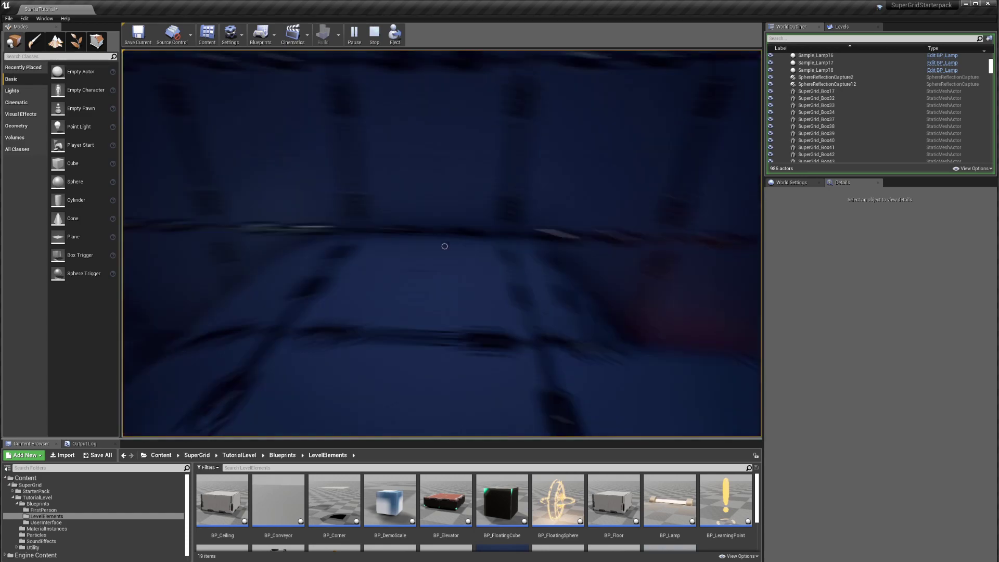
pyautogui.press('w')
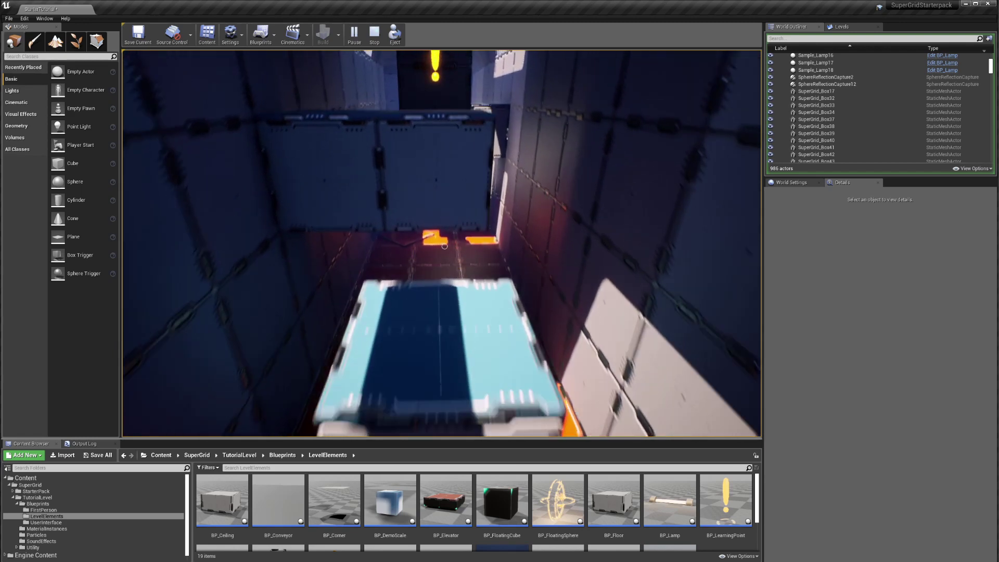
pyautogui.press('w')
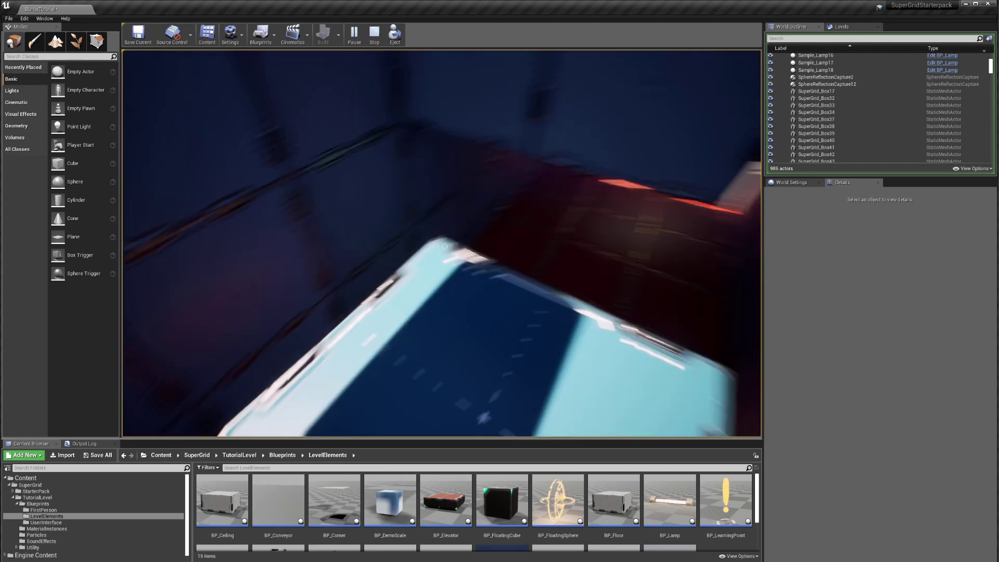
pyautogui.press('space')
pyautogui.press('a')
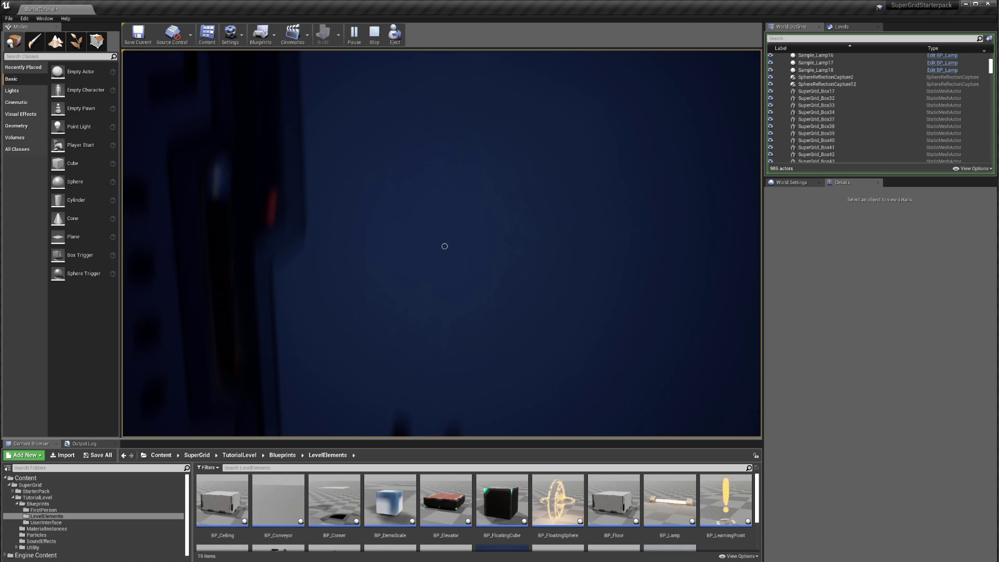
pyautogui.press('w')
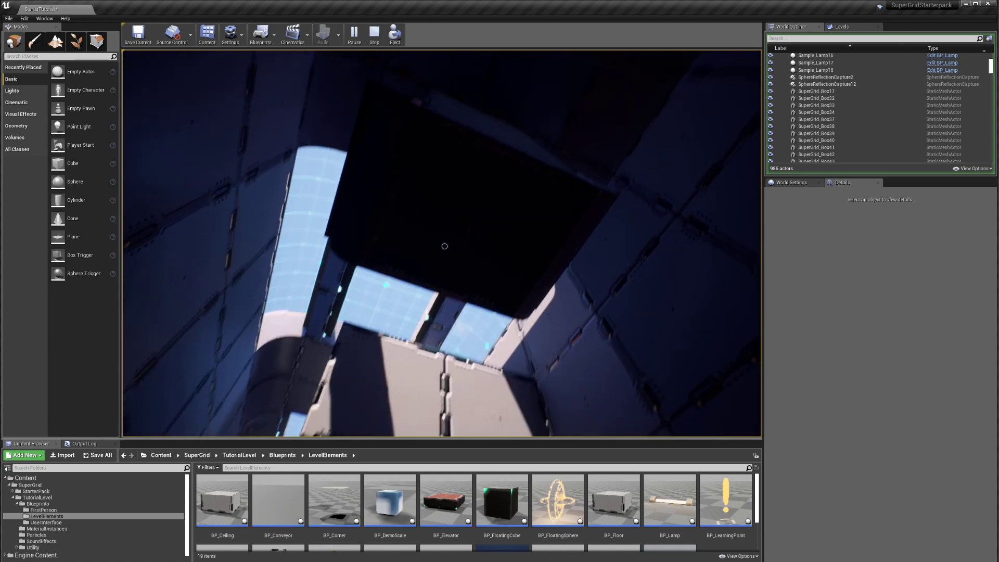
pyautogui.press('Escape')
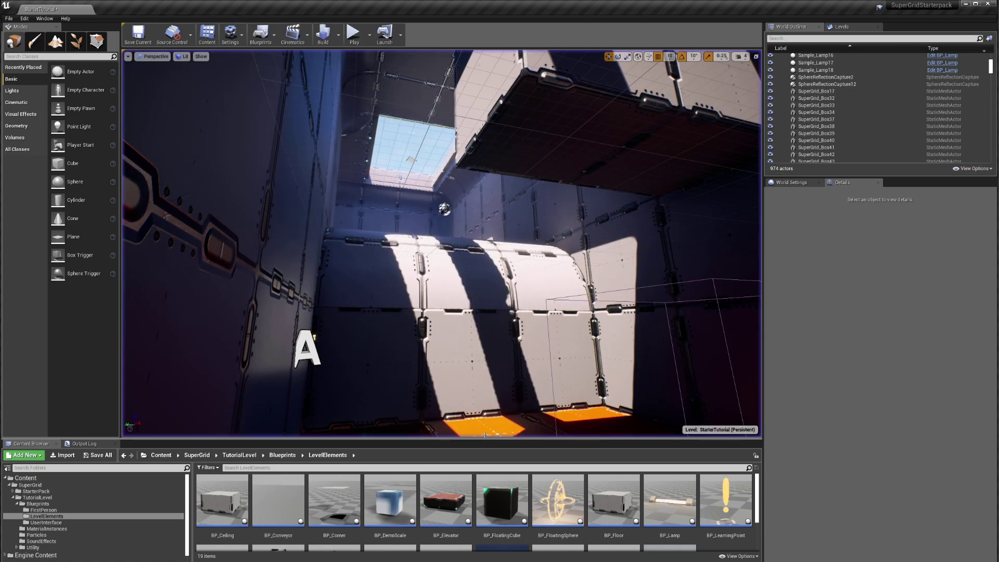
# - Move past the pit to the sunlit floor before the yellow exclamation mark and start playing the level from that spot
pyautogui.moveTo(461, 323); pyautogui.dragTo(658, 300, button='right')
pyautogui.press('w')
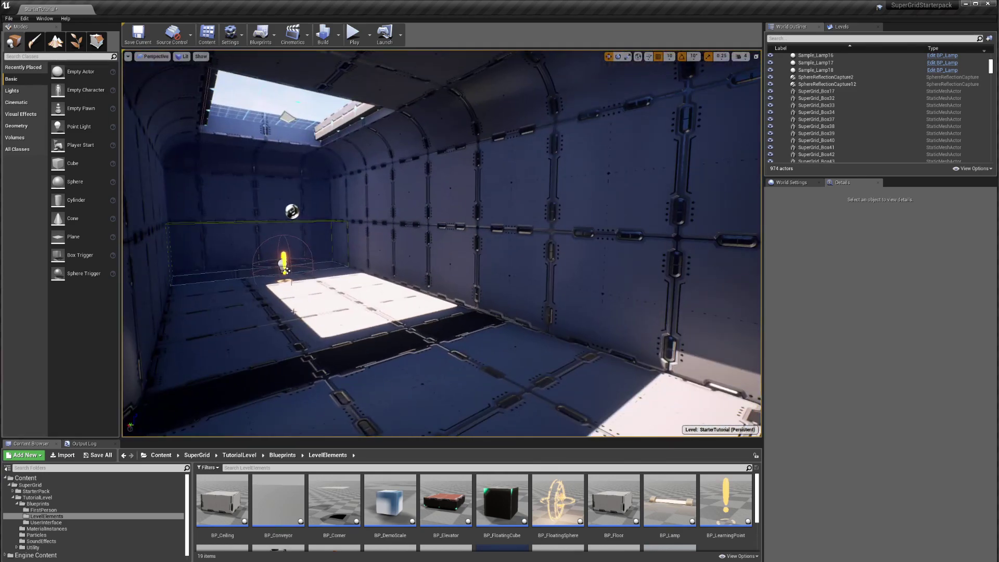
pyautogui.rightClick(289, 311)
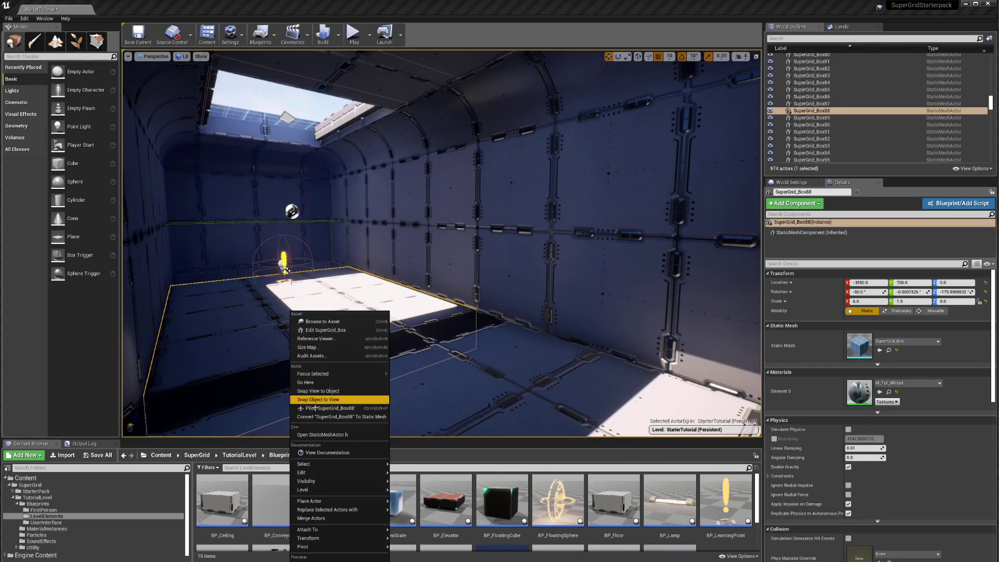
pyautogui.moveTo(313, 463)
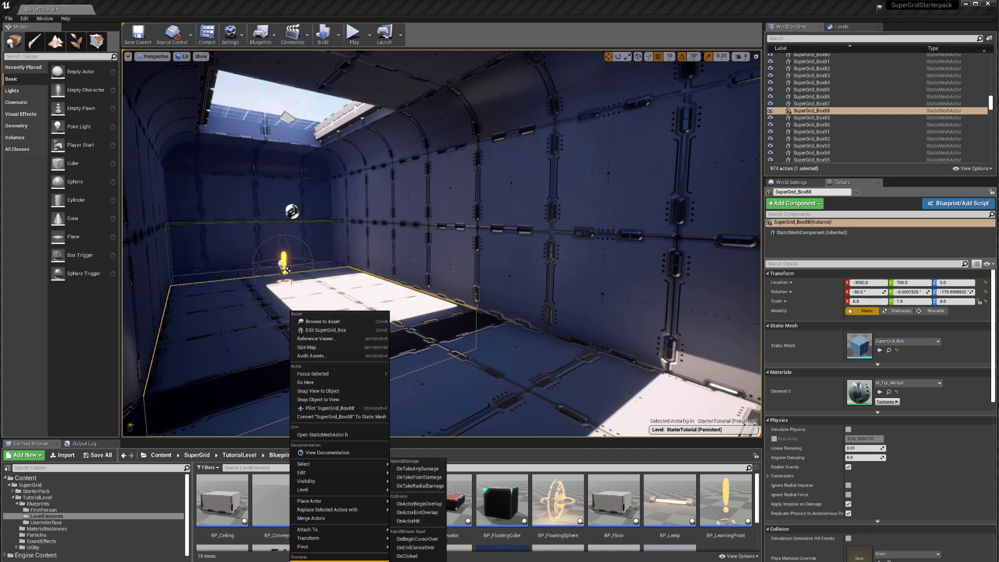
pyautogui.click(333, 561)
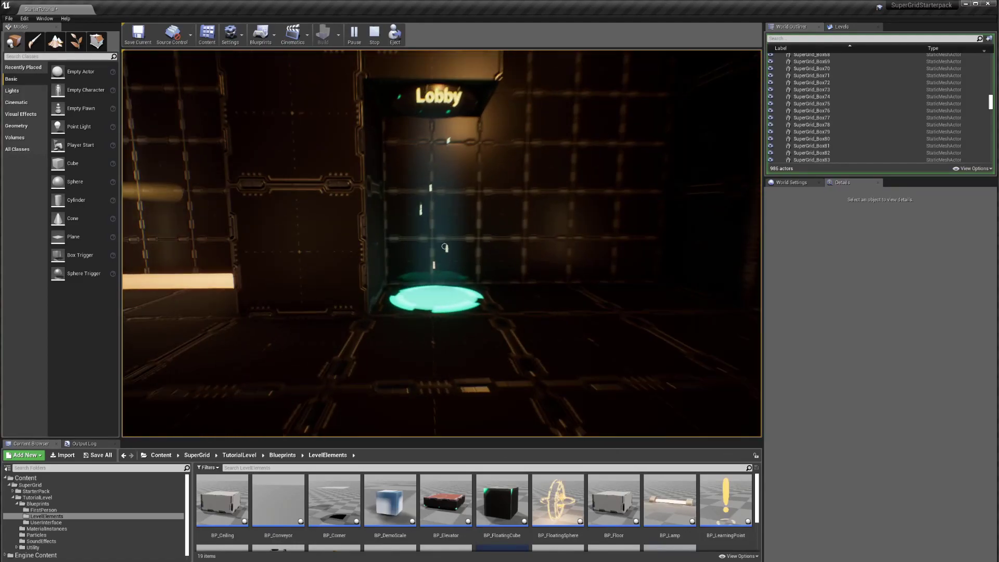
# - Walk onto the Lobby teleporter, look around the lobby's feedback and changelog displays, and end the play session
pyautogui.press('w')
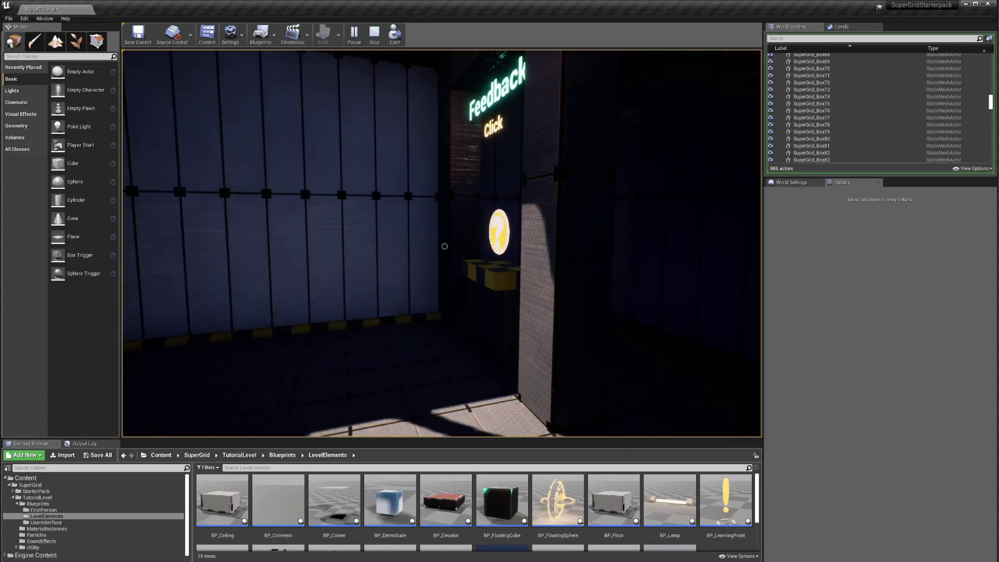
pyautogui.press('w')
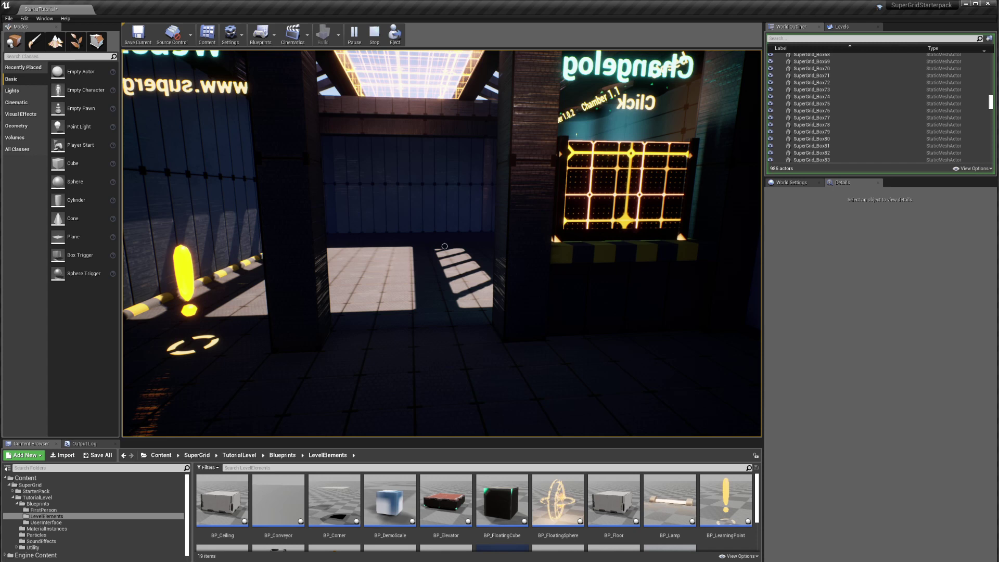
pyautogui.press('Escape')
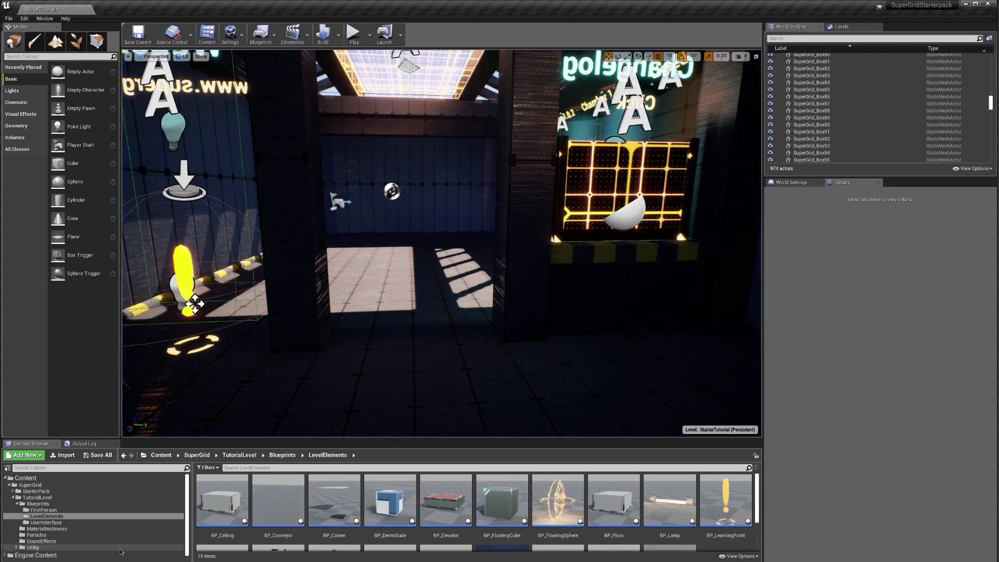
# - Expand the StarterPack content folder, look into its Materials folder, and open its Blueprints folder
pyautogui.click(17, 491)
pyautogui.rightClick(41, 504)
pyautogui.click(41, 504)
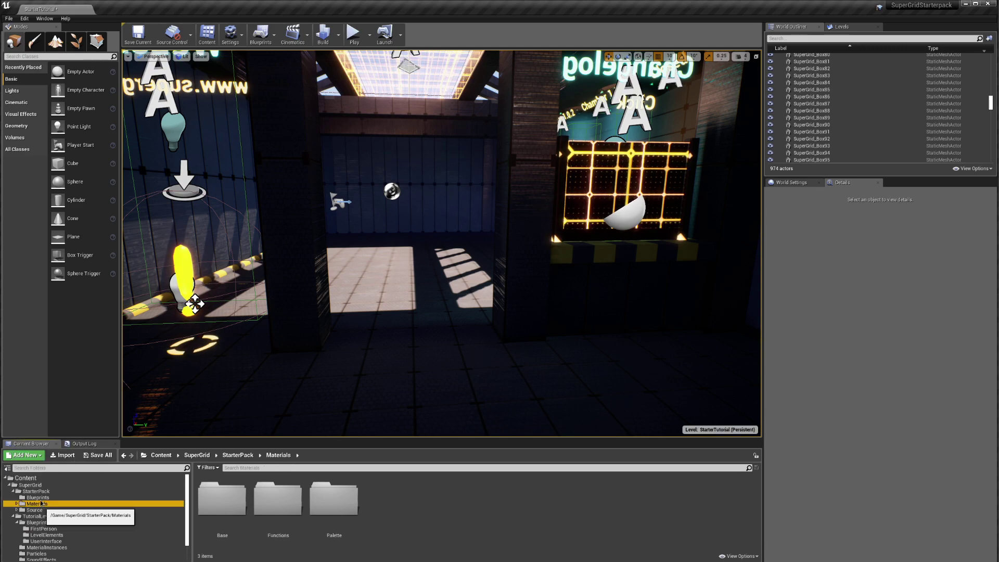
pyautogui.click(37, 497)
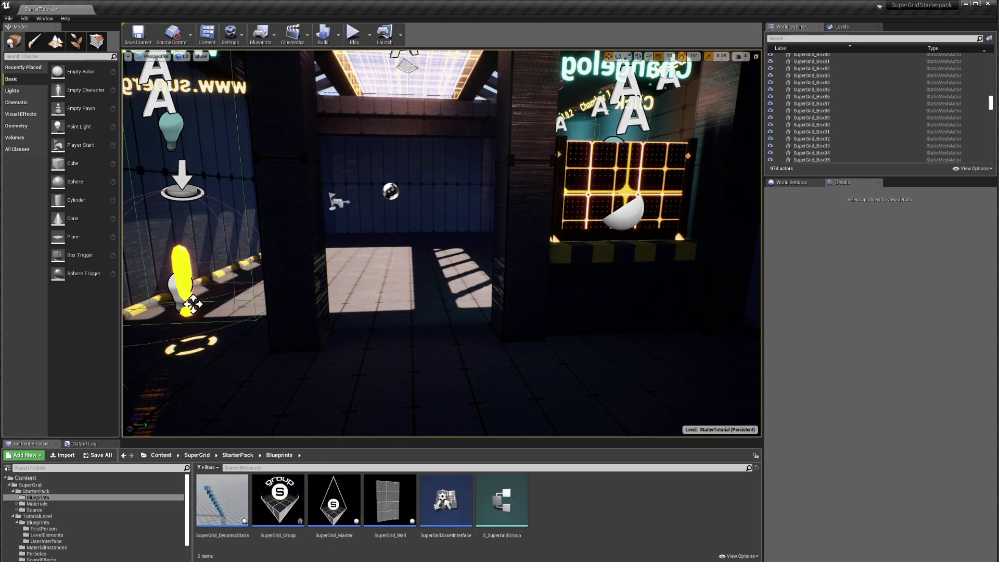
# - Play the level from the lobby, take a chamber teleporter into the yellow-walled maze, walk through it, and end the play session
pyautogui.moveTo(385, 302); pyautogui.dragTo(510, 302, button='right')
pyautogui.moveTo(491, 129); pyautogui.dragTo(700, 130, button='right')
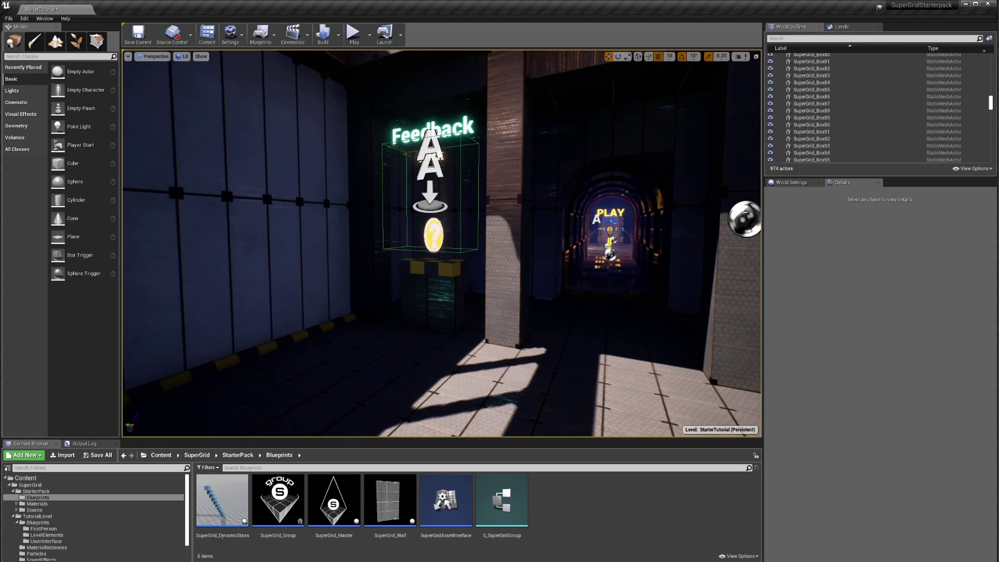
pyautogui.click(352, 35)
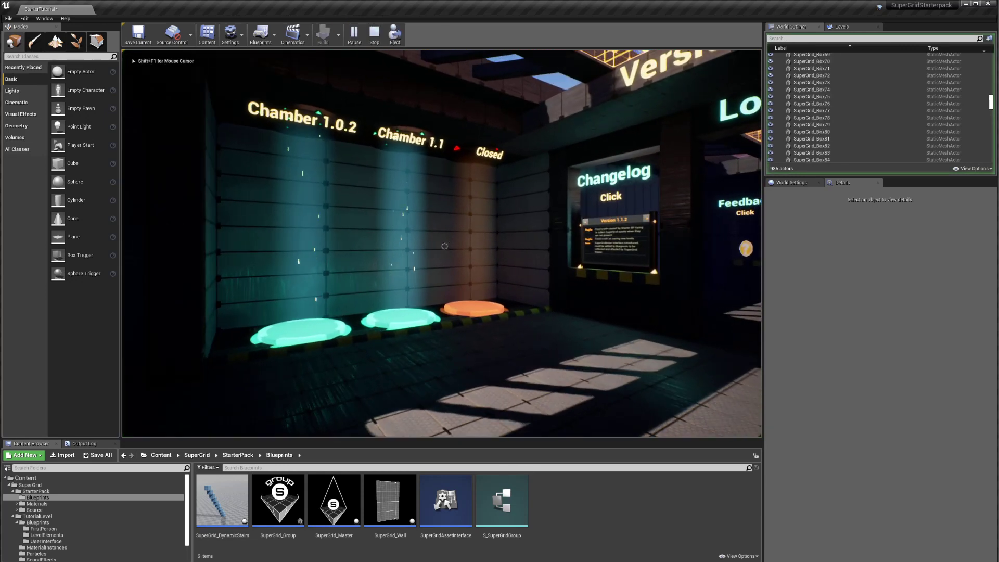
pyautogui.press('w')
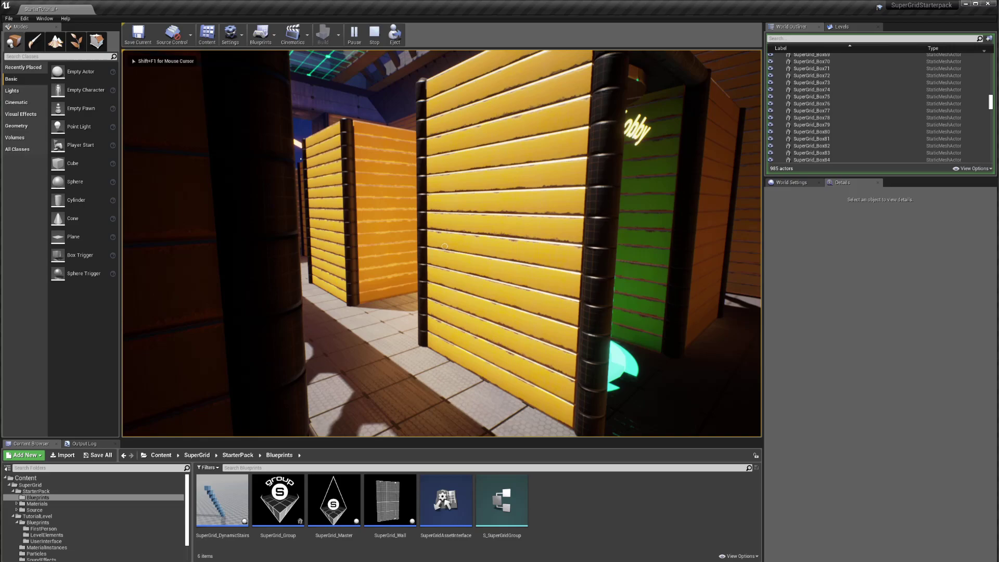
pyautogui.press('w')
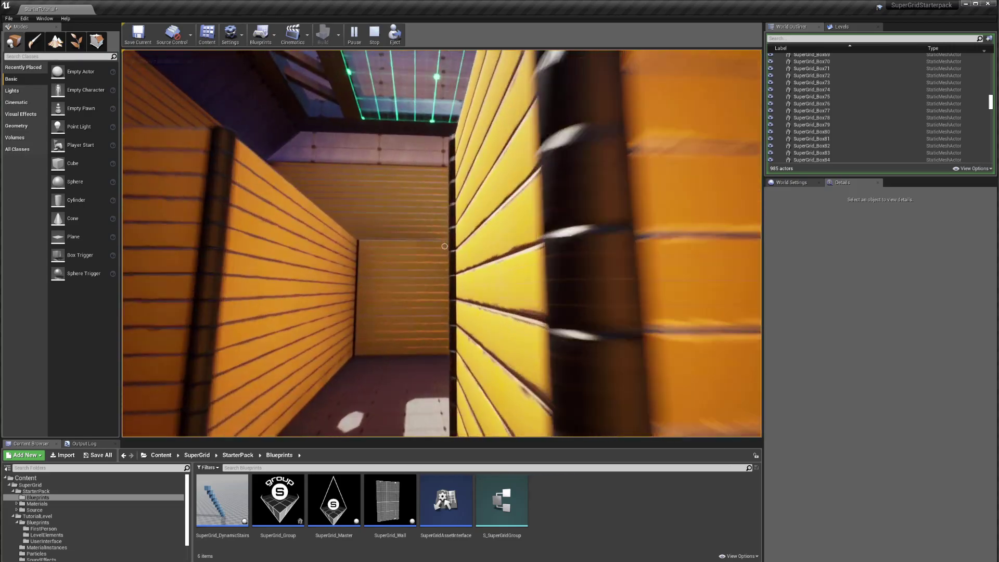
pyautogui.press('w')
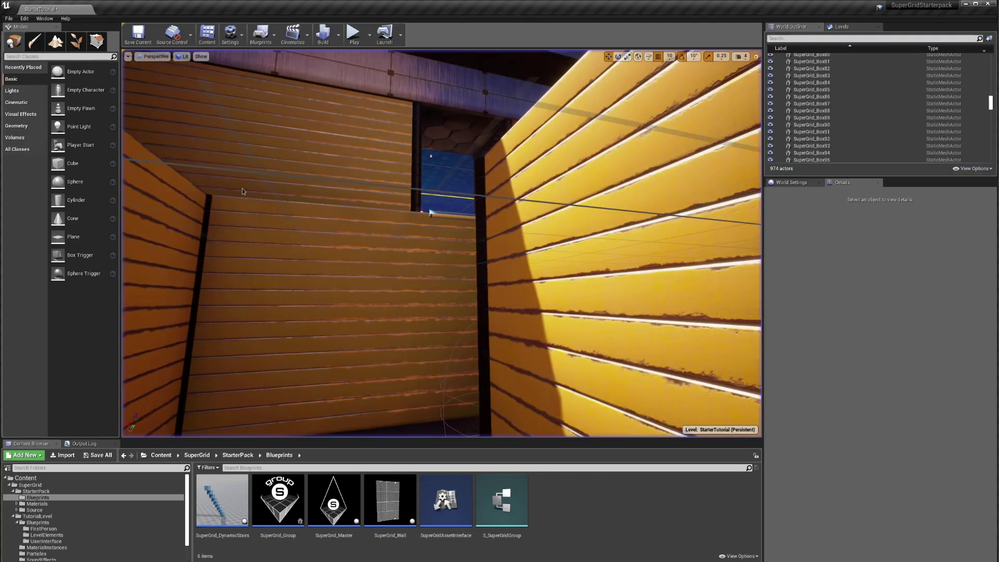
pyautogui.press('Escape')
# - Select the SuperGrid_Group actor above the cone platform in the hexagon room, focus on it, and move it 10 units along X
pyautogui.press('w')
pyautogui.moveTo(312, 165)
pyautogui.mouseDown(button='right')
pyautogui.moveTo(318, 203)
pyautogui.moveTo(364, 297)
pyautogui.moveTo(374, 208)
pyautogui.moveTo(359, 203)
pyautogui.moveTo(344, 229)
pyautogui.moveTo(396, 219)
pyautogui.moveTo(311, 165)
pyautogui.mouseUp(button='right')
pyautogui.press('w')
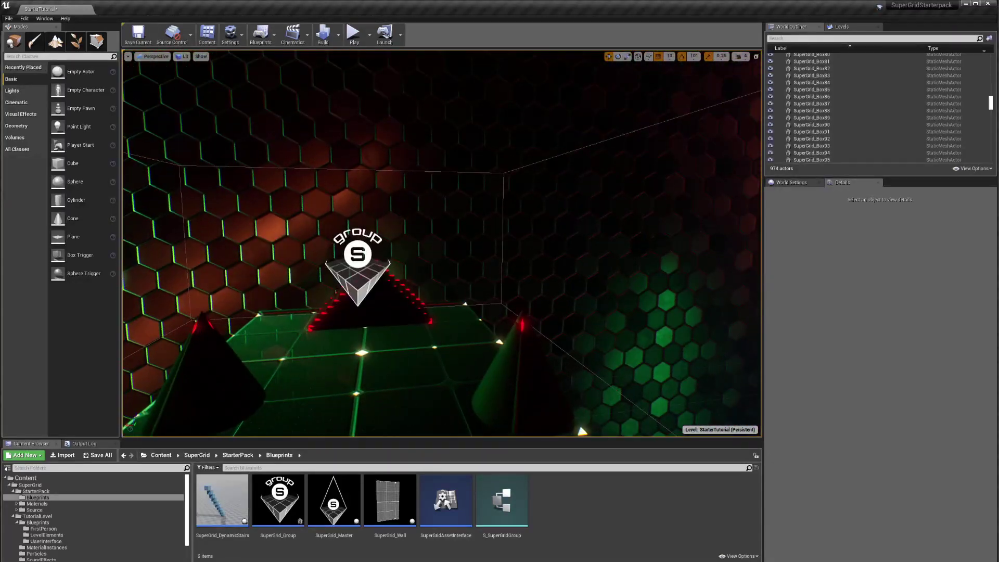
pyautogui.click(358, 275)
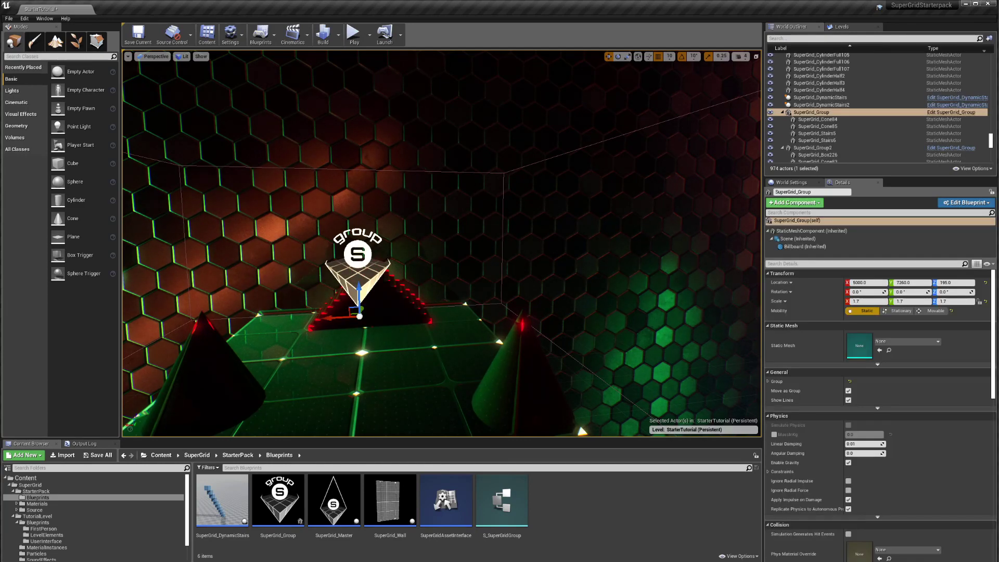
pyautogui.press('f')
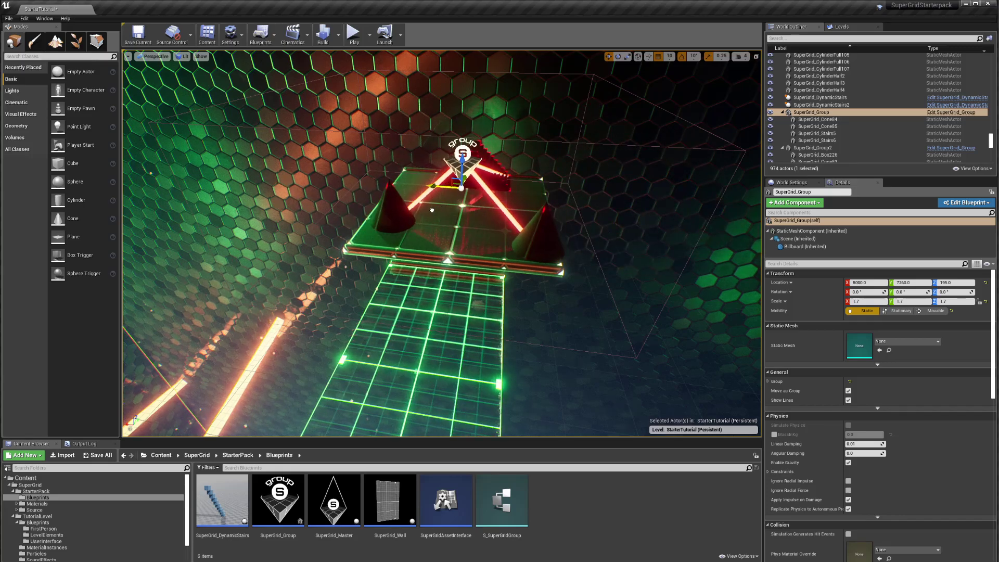
pyautogui.moveTo(432, 210); pyautogui.dragTo(426, 209)
pyautogui.moveTo(425, 209); pyautogui.dragTo(426, 209, button='right')
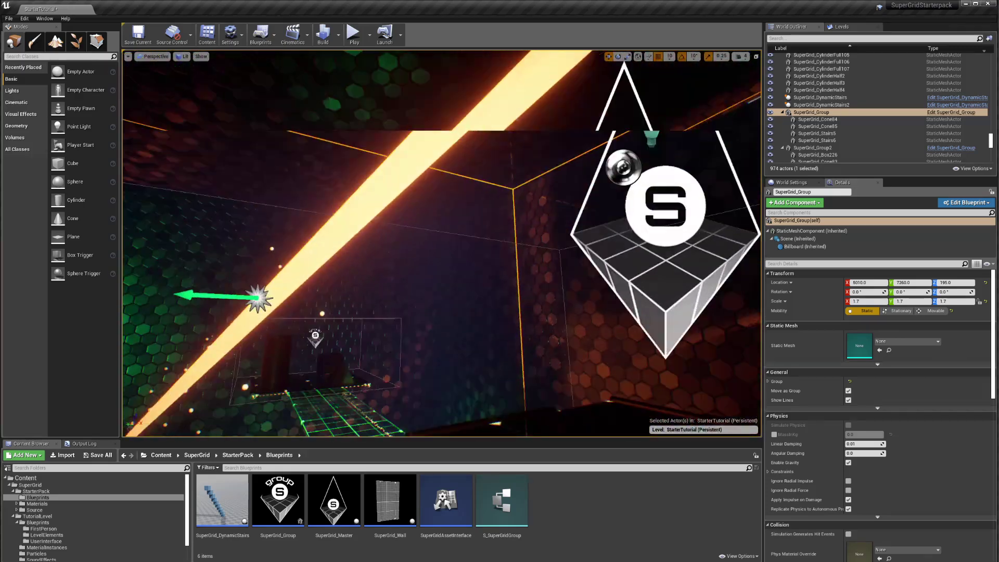
# - Select the group actor above the platform with the cylinder and pyramid, and shift the whole group slightly
pyautogui.moveTo(469, 146); pyautogui.dragTo(469, 146, button='right')
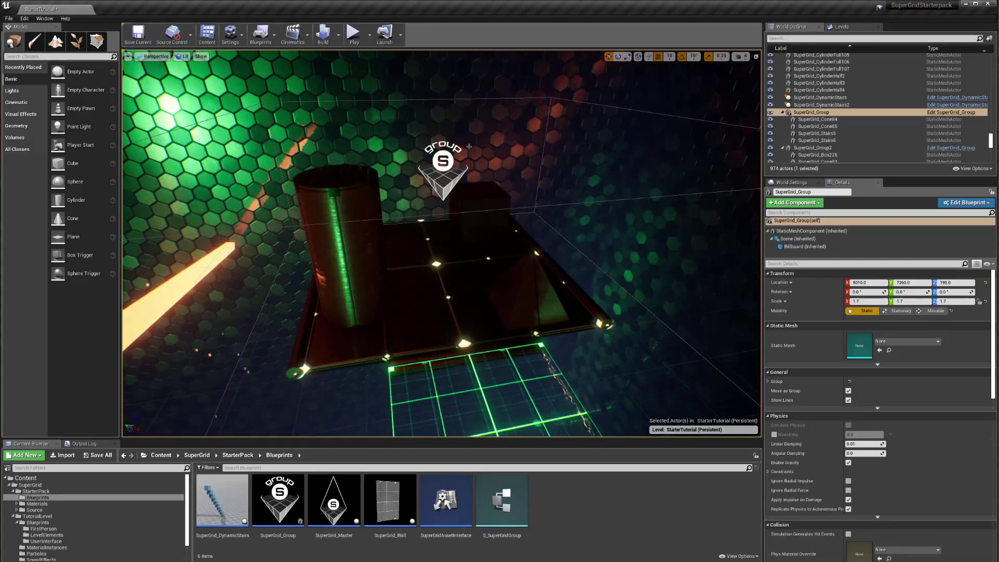
pyautogui.click(423, 212)
pyautogui.moveTo(418, 210)
pyautogui.mouseDown()
pyautogui.moveTo(343, 211)
pyautogui.moveTo(412, 211)
pyautogui.mouseUp()
pyautogui.moveTo(412, 210); pyautogui.dragTo(412, 211, button='right')
pyautogui.moveTo(359, 380); pyautogui.dragTo(359, 381, button='right')
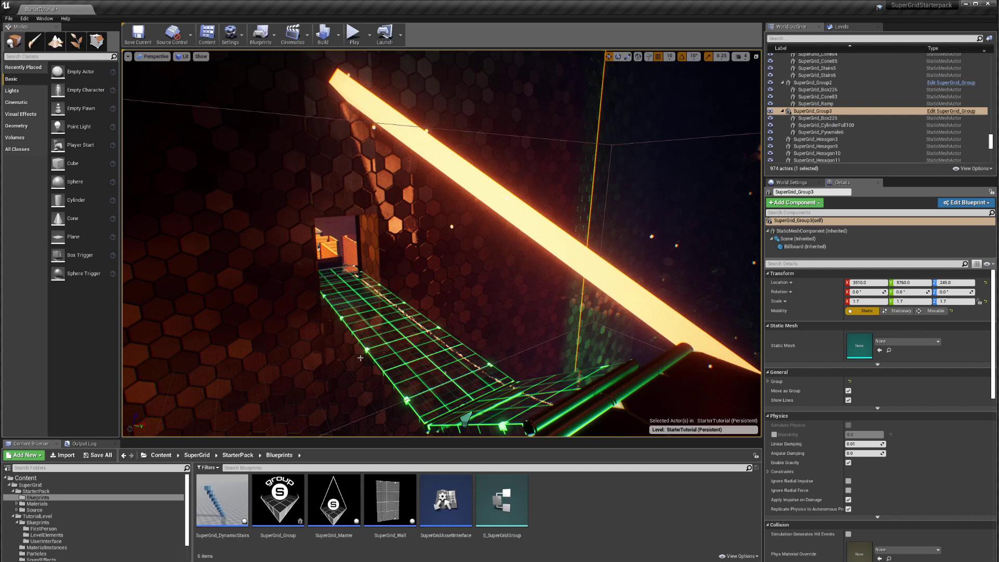
# - Select the green grid walkway wall, open its SuperGrid_Wall blueprint to view the Event Graph, and close the blueprint
pyautogui.click(387, 349)
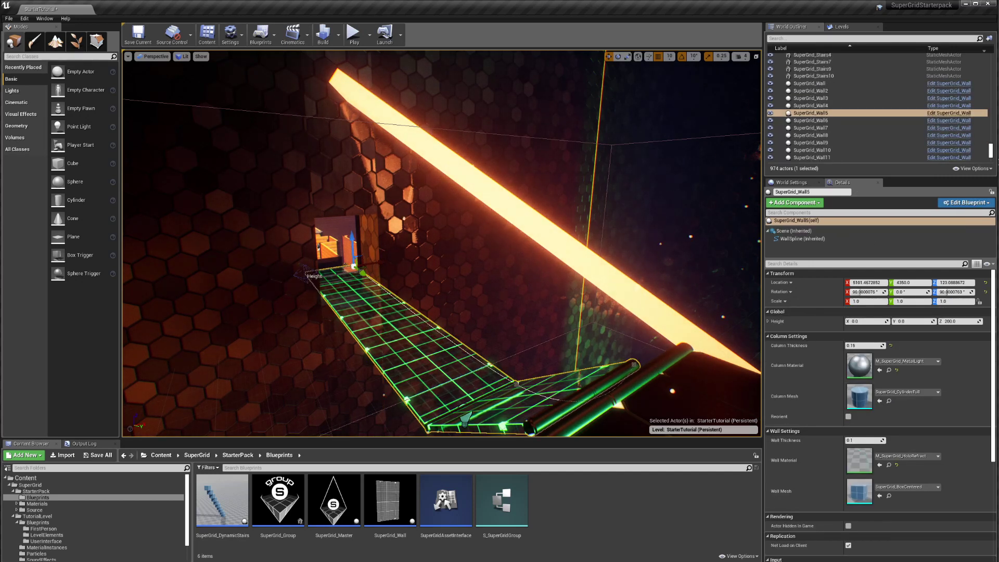
pyautogui.click(936, 113)
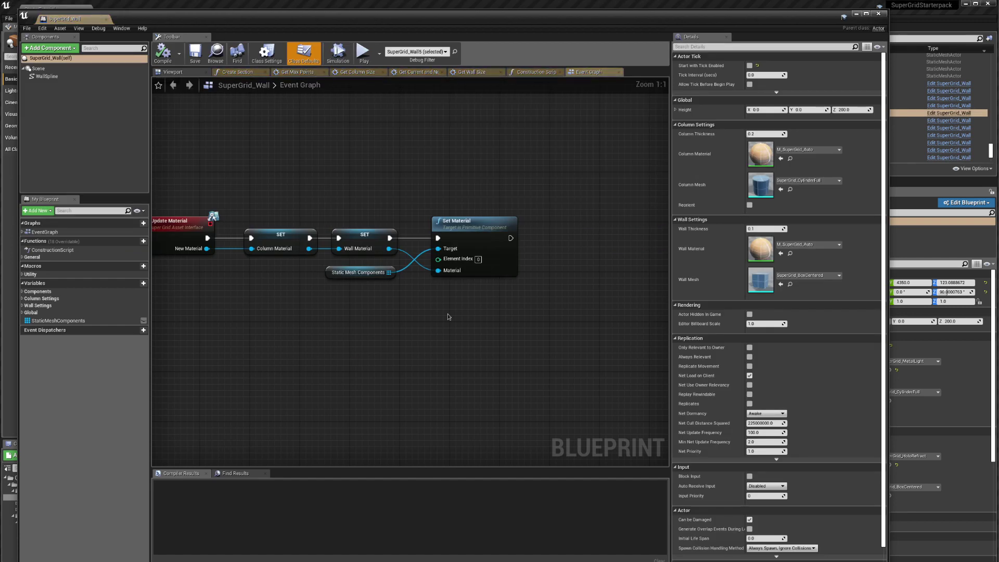
pyautogui.scroll(-5, 417, 296)
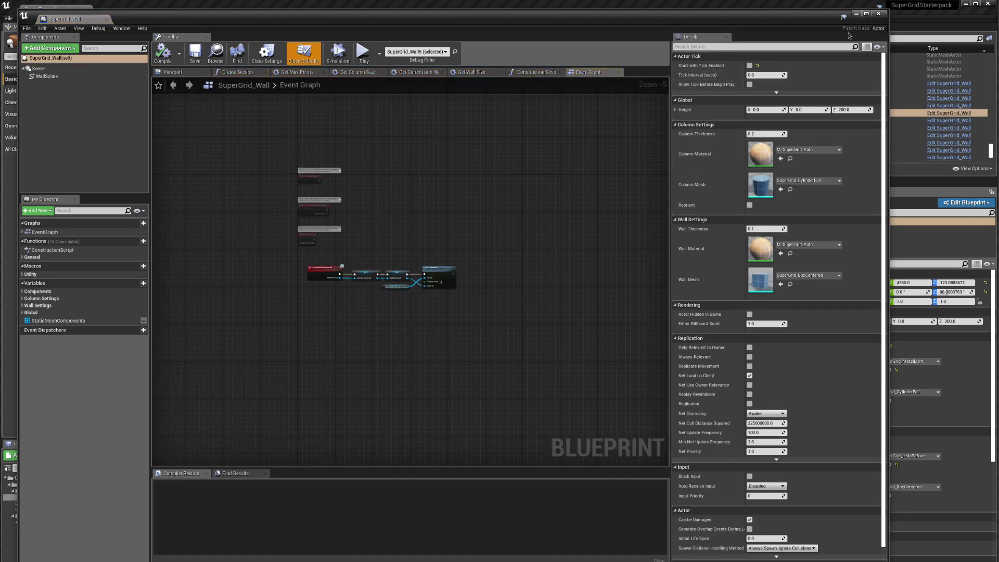
pyautogui.click(878, 13)
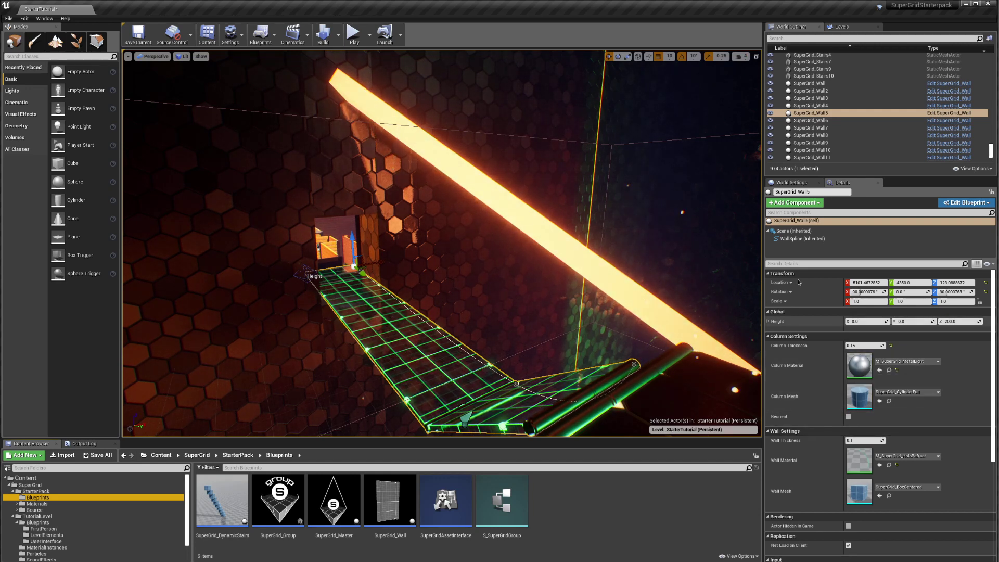
# - Set the green grid walkway's Wall Thickness to 0.43 and its Column Thickness to 0.0
pyautogui.scroll(-3, 823, 433)
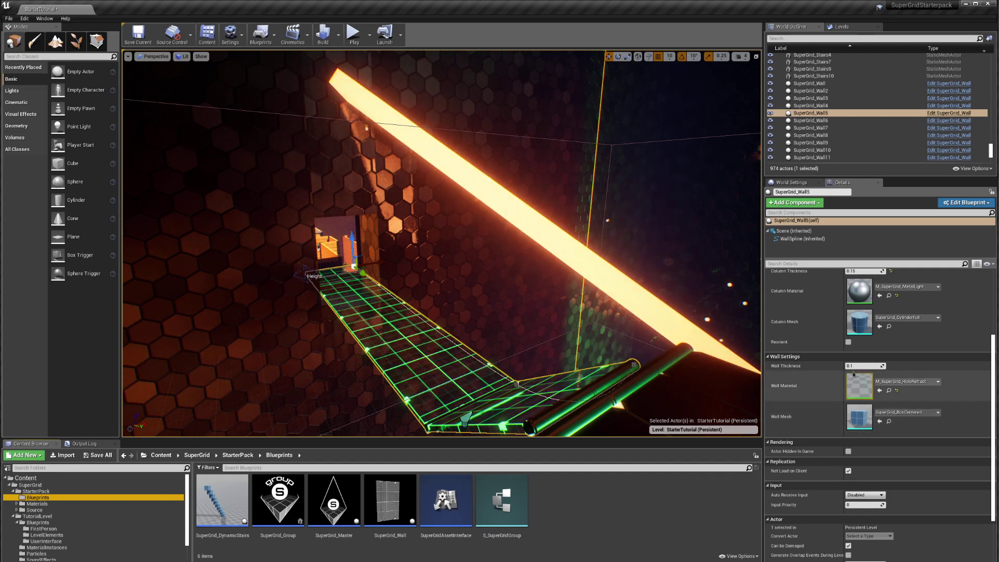
pyautogui.moveTo(856, 367)
pyautogui.mouseDown()
pyautogui.moveTo(906, 368)
pyautogui.moveTo(868, 367)
pyautogui.mouseUp()
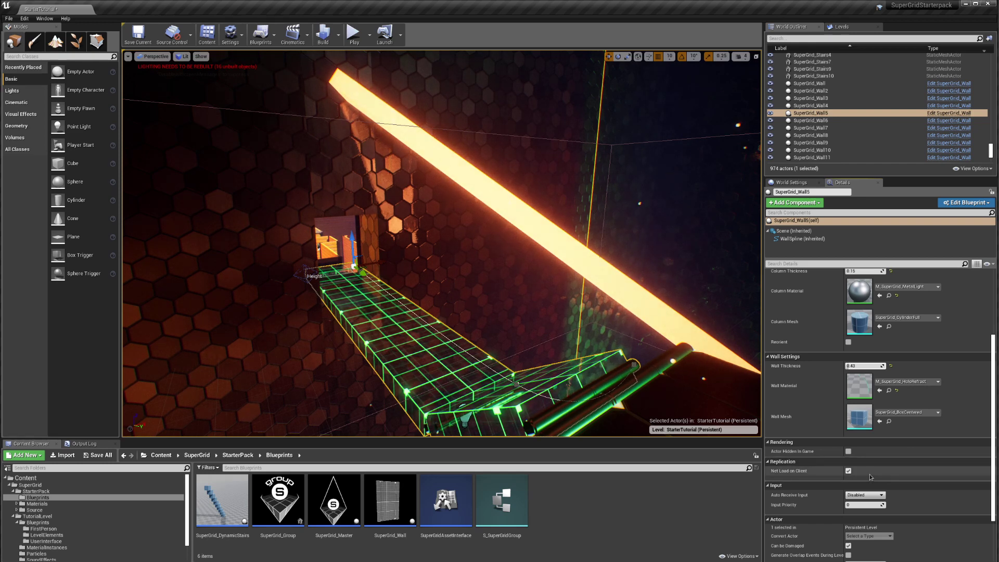
pyautogui.scroll(2, 884, 394)
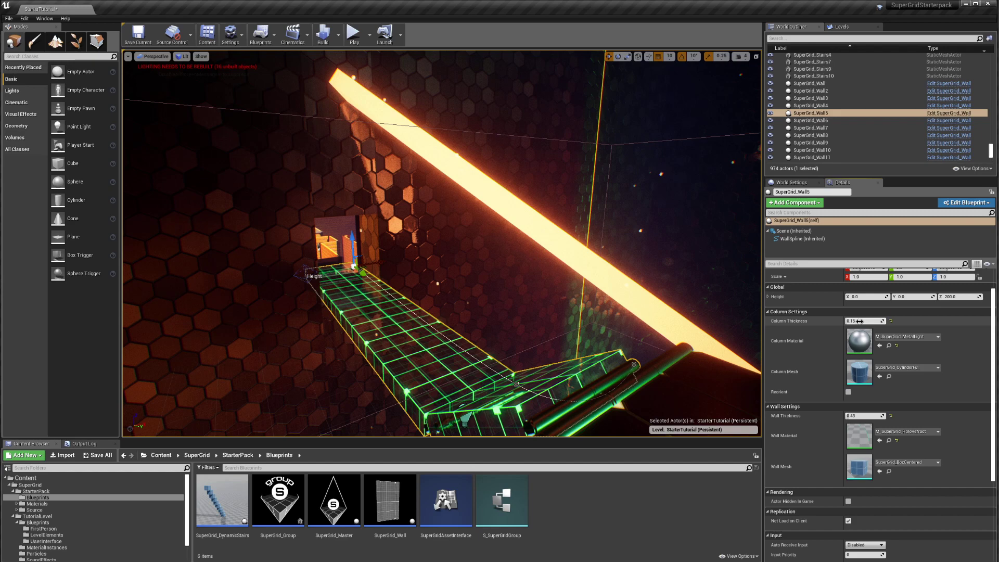
pyautogui.moveTo(860, 321); pyautogui.dragTo(900, 321)
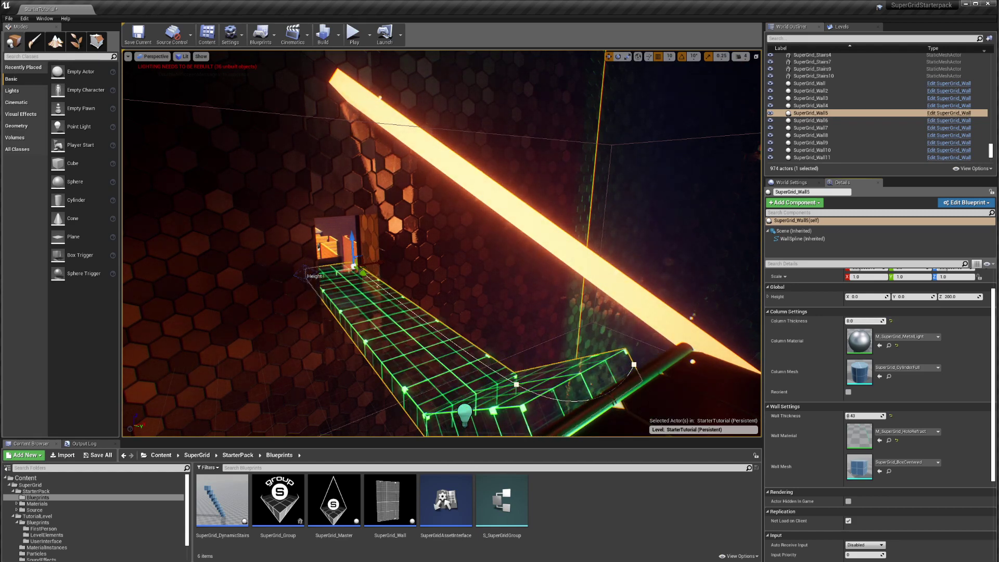
pyautogui.moveTo(854, 321)
pyautogui.mouseDown()
pyautogui.moveTo(896, 321)
pyautogui.moveTo(854, 321)
pyautogui.mouseUp()
pyautogui.rightClick(864, 321)
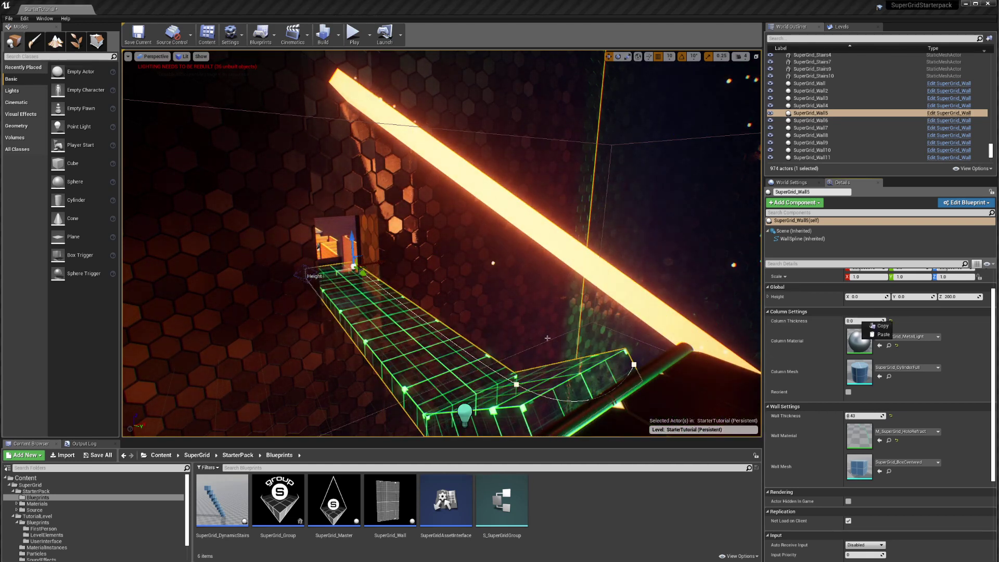
# - Select the orange panel wall SuperGrid_Wall8 in the maze and set its Column Thickness to about 1.25
pyautogui.moveTo(438, 407); pyautogui.dragTo(416, 356, button='right')
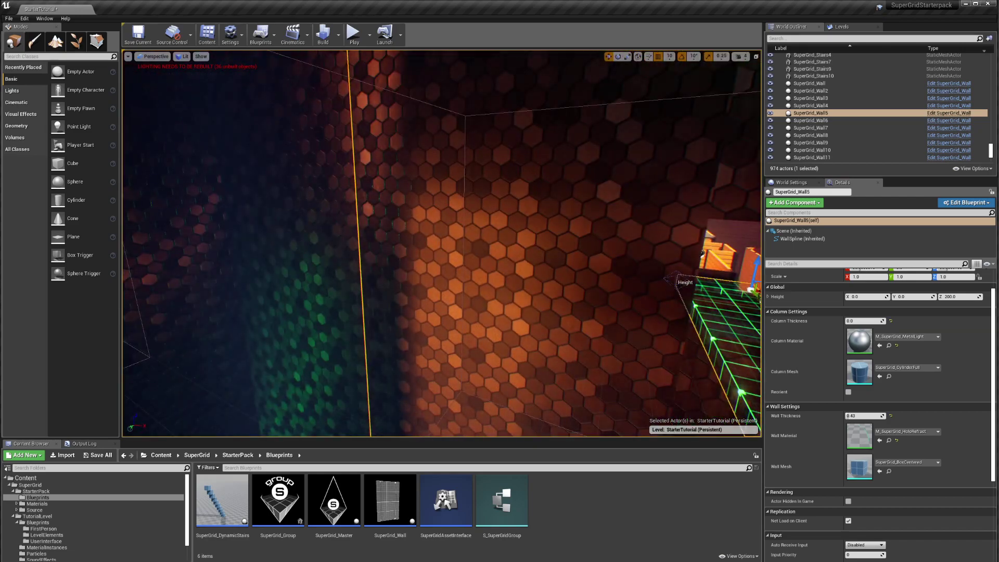
pyautogui.click(501, 269)
pyautogui.moveTo(489, 271); pyautogui.dragTo(573, 271, button='right')
pyautogui.press('w')
pyautogui.moveTo(458, 271); pyautogui.dragTo(384, 286, button='right')
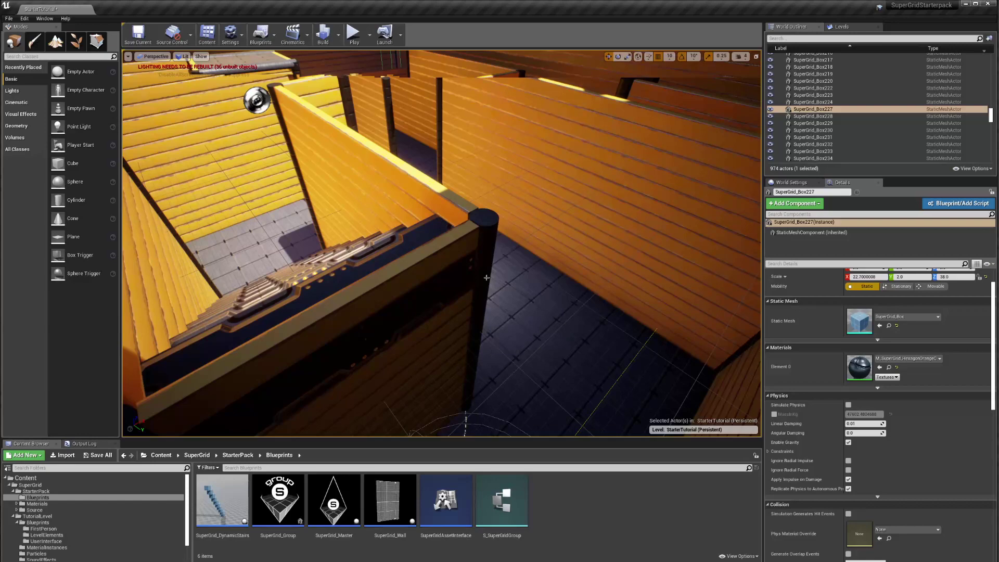
pyautogui.click(384, 287)
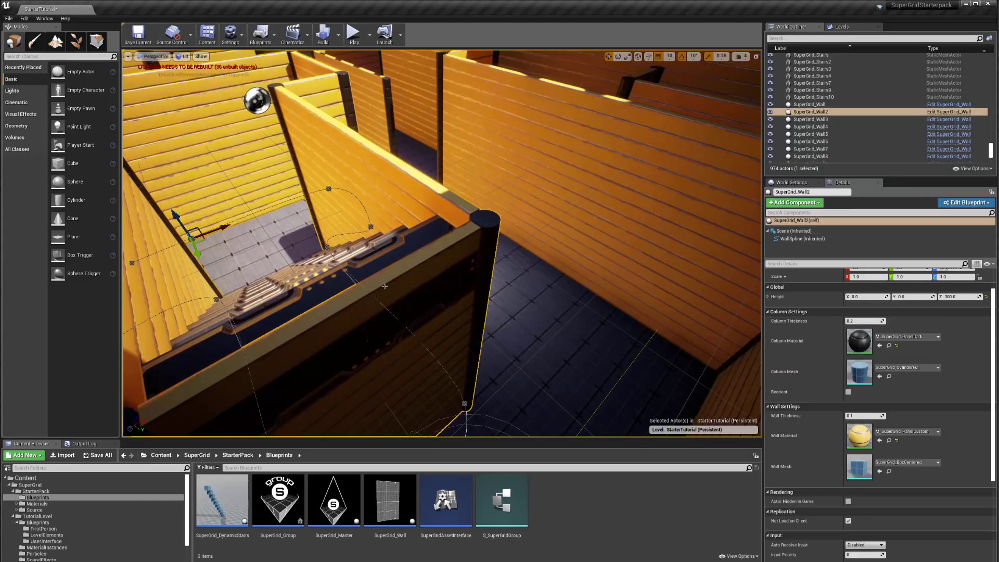
pyautogui.click(630, 154)
pyautogui.moveTo(630, 154); pyautogui.dragTo(594, 97, button='right')
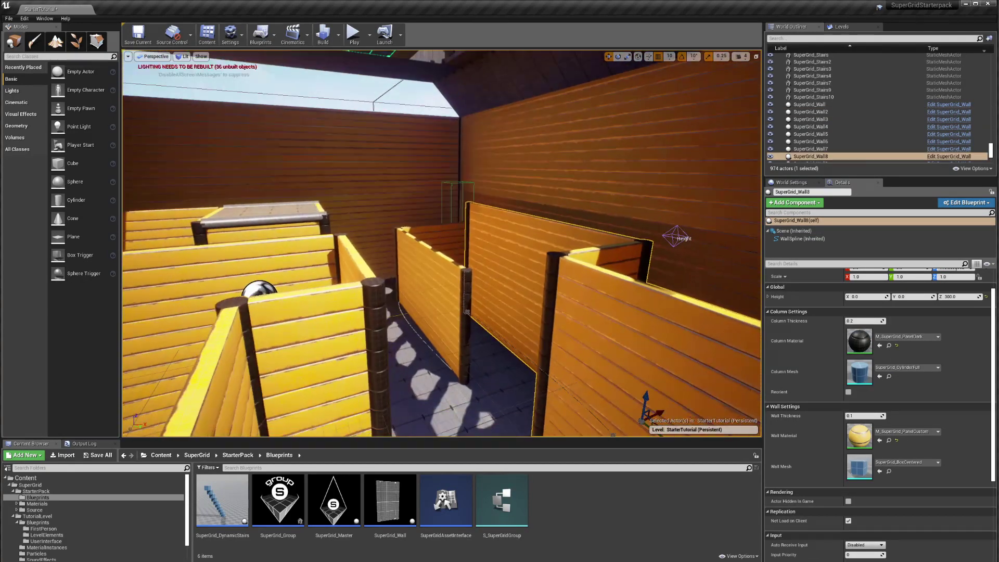
pyautogui.moveTo(609, 172)
pyautogui.mouseDown(button='right')
pyautogui.moveTo(604, 180)
pyautogui.moveTo(596, 169)
pyautogui.mouseUp(button='right')
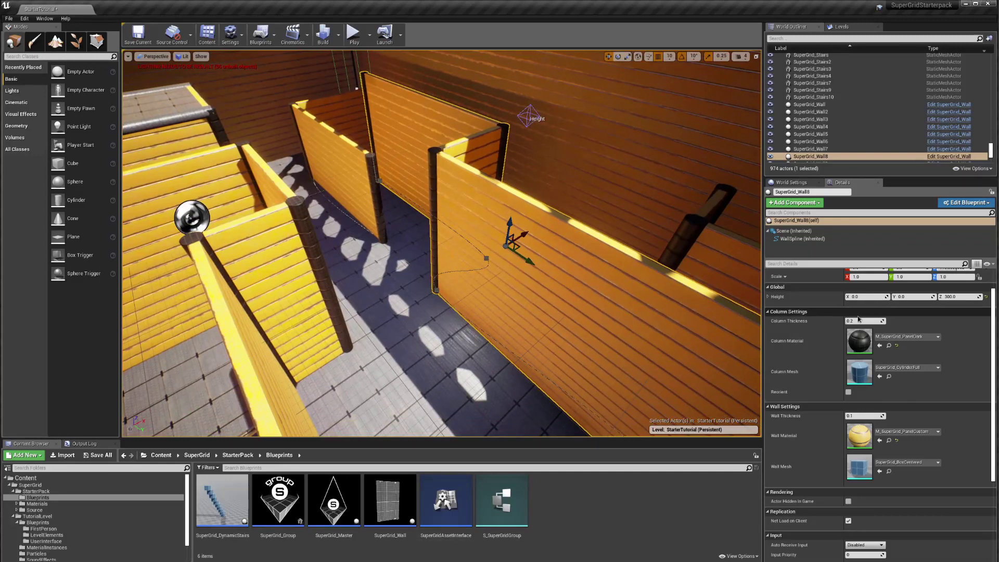
pyautogui.moveTo(859, 318)
pyautogui.mouseDown()
pyautogui.moveTo(895, 318)
pyautogui.moveTo(855, 321)
pyautogui.mouseUp()
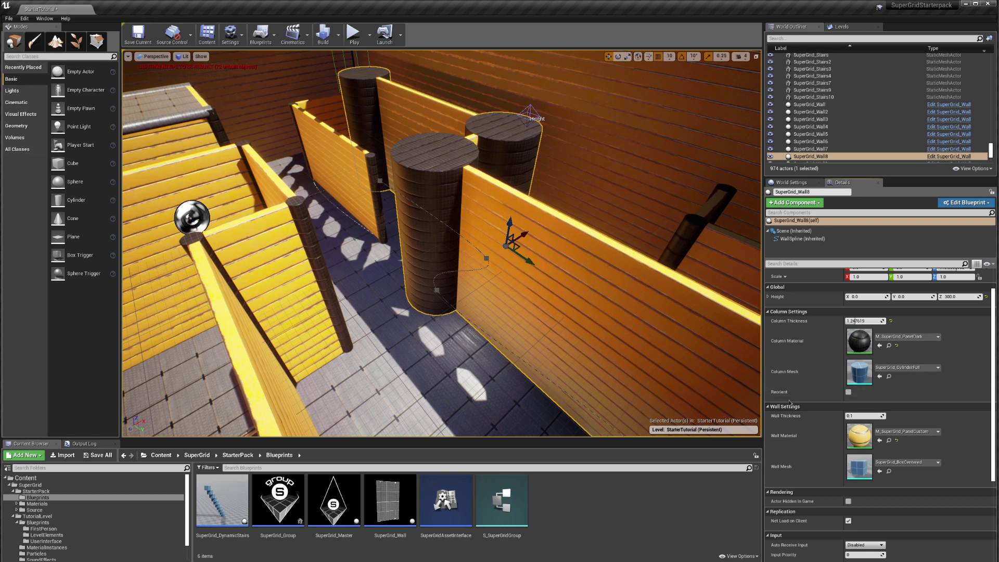
# - Find the SuperGrid_DynamicStairs actor in the level's actor list and select it
pyautogui.scroll(1, 796, 416)
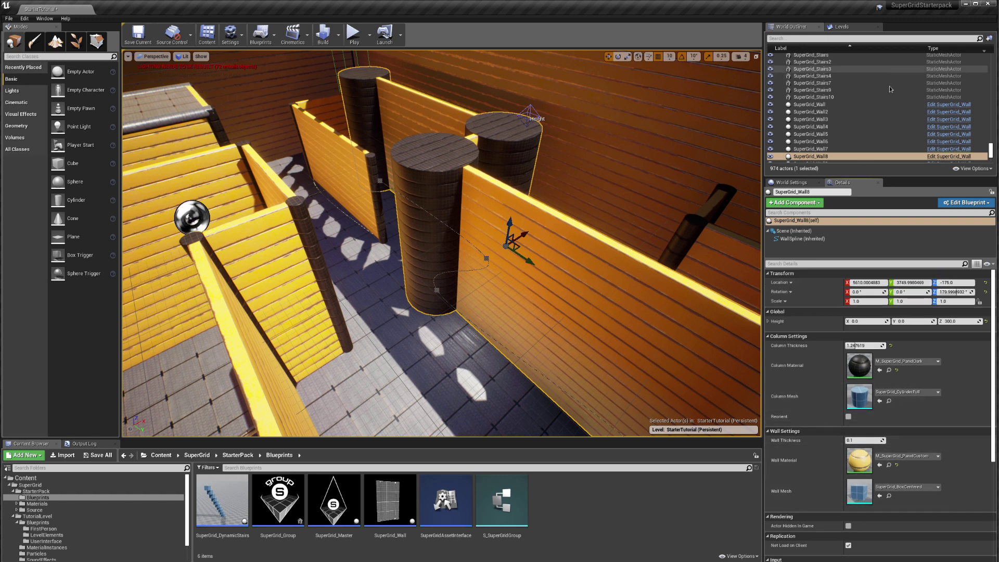
pyautogui.scroll(10, 890, 89)
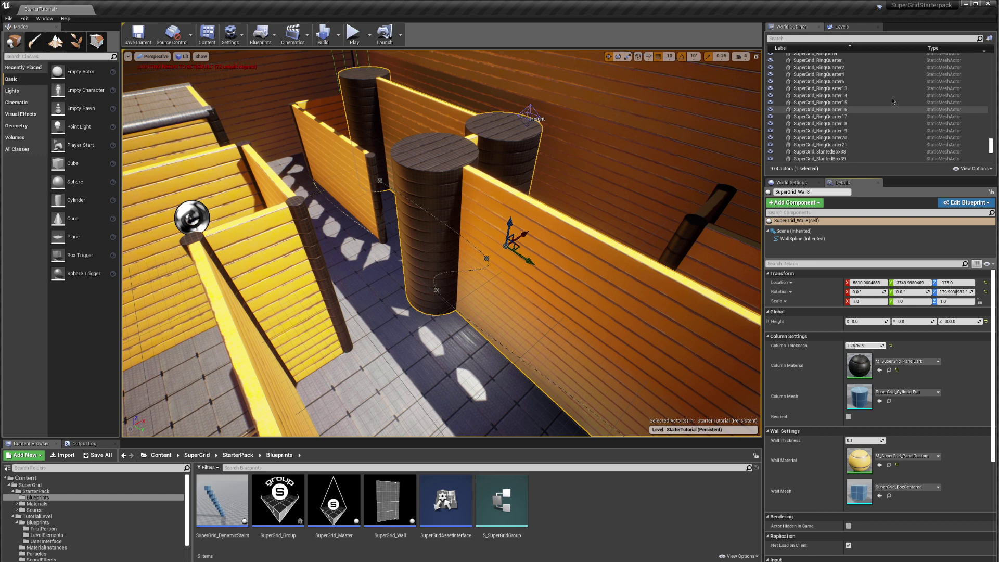
pyautogui.scroll(10, 893, 100)
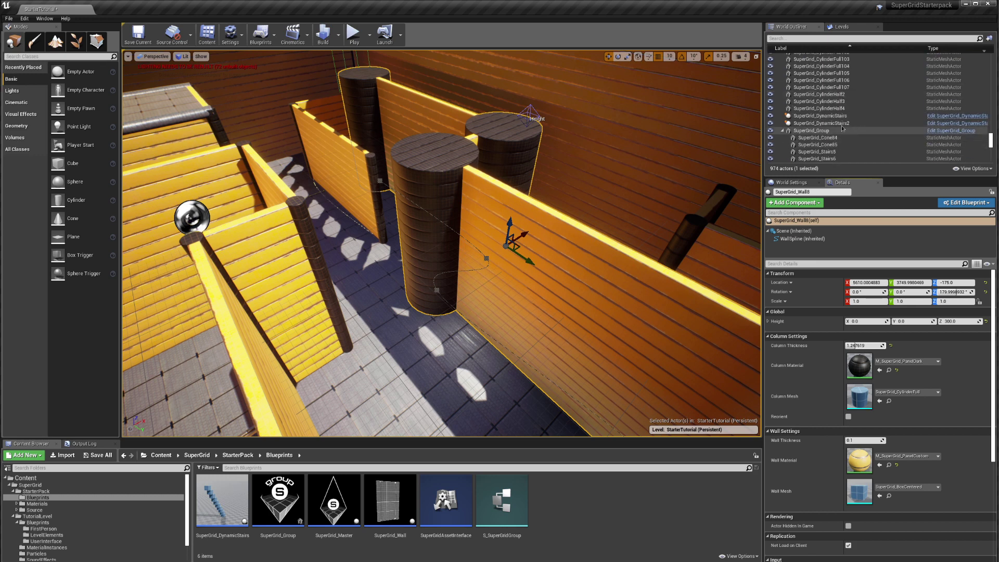
pyautogui.click(825, 116)
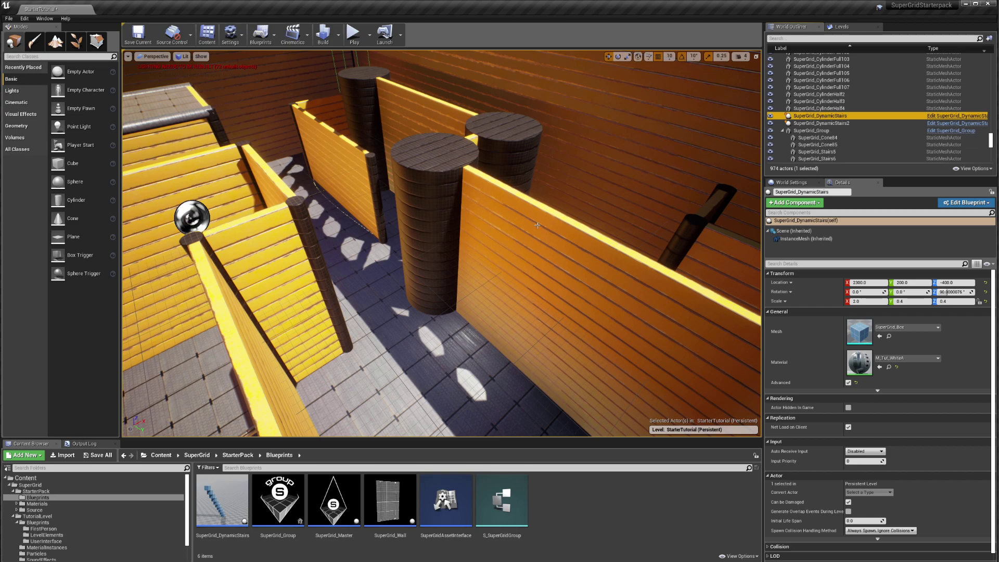
# - Focus on the selected dynamic stairs, reveal their End Point values, and set Y to about 933.77 and Z to about 780.32
pyautogui.press('f')
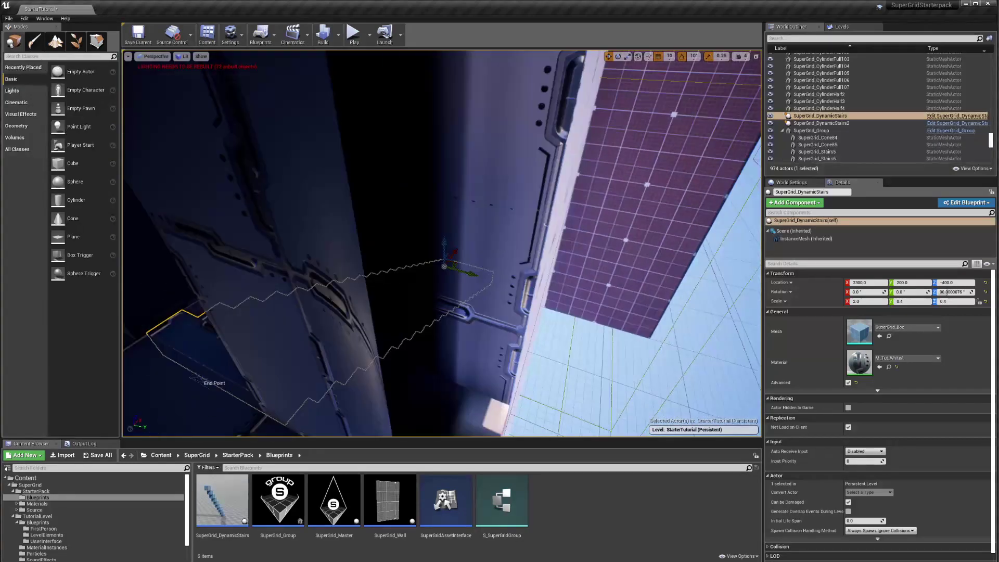
pyautogui.moveTo(442, 244); pyautogui.dragTo(445, 186, button='right')
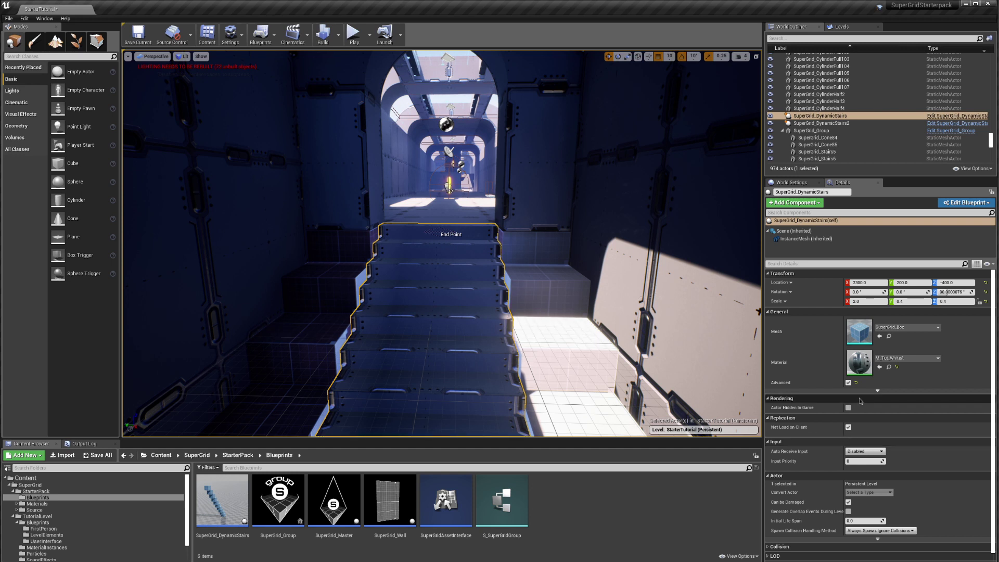
pyautogui.click(877, 391)
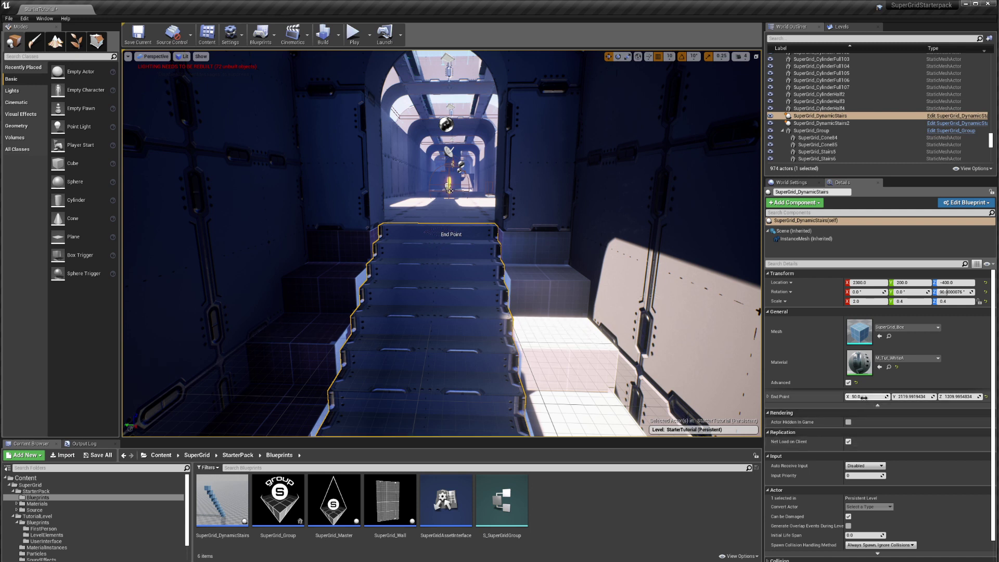
pyautogui.moveTo(913, 397)
pyautogui.mouseDown()
pyautogui.moveTo(957, 397)
pyautogui.moveTo(903, 397)
pyautogui.mouseUp()
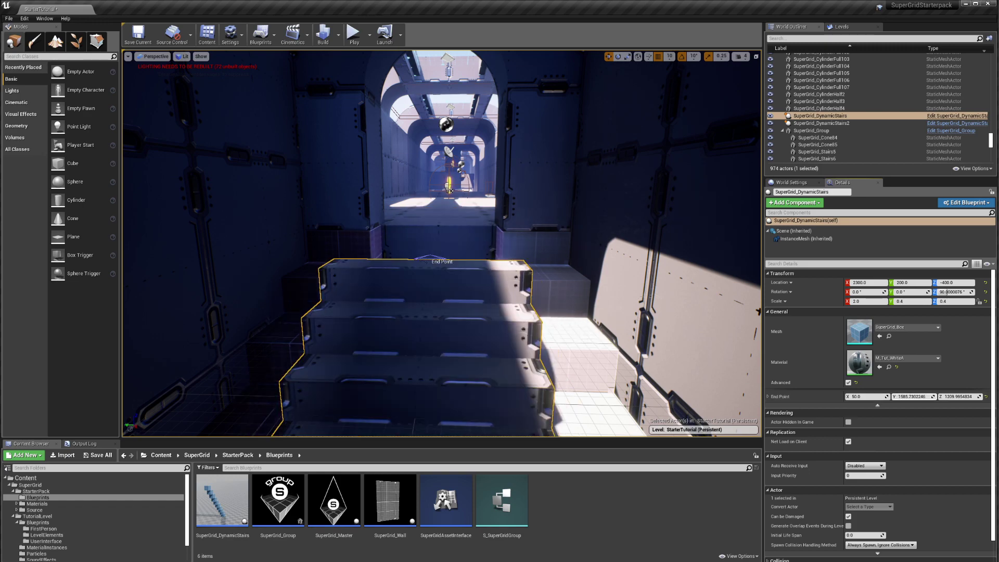
pyautogui.moveTo(442, 244); pyautogui.dragTo(448, 224, button='right')
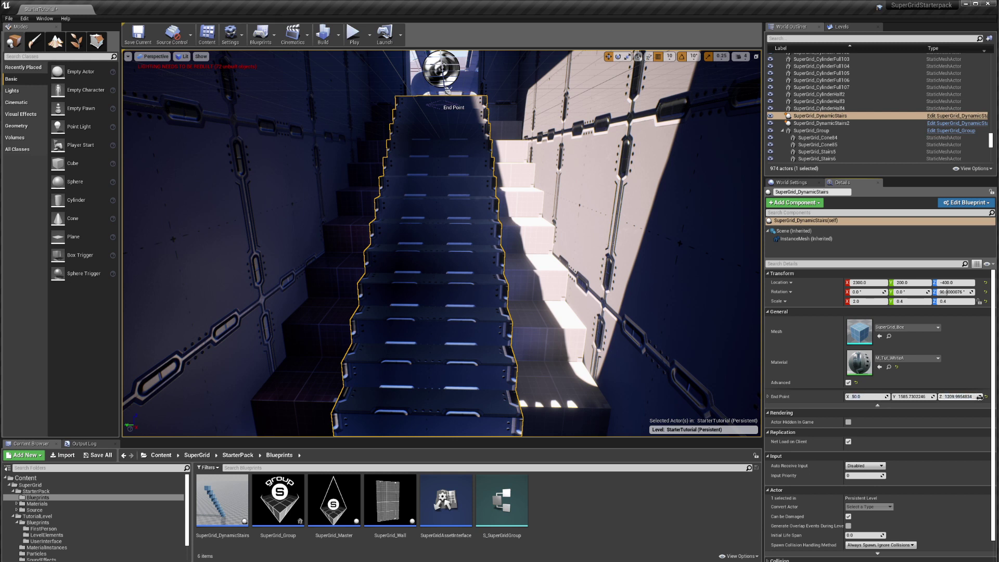
pyautogui.moveTo(980, 397)
pyautogui.mouseDown()
pyautogui.moveTo(934, 396)
pyautogui.moveTo(974, 398)
pyautogui.mouseUp()
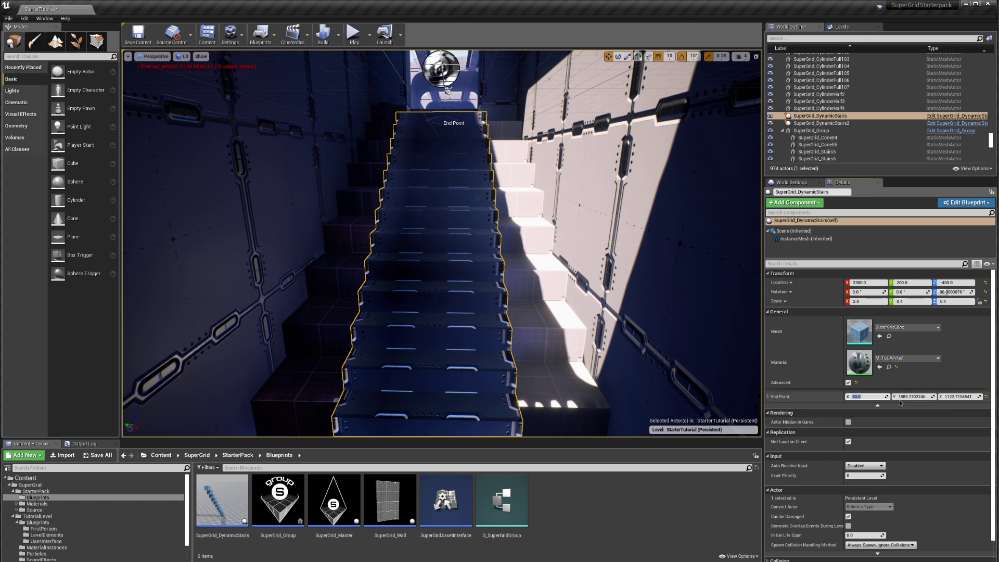
pyautogui.moveTo(902, 396); pyautogui.dragTo(945, 396)
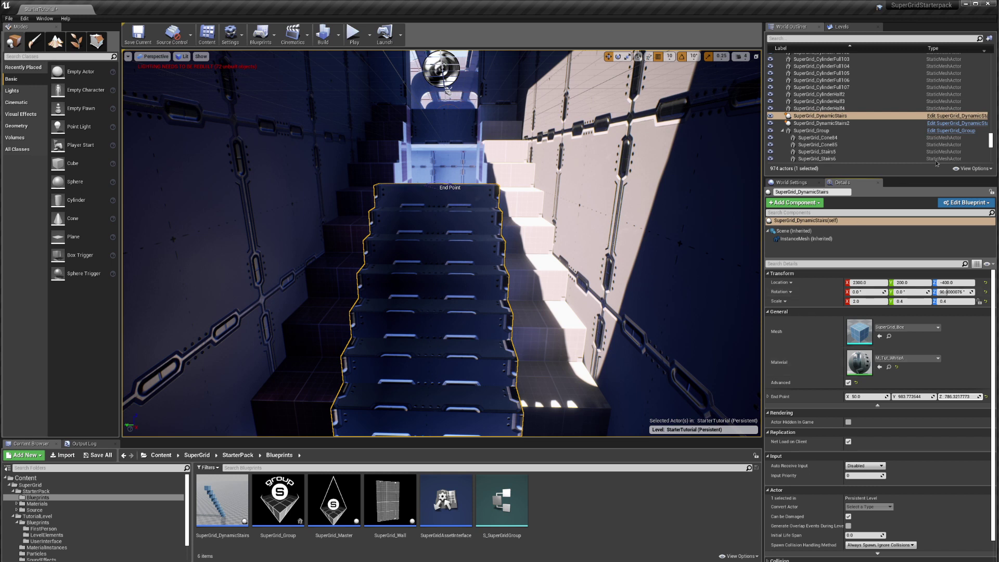
# - Find the BP_Learn_ElevatorC learning point in the level's actor list, focus on it, and look over the surrounding room
pyautogui.click(903, 124)
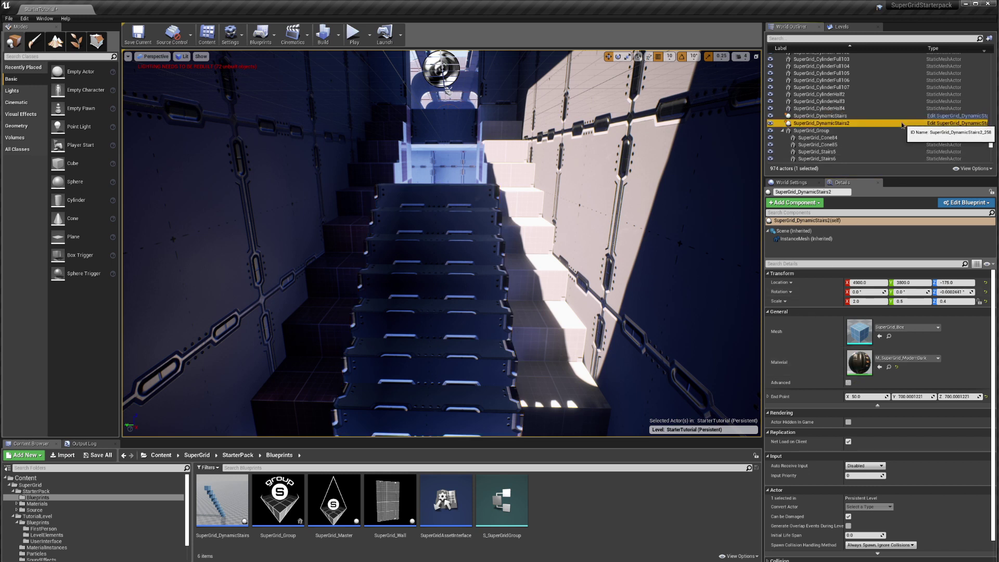
pyautogui.scroll(12, 897, 126)
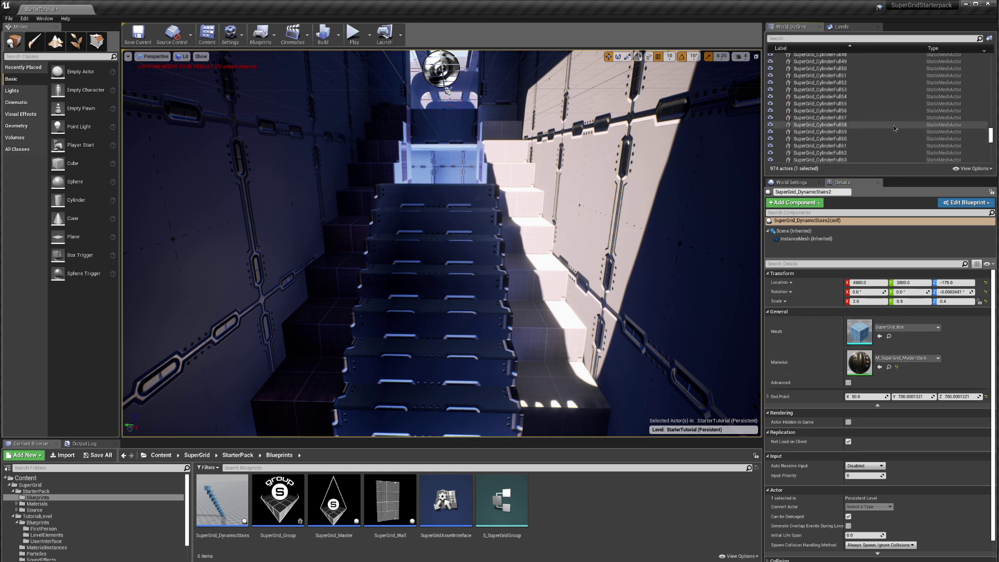
pyautogui.scroll(15, 894, 125)
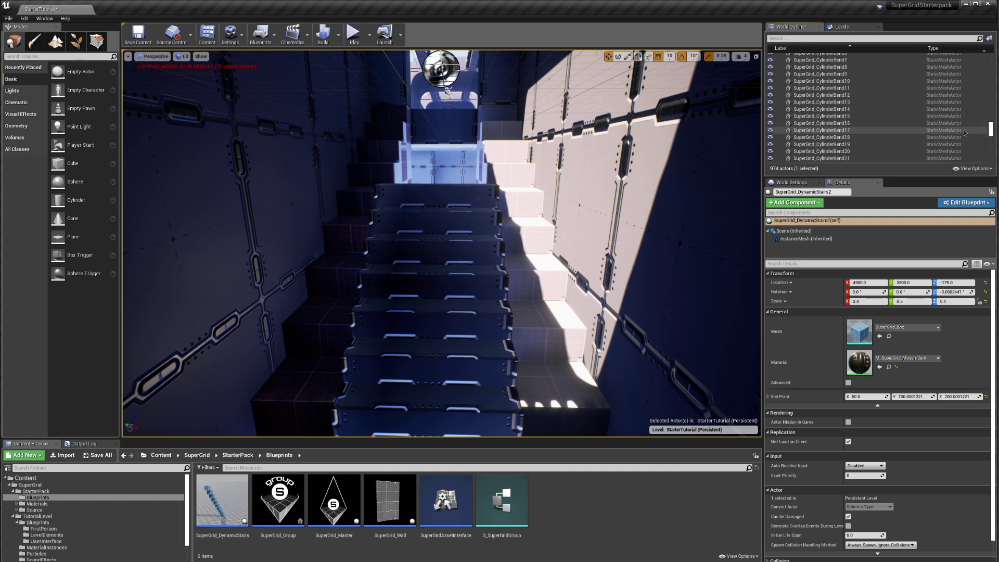
pyautogui.moveTo(990, 129); pyautogui.dragTo(991, 61)
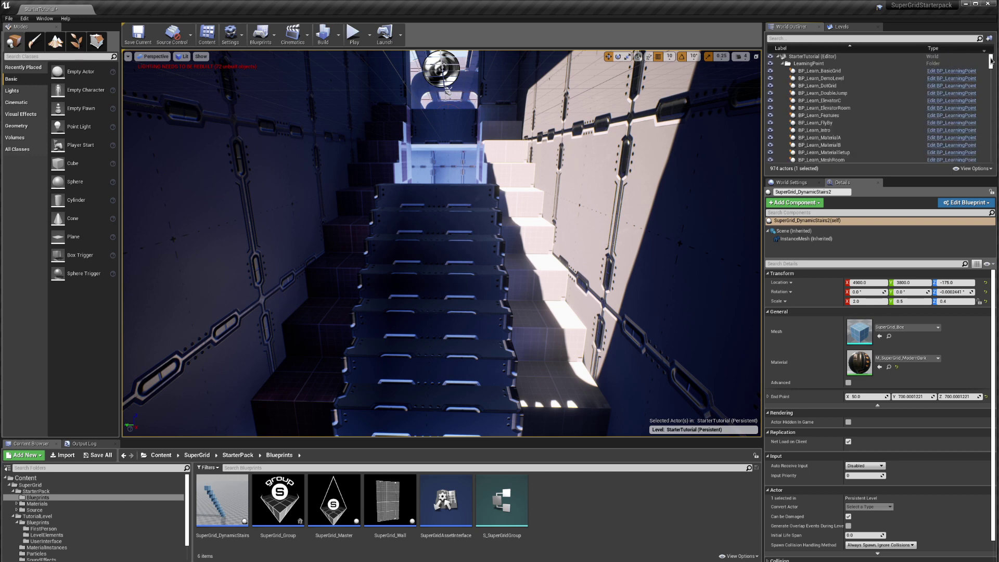
pyautogui.click(843, 100)
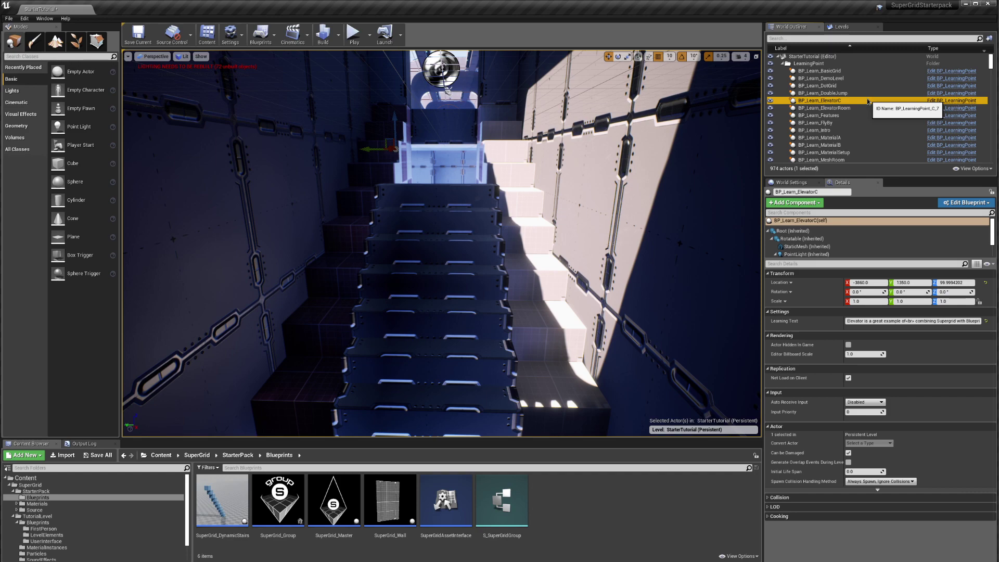
pyautogui.press('f')
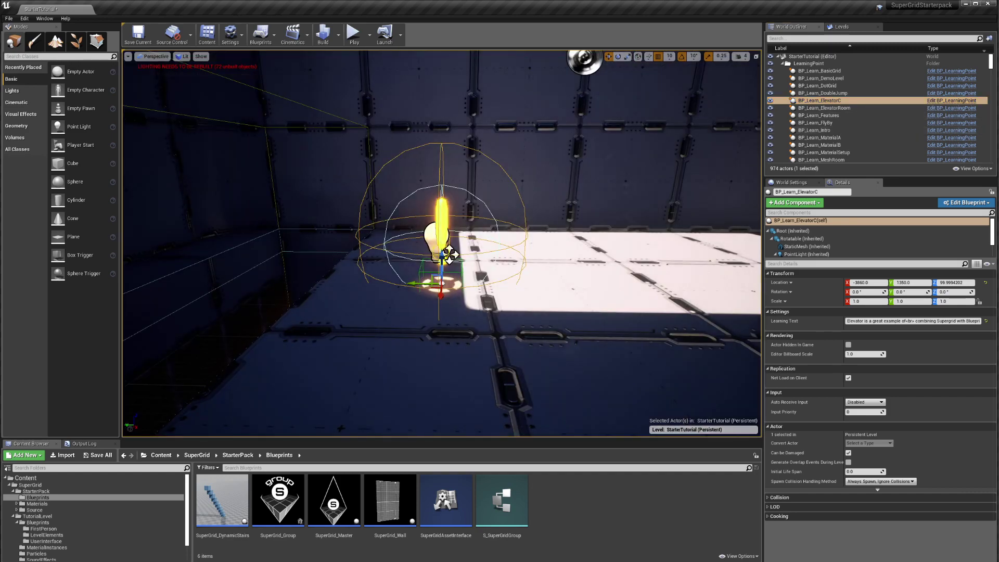
pyautogui.press('a')
pyautogui.moveTo(442, 243); pyautogui.dragTo(520, 245, button='right')
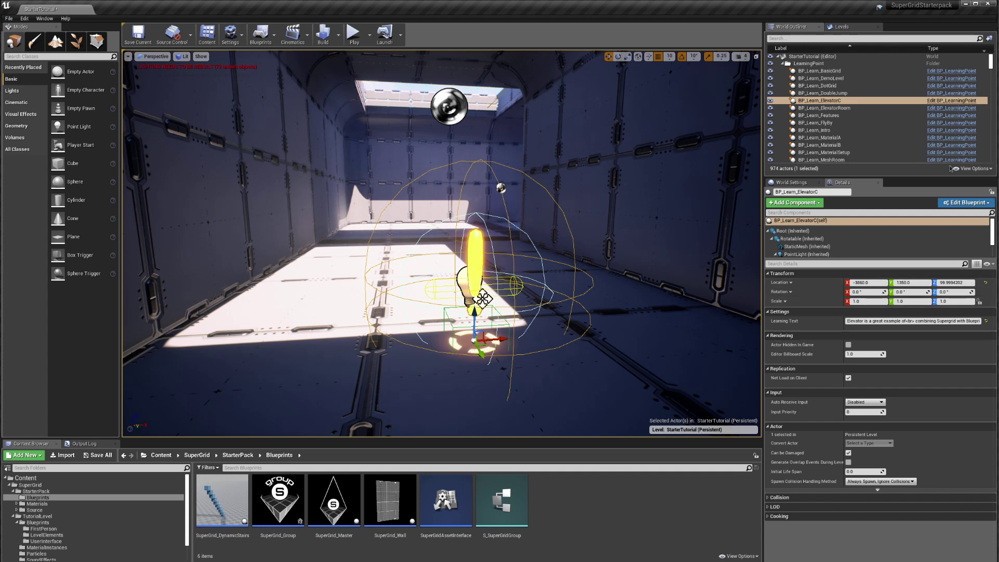
# - Locate Sample_Display3 in the MeshRoom folder, focus on it, and examine the mesh display stands, including the pyramid pieces
pyautogui.scroll(-3, 828, 122)
pyautogui.scroll(-6, 828, 121)
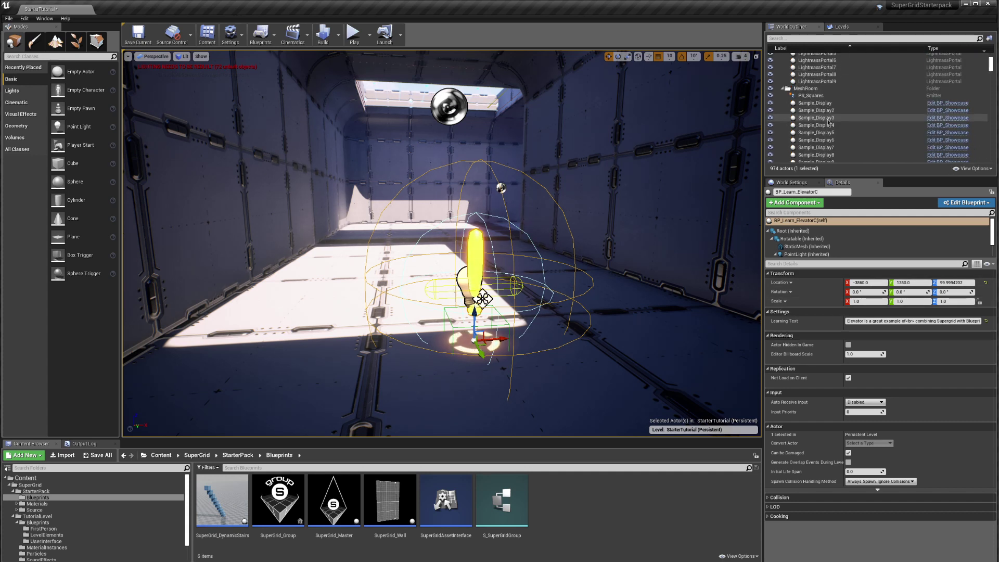
pyautogui.click(828, 119)
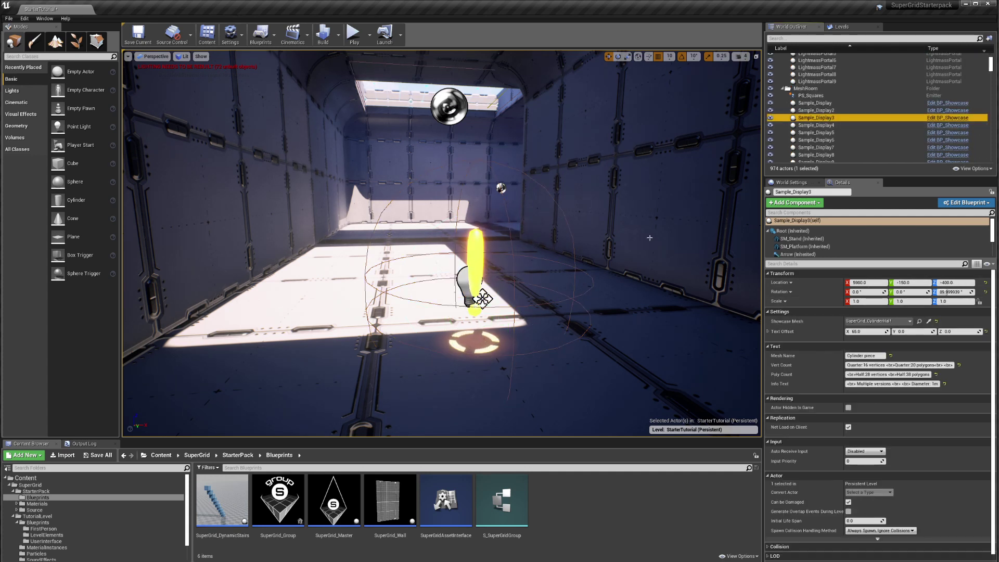
pyautogui.press('f')
pyautogui.moveTo(592, 267); pyautogui.dragTo(619, 240, button='right')
pyautogui.press('w')
pyautogui.press('w')
pyautogui.click(491, 278)
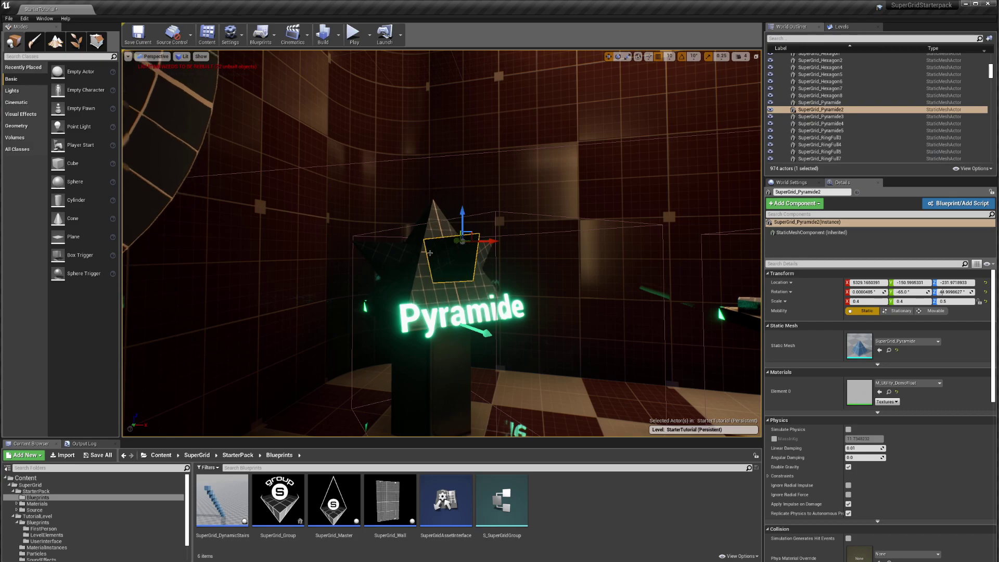
pyautogui.moveTo(491, 278)
pyautogui.mouseDown(button='right')
pyautogui.moveTo(488, 307)
pyautogui.moveTo(599, 297)
pyautogui.moveTo(630, 278)
pyautogui.moveTo(447, 268)
pyautogui.moveTo(494, 263)
pyautogui.mouseUp(button='right')
pyautogui.press('w')
# - Find BP_Ceiling in the level's actor list, focus on it, and select the neighbouring glazed ceiling piece Sample_Ceiling3
pyautogui.scroll(10, 869, 148)
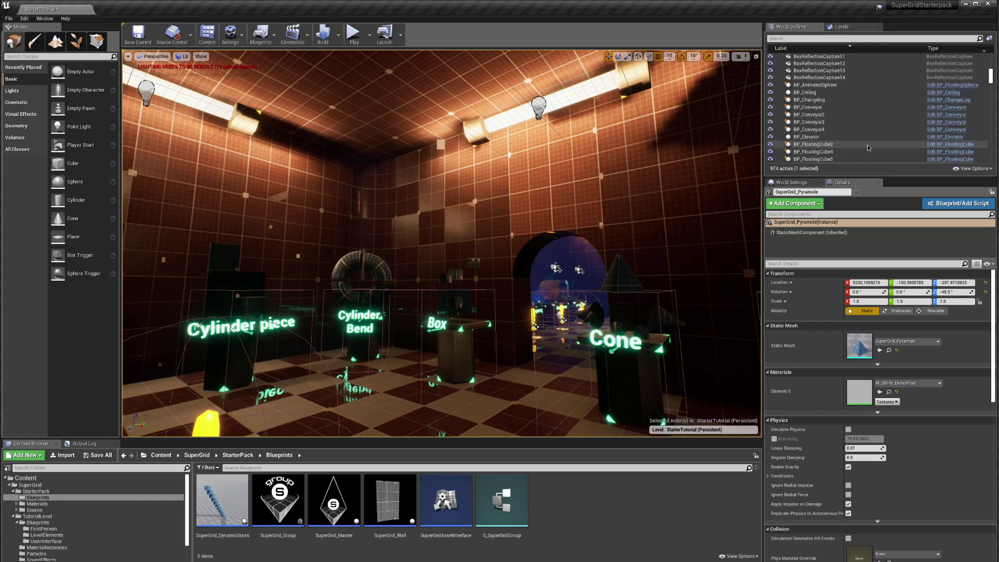
pyautogui.click(811, 93)
pyautogui.doubleClick(810, 94)
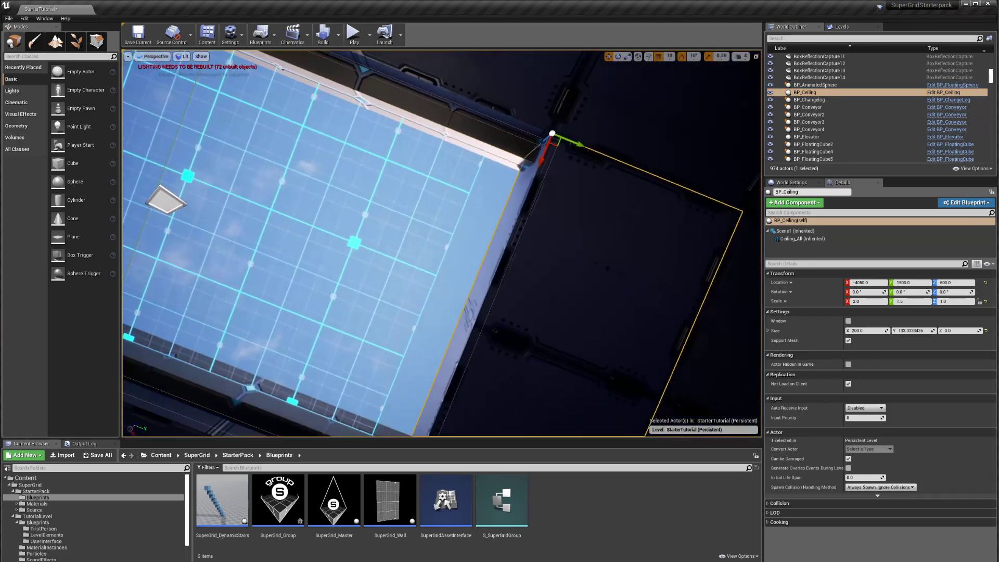
pyautogui.moveTo(466, 312)
pyautogui.mouseDown(button='right')
pyautogui.moveTo(489, 338)
pyautogui.moveTo(500, 307)
pyautogui.moveTo(466, 311)
pyautogui.mouseUp(button='right')
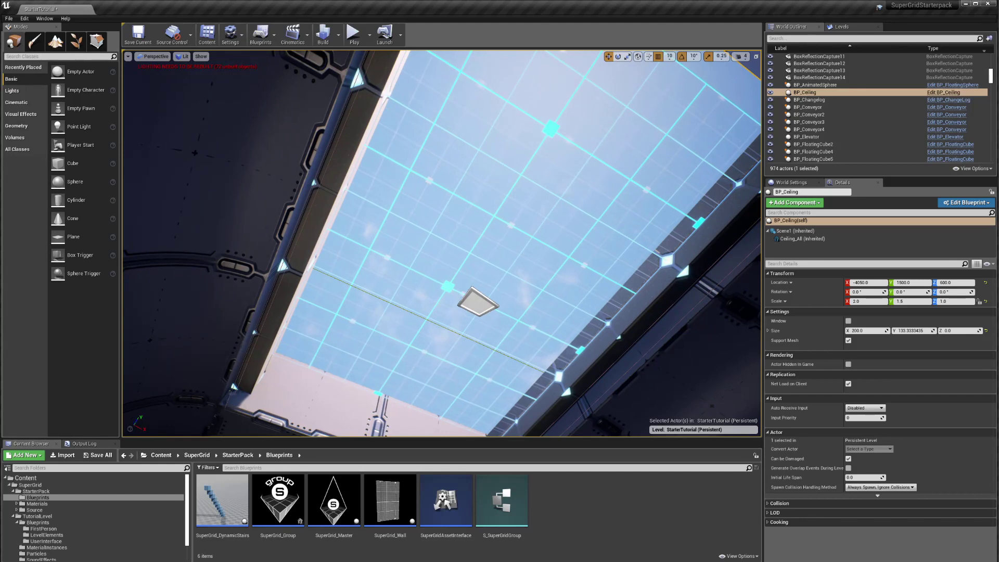
pyautogui.click(448, 289)
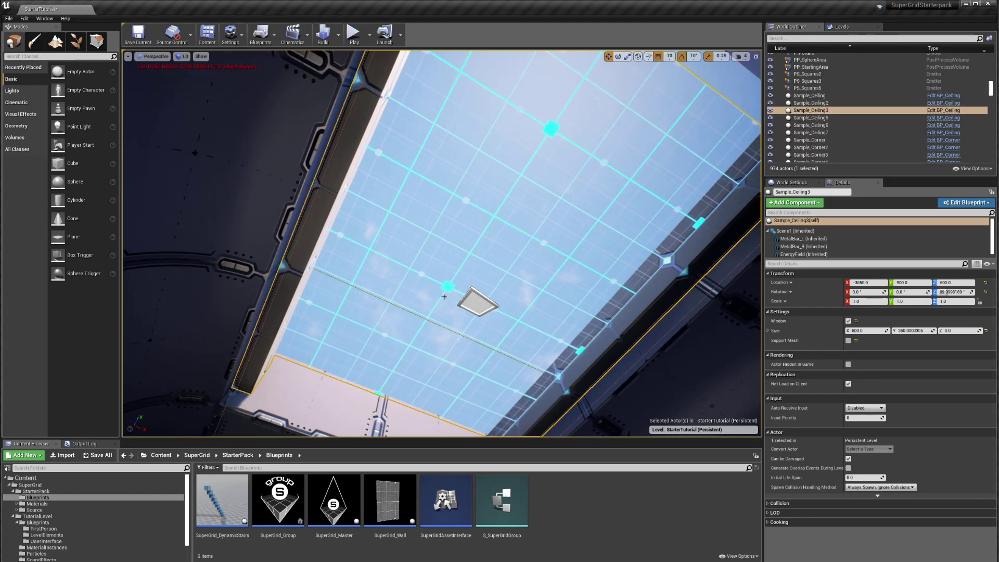
# - Toggle the Window option of Sample_Ceiling3 off and on twice to compare the solid and glazed ceilings
pyautogui.click(848, 321)
pyautogui.click(849, 321)
pyautogui.click(849, 321)
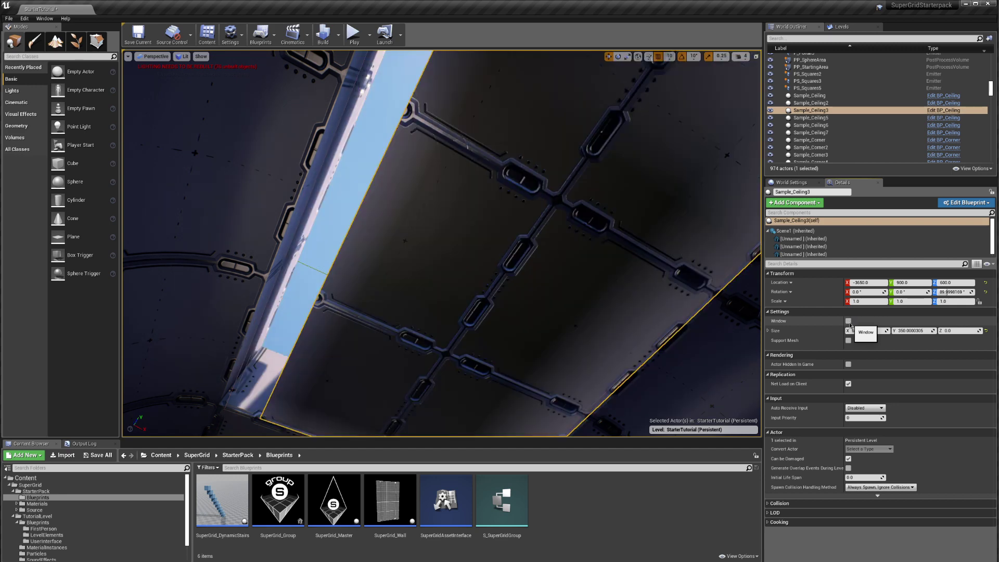
pyautogui.click(849, 321)
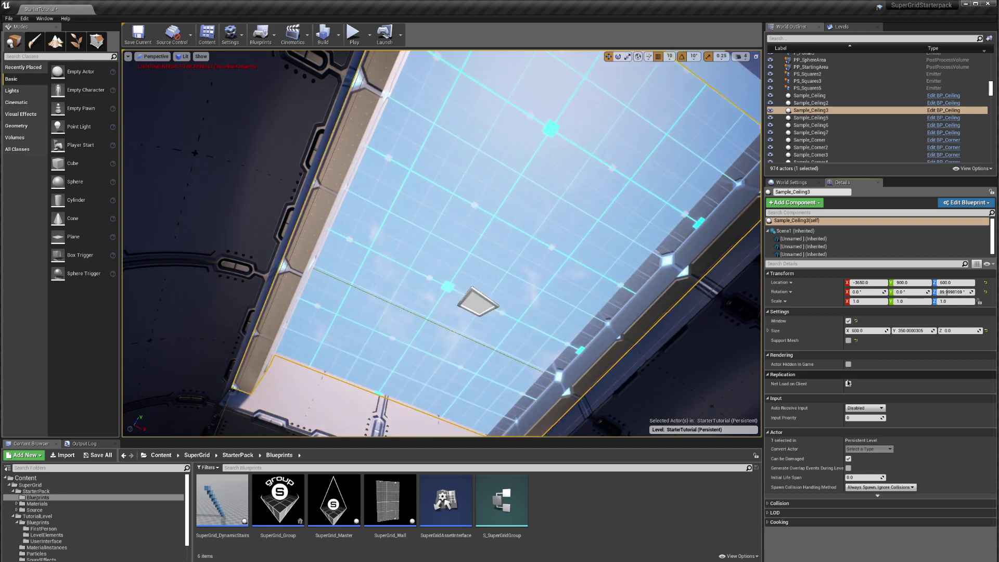
# - Try Support Mesh on Sample_Ceiling3 with Window on and off, finishing with Support Mesh disabled and Window enabled
pyautogui.click(848, 341)
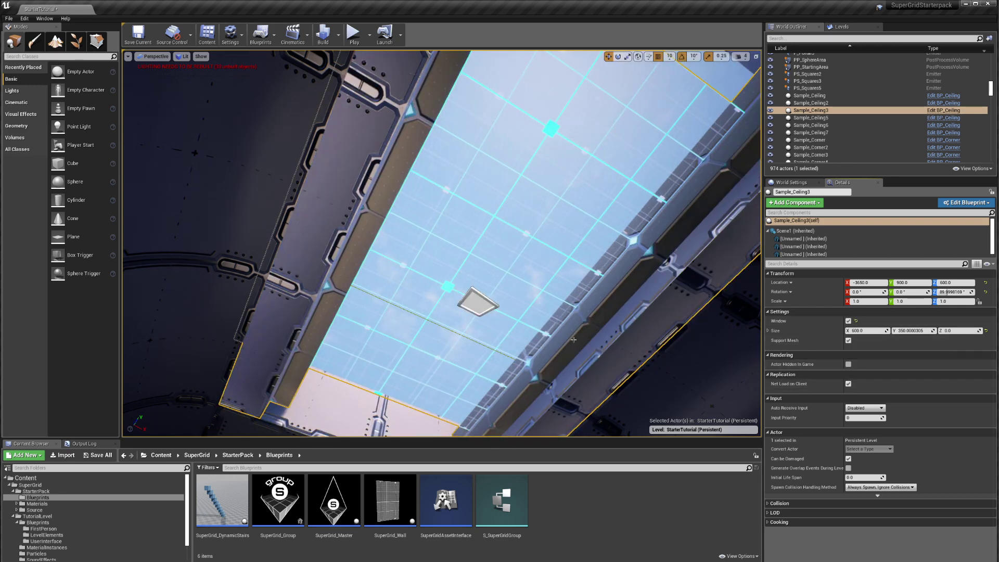
pyautogui.moveTo(625, 312); pyautogui.dragTo(500, 312, button='right')
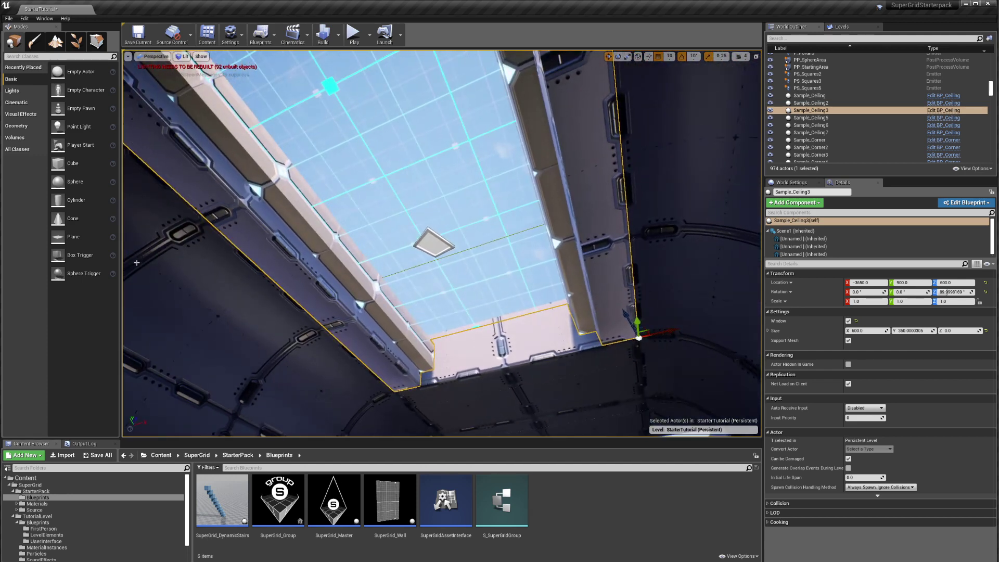
pyautogui.click(849, 321)
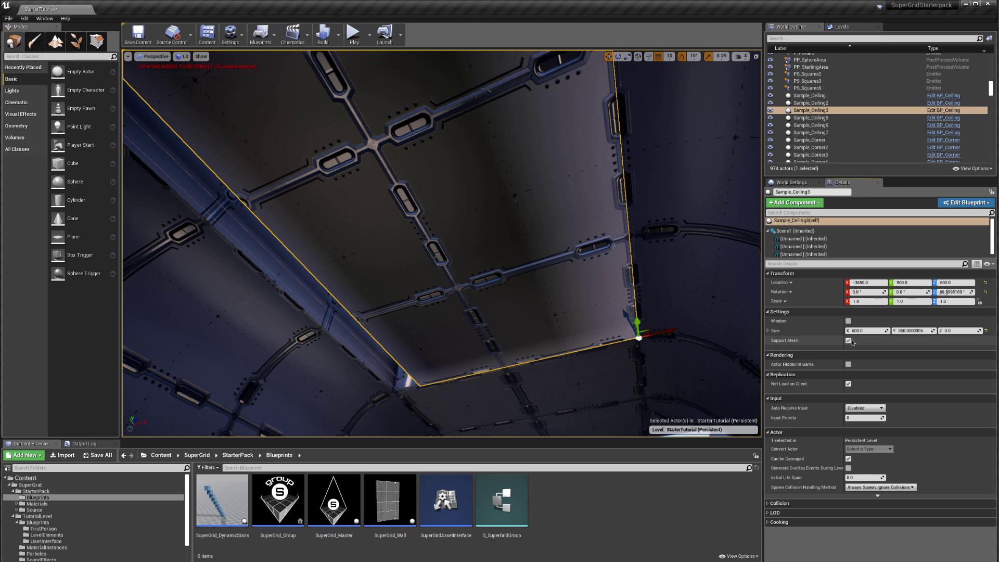
pyautogui.click(847, 341)
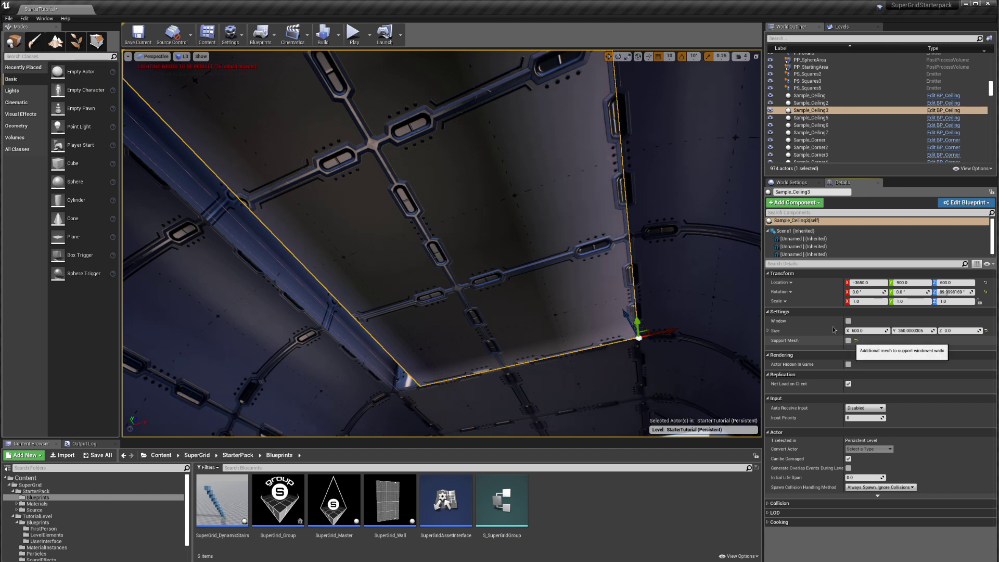
pyautogui.click(849, 321)
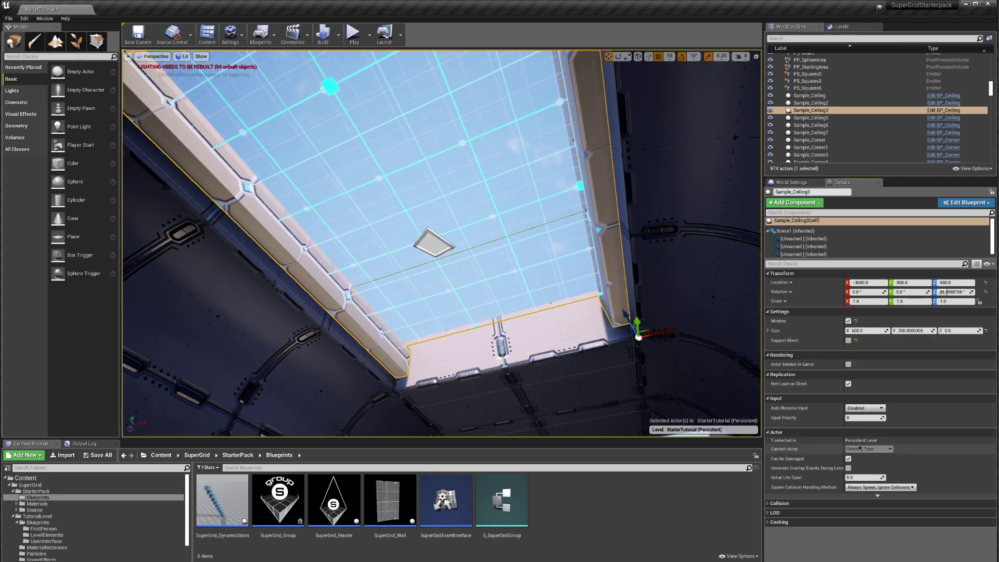
pyautogui.moveTo(546, 260); pyautogui.dragTo(552, 322, button='right')
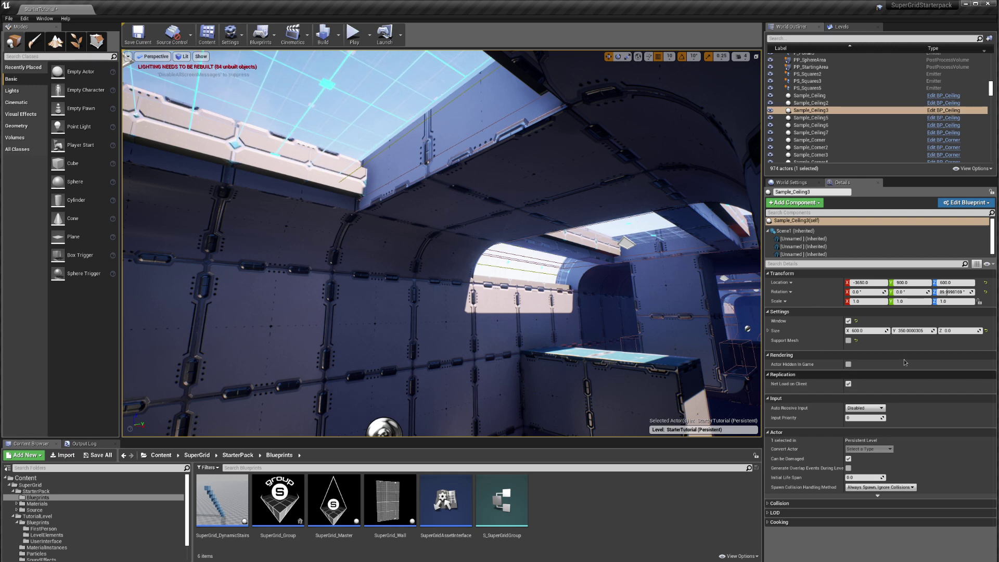
pyautogui.rightClick(924, 111)
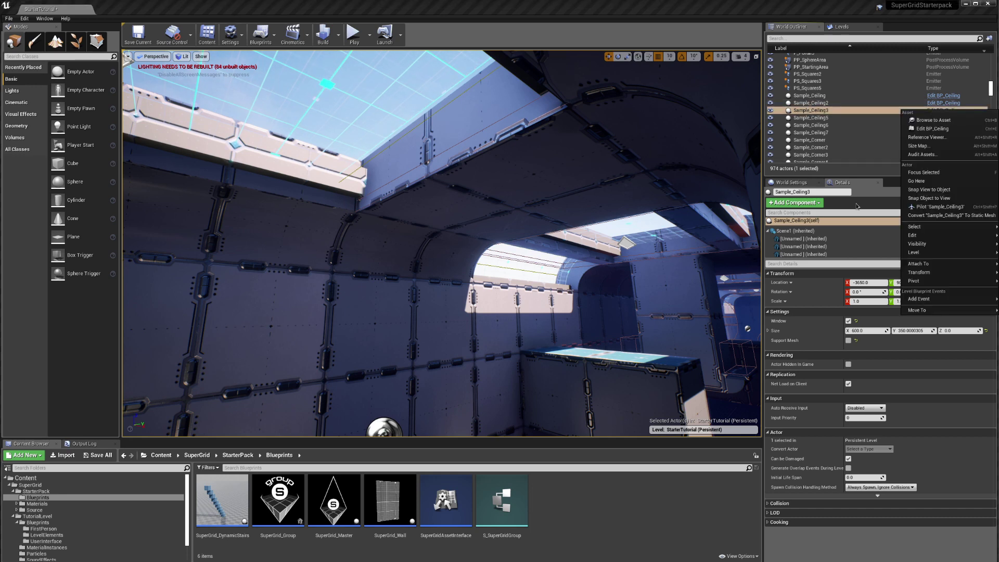
pyautogui.click(862, 202)
pyautogui.click(988, 202)
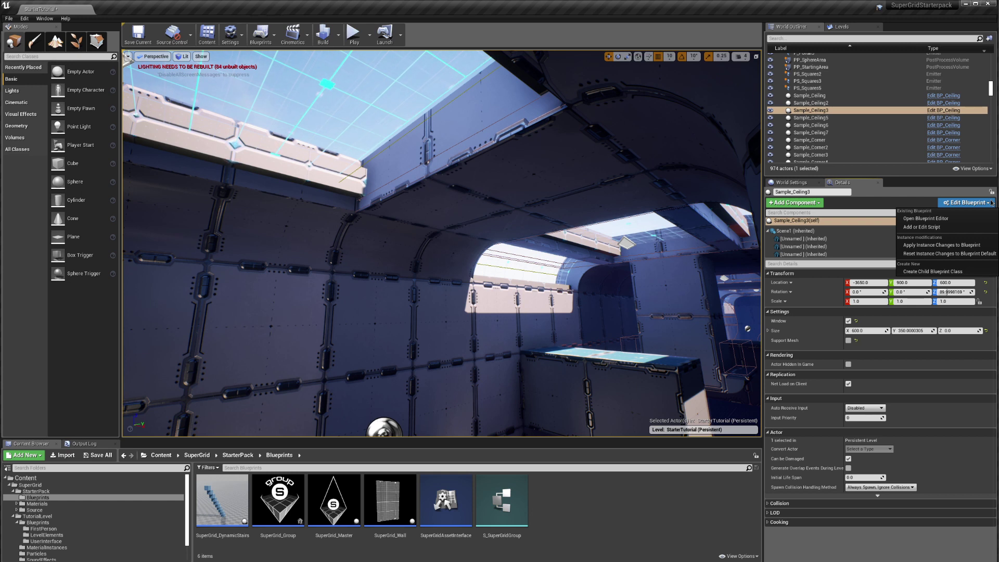
pyautogui.click(992, 201)
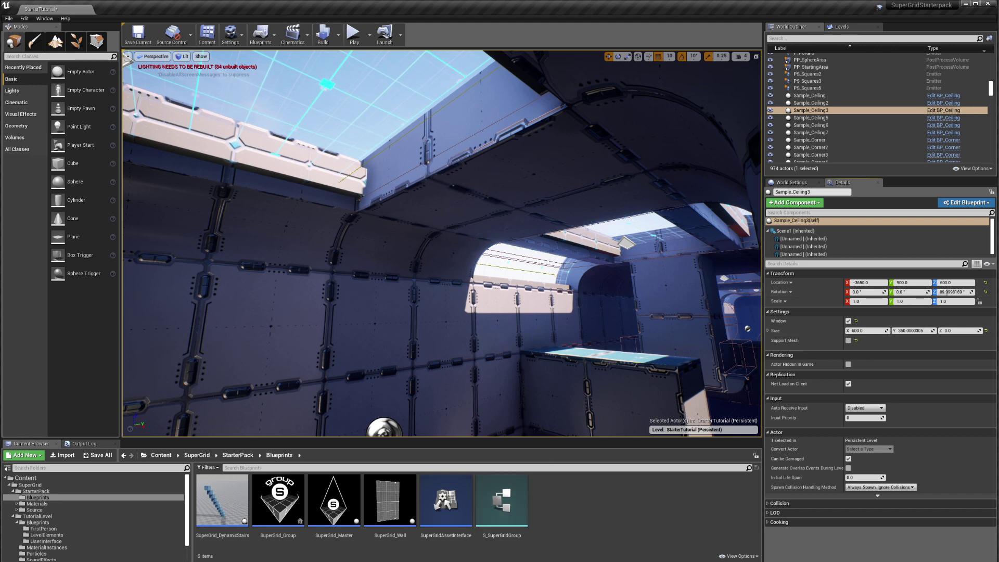
# - Open the LevelElements blueprint folder of TutorialLevel, select BP_Ceiling, and enlarge the asset browser to show all its blueprints
pyautogui.click(51, 535)
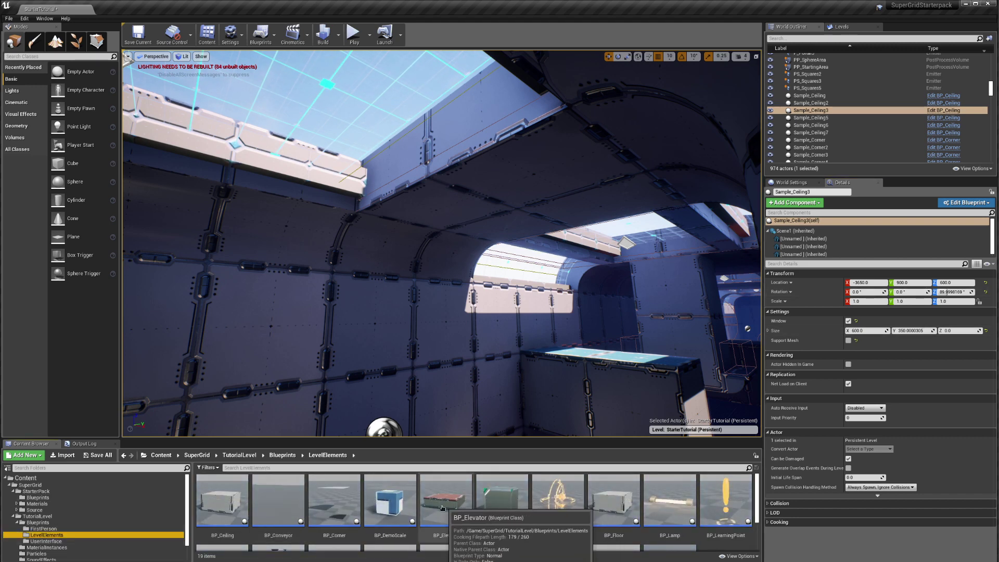
pyautogui.scroll(-1, 232, 501)
pyautogui.click(233, 501)
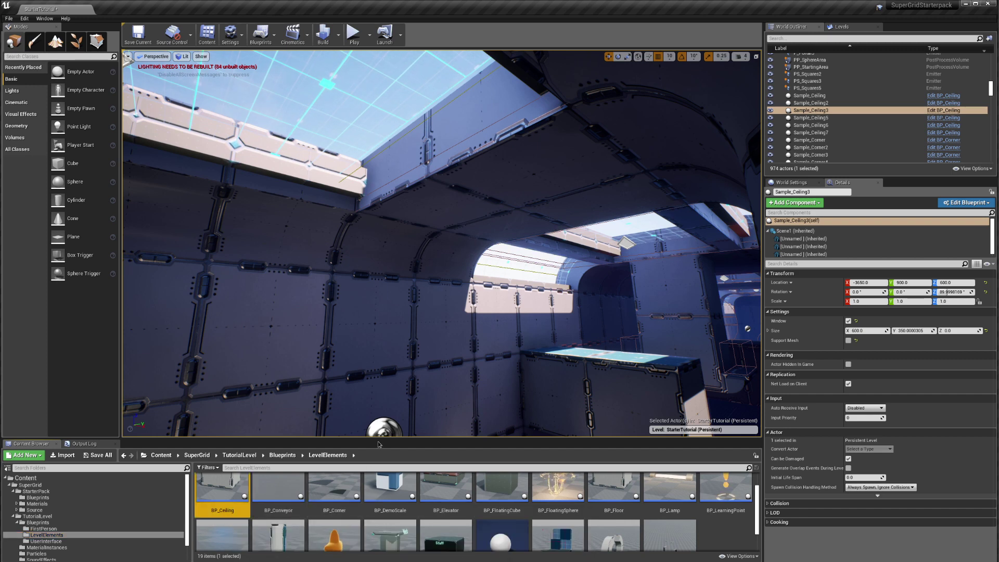
pyautogui.moveTo(378, 439); pyautogui.dragTo(379, 346)
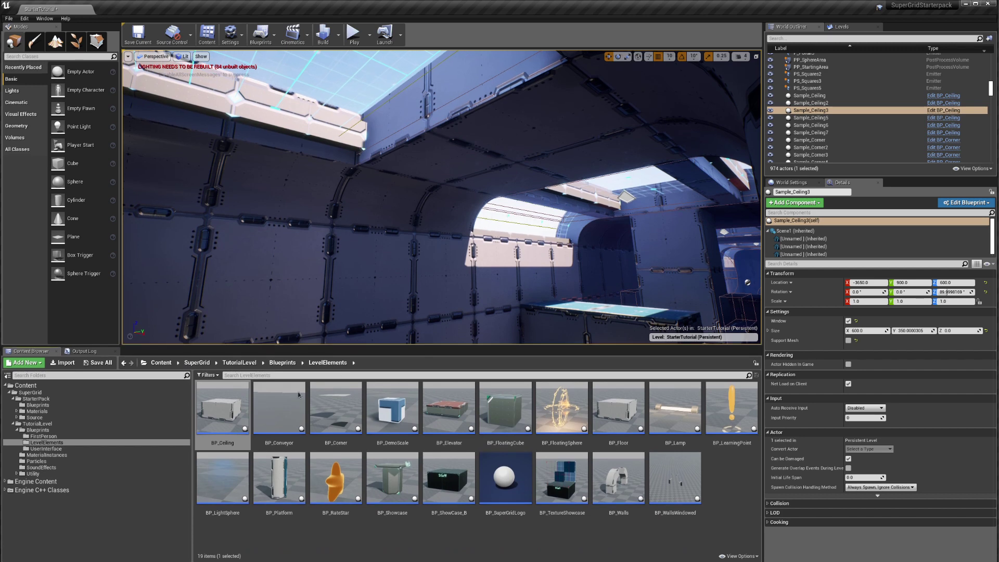
# - Place a BP_Conveyor in the level and move it to about X -3220, Y 140, Z 250, above the floor ledge by the wall
pyautogui.moveTo(507, 290); pyautogui.dragTo(526, 329)
pyautogui.press('f')
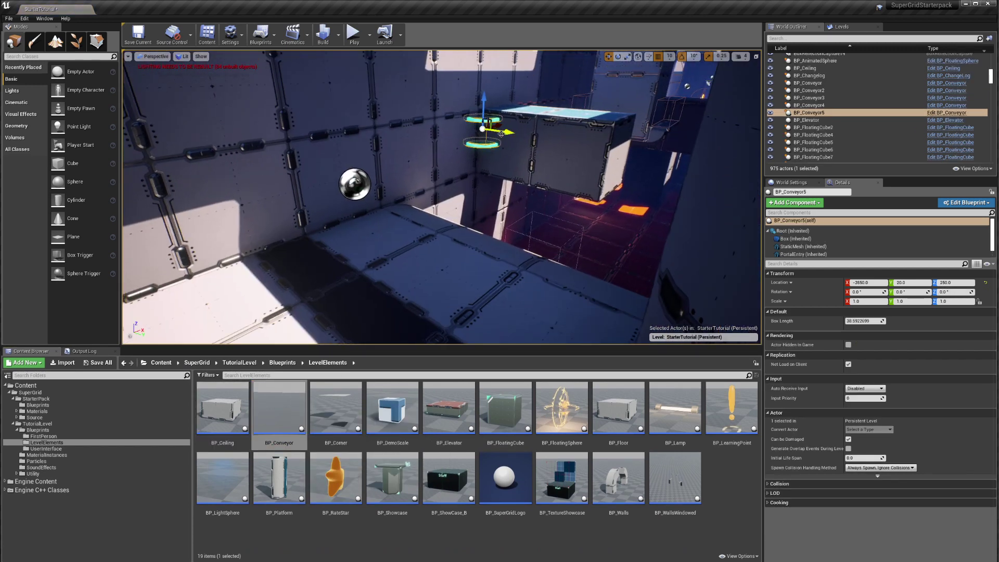
pyautogui.moveTo(501, 134); pyautogui.dragTo(445, 198)
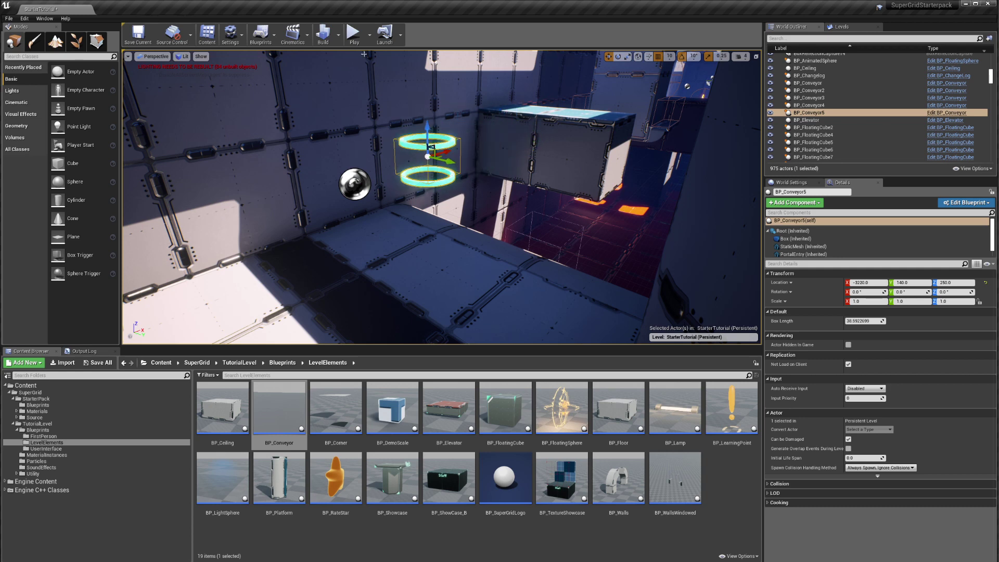
# - Play the level from the floor block beside the conveyor, try the conveyor in game, and end the play session
pyautogui.rightClick(371, 254)
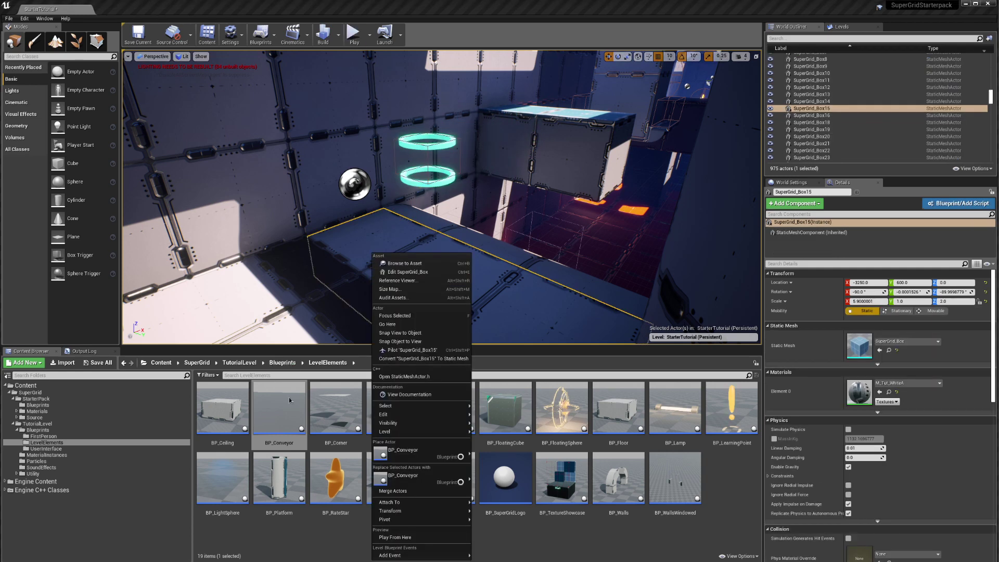
pyautogui.click(391, 539)
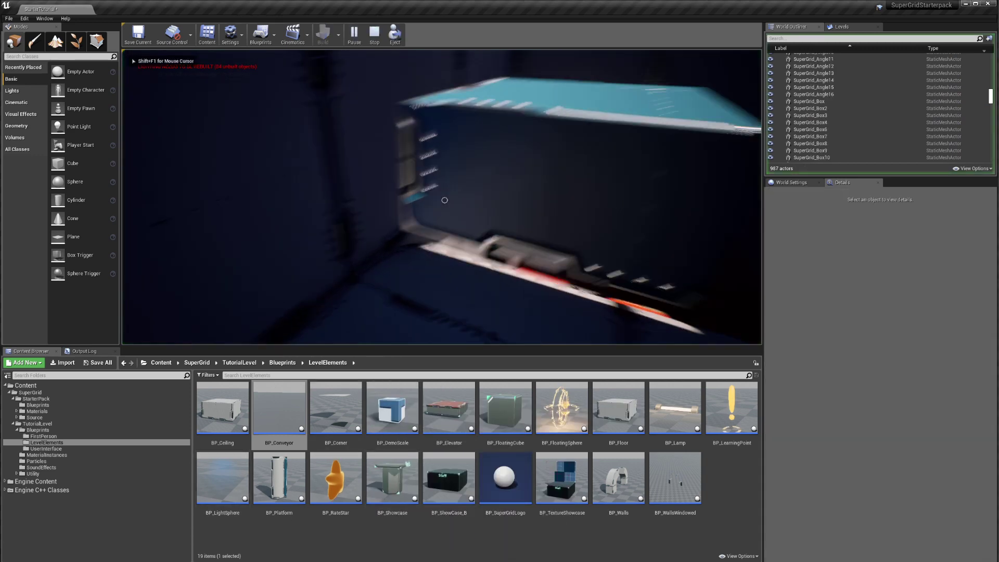
pyautogui.press('w')
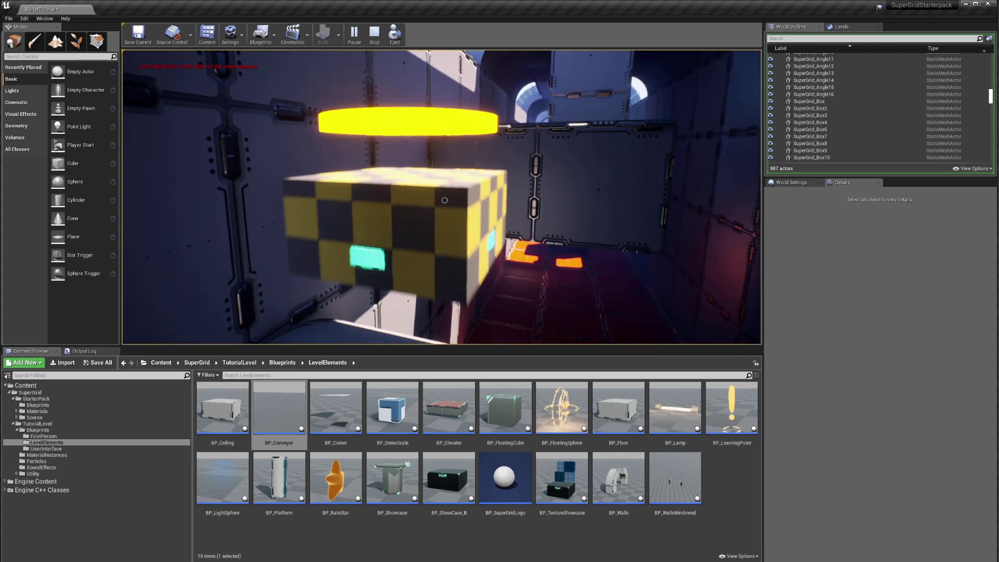
pyautogui.hotkey('shift', 'F1')
pyautogui.press('Escape')
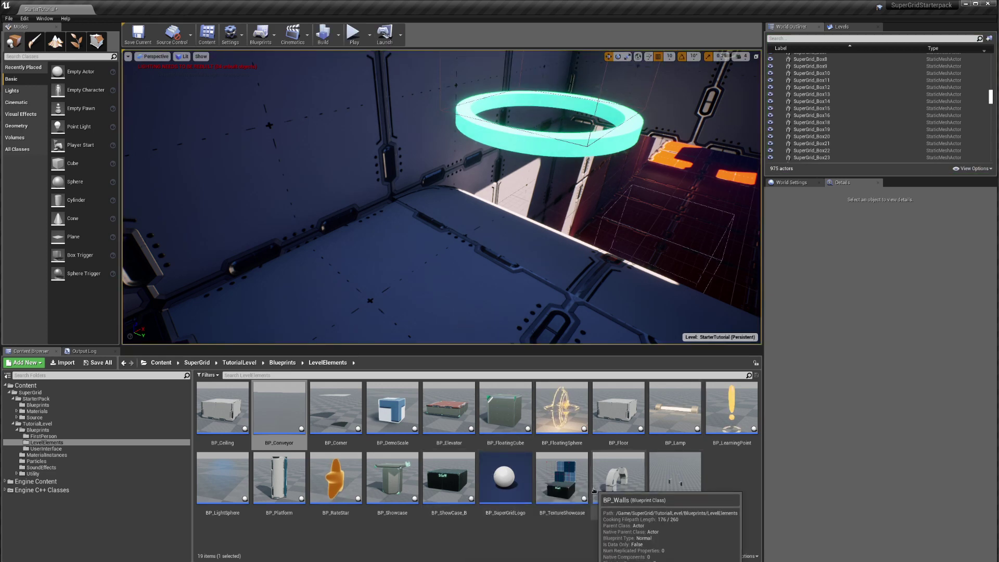
# - Go through the BP_FloatingSphere, BP_Floor, BP_Lamp and BP_Platform blueprints in the LevelElements folder
pyautogui.click(576, 439)
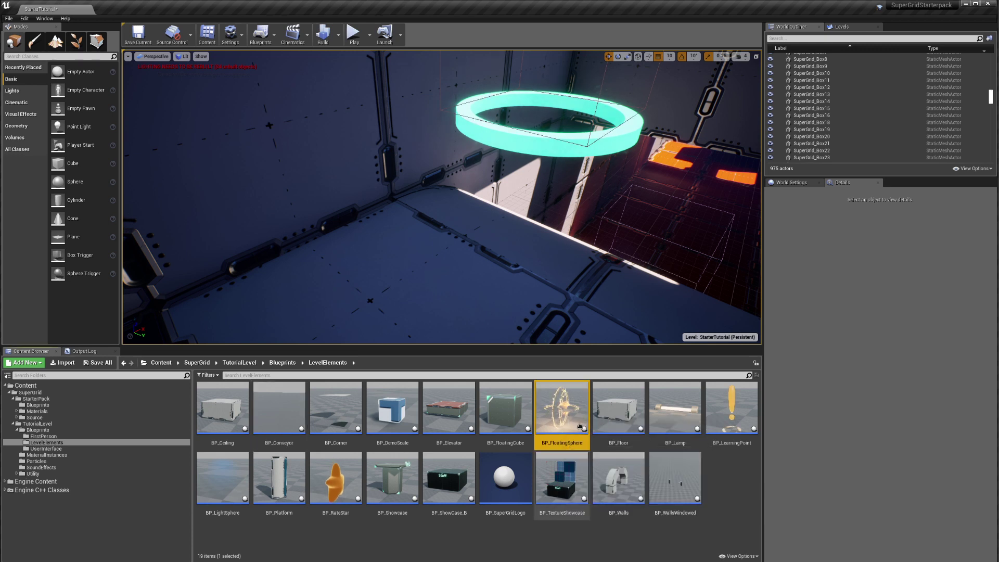
pyautogui.click(619, 414)
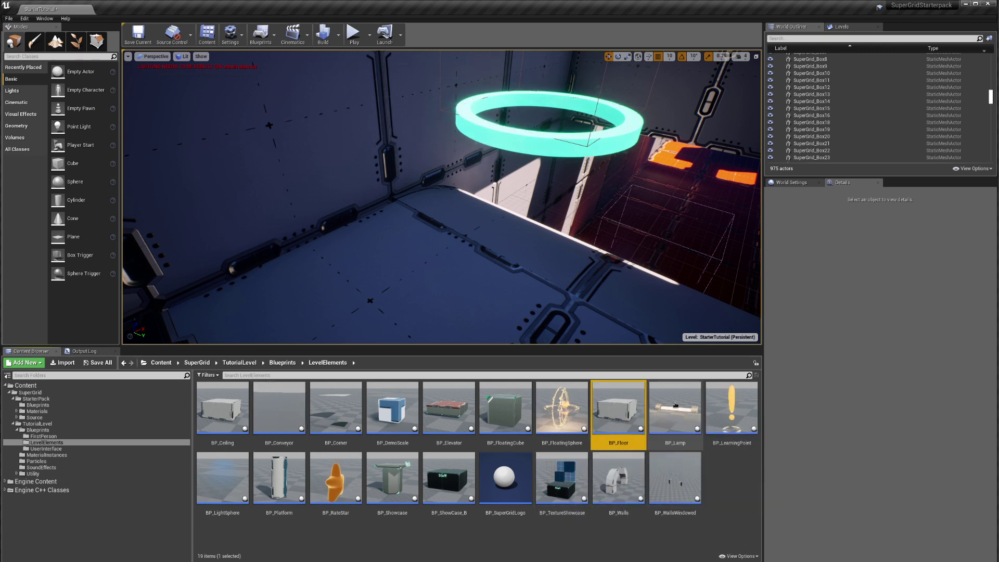
pyautogui.click(676, 405)
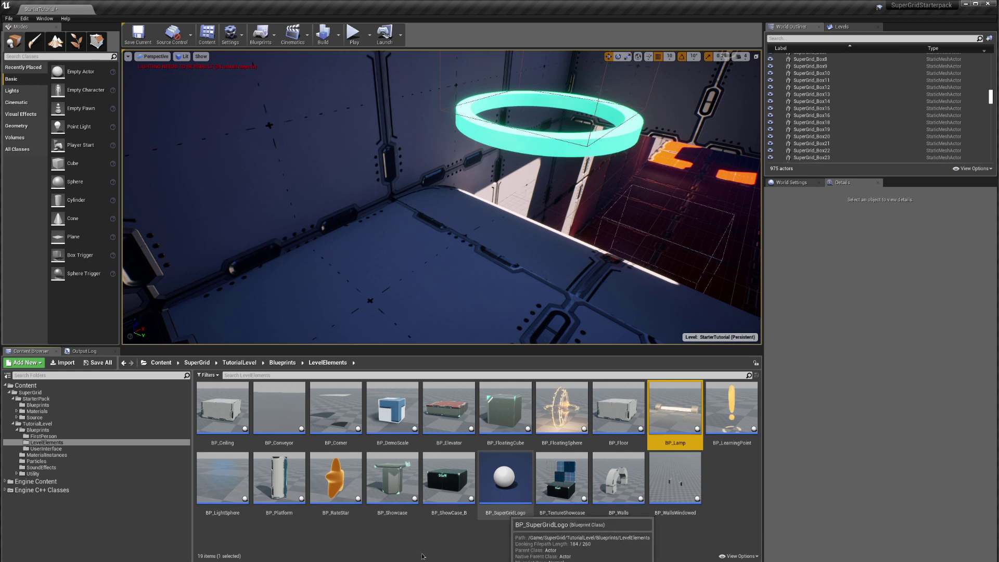
pyautogui.click(279, 476)
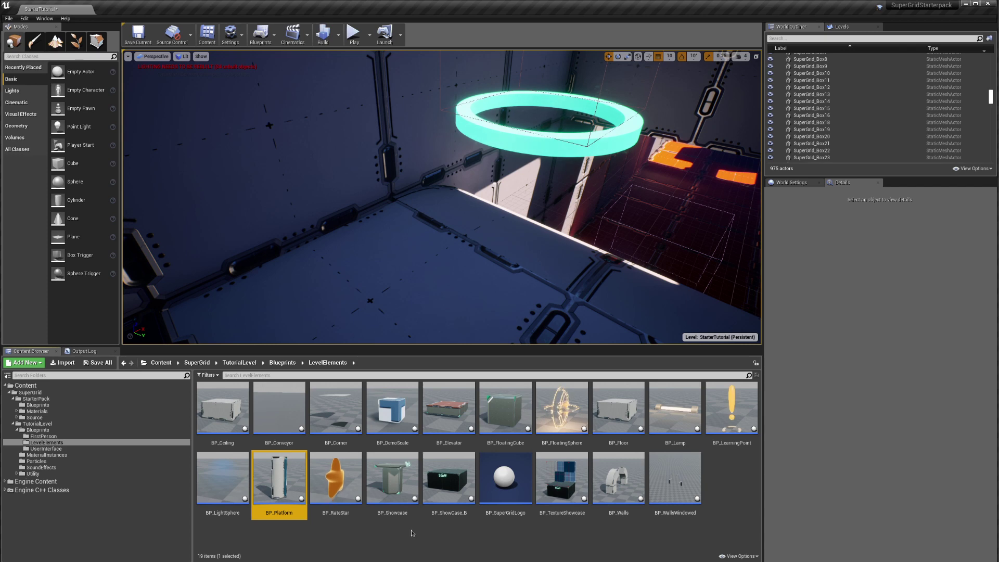
# - Place a BP_LightSphere by the wall above the red floor and shift it away from the wall along Y
pyautogui.click(219, 489)
pyautogui.moveTo(468, 260); pyautogui.dragTo(531, 244, button='right')
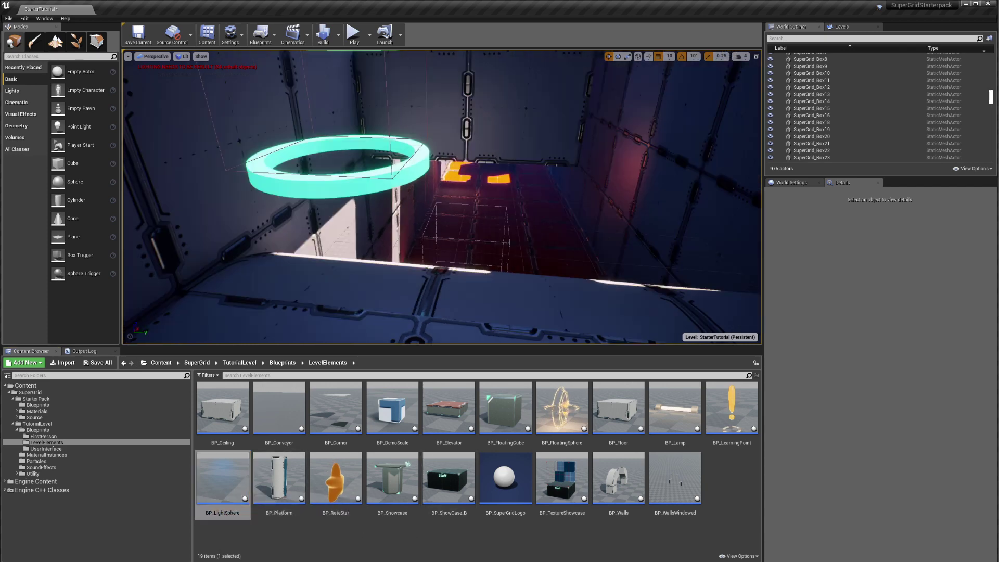
pyautogui.moveTo(468, 223); pyautogui.dragTo(494, 223, button='right')
pyautogui.moveTo(222, 476); pyautogui.dragTo(358, 220)
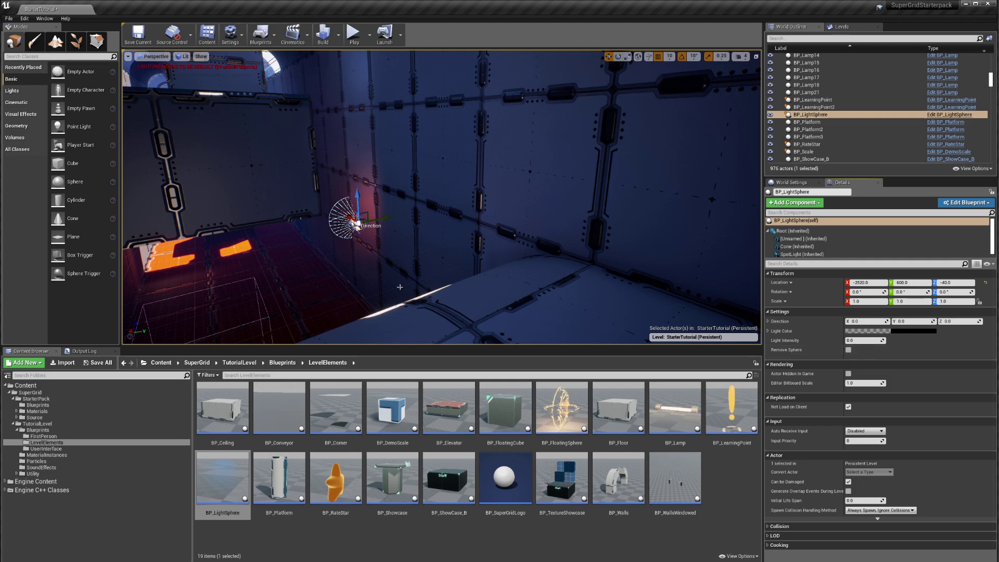
pyautogui.moveTo(399, 284); pyautogui.dragTo(354, 268, button='right')
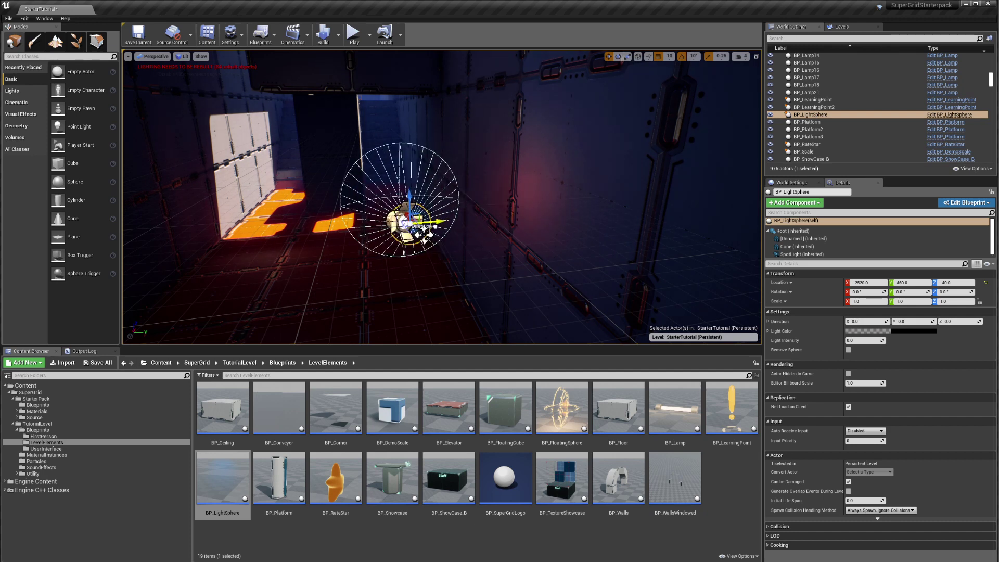
# - Play the level from the red floor near the light sphere, look around in game, and end the play session
pyautogui.rightClick(349, 304)
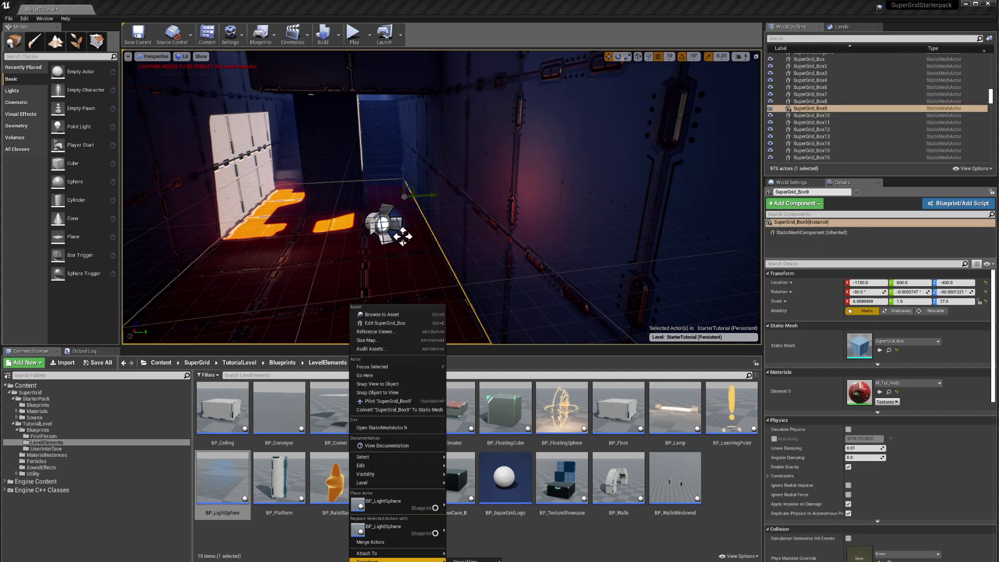
pyautogui.click(385, 561)
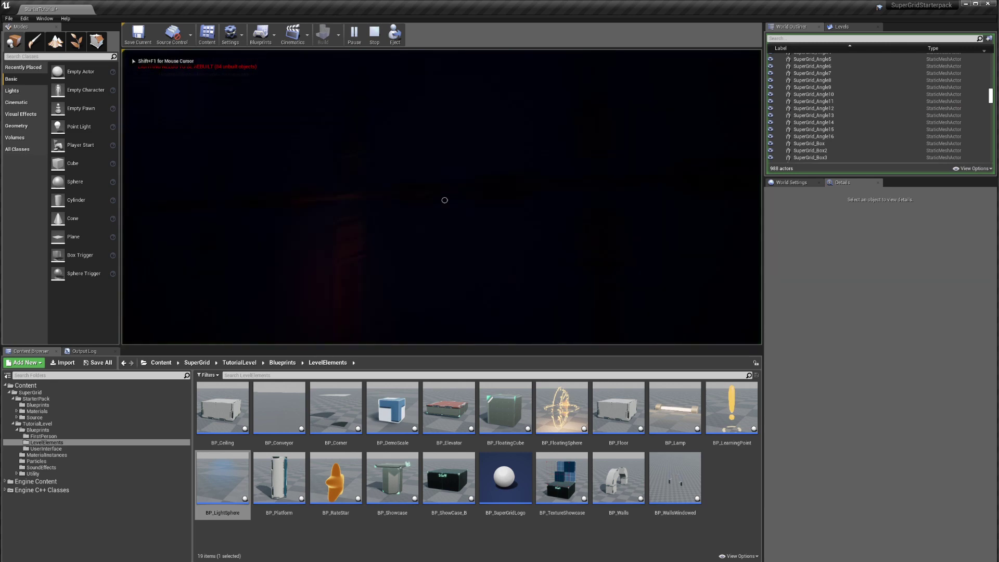
pyautogui.press('w')
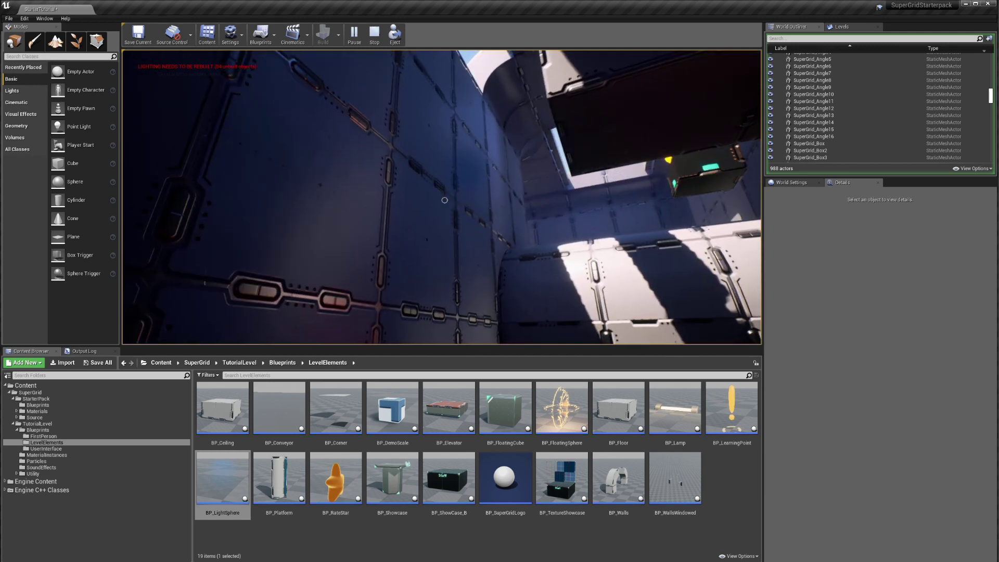
pyautogui.press('Escape')
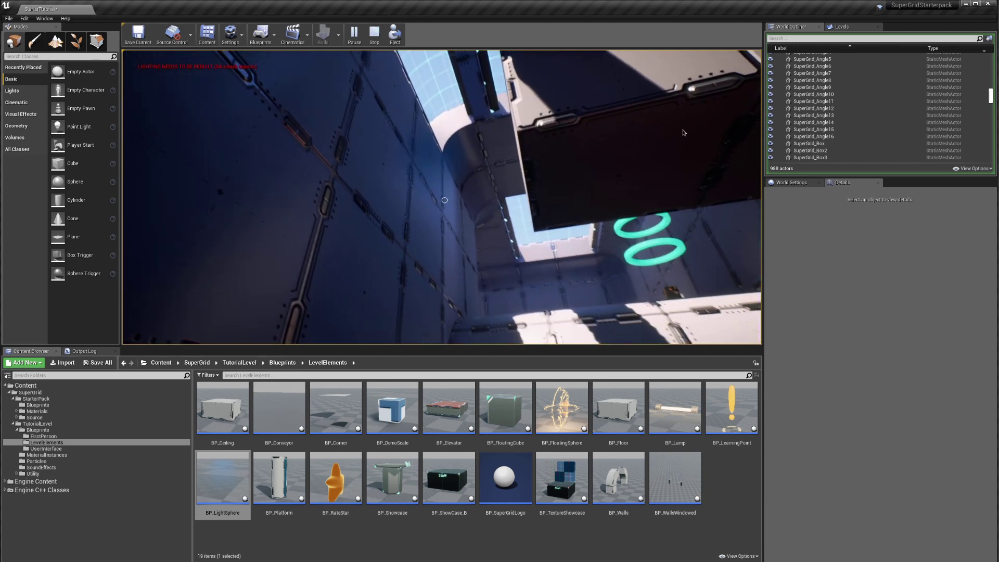
# - Select the placed BP_LightSphere and raise its Light Intensity to about 2.55
pyautogui.moveTo(460, 188)
pyautogui.mouseDown(button='right')
pyautogui.moveTo(443, 223)
pyautogui.moveTo(417, 208)
pyautogui.moveTo(452, 156)
pyautogui.moveTo(460, 189)
pyautogui.mouseUp(button='right')
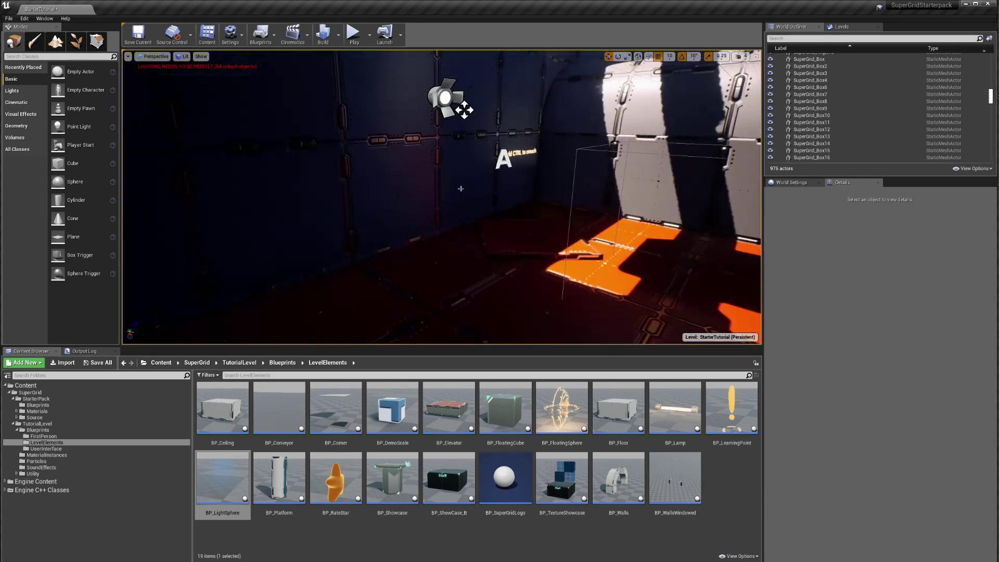
pyautogui.click(464, 109)
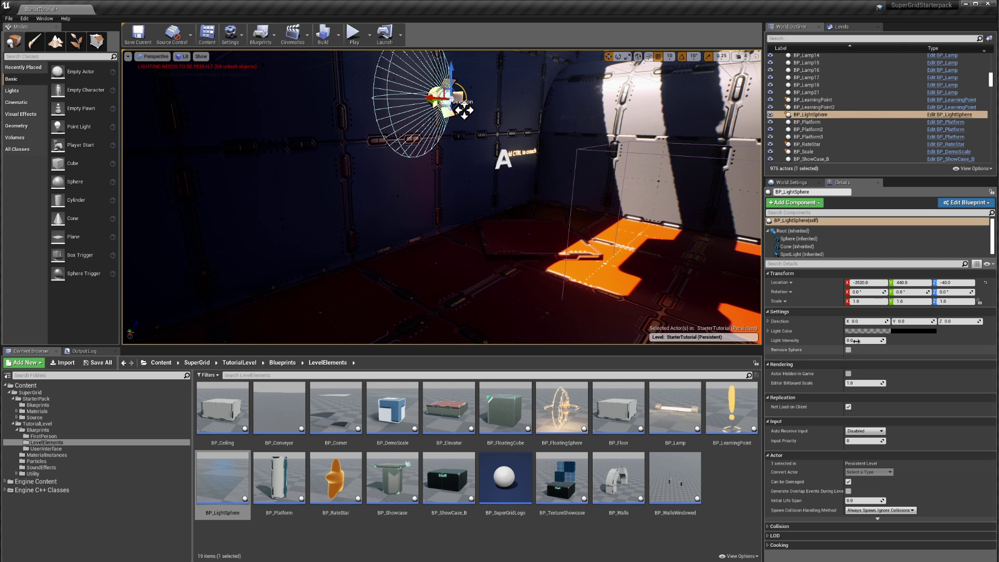
pyautogui.moveTo(861, 340); pyautogui.dragTo(885, 340)
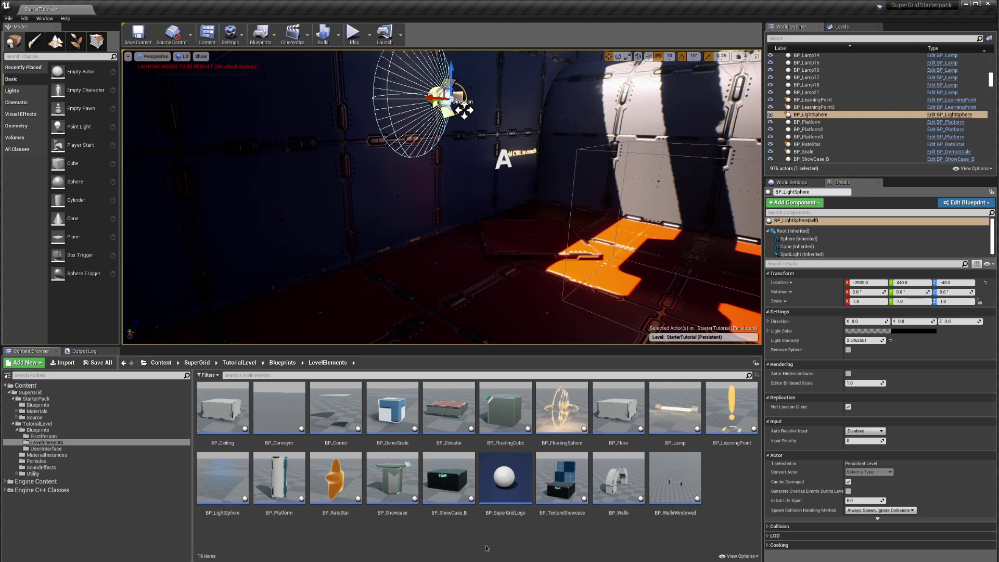
# - Go through the BP_ShowCase_B, BP_TextureShowcase, BP_Walls and BP_WallsWindowed blueprints in the LevelElements folder
pyautogui.click(448, 478)
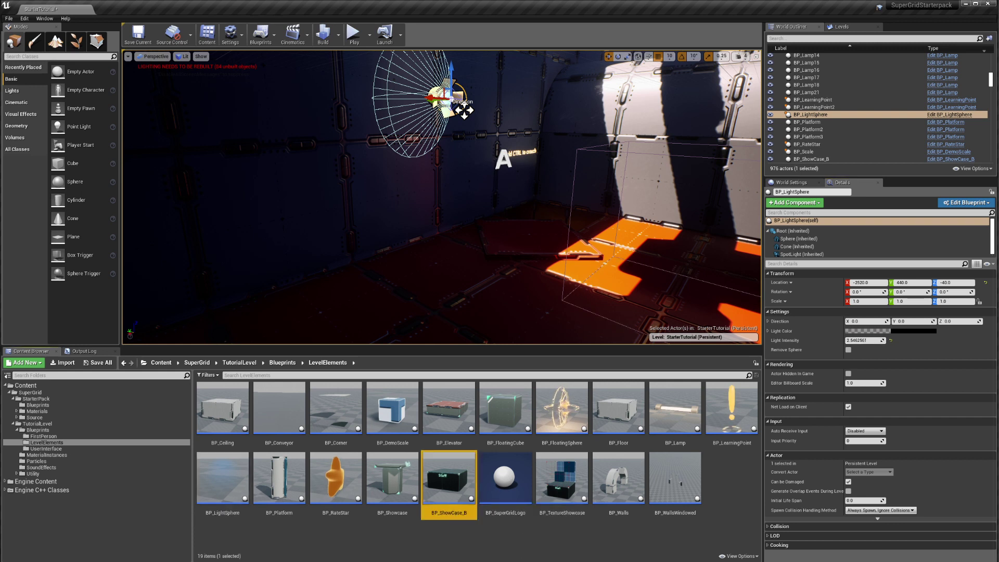
pyautogui.click(576, 491)
pyautogui.click(618, 477)
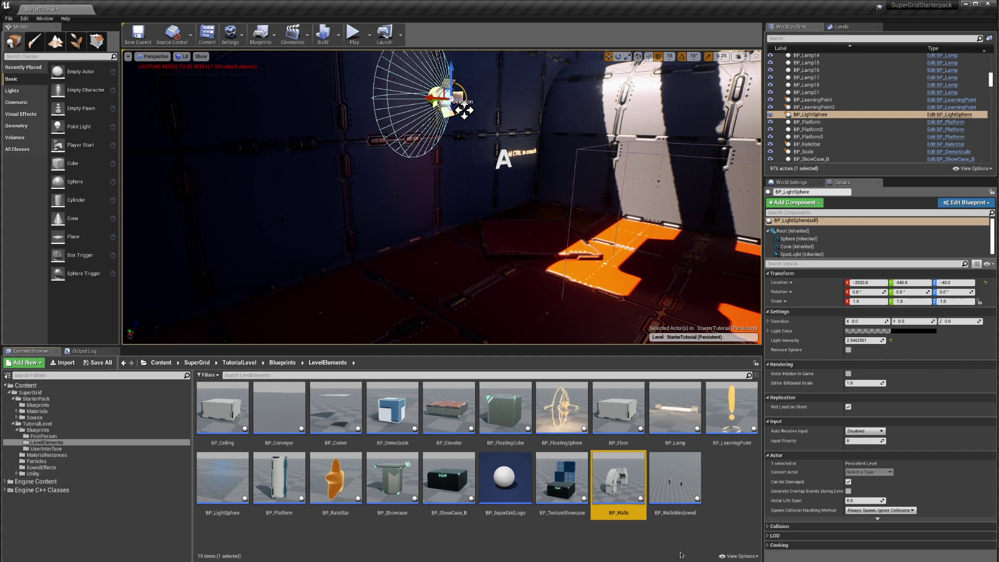
pyautogui.click(675, 479)
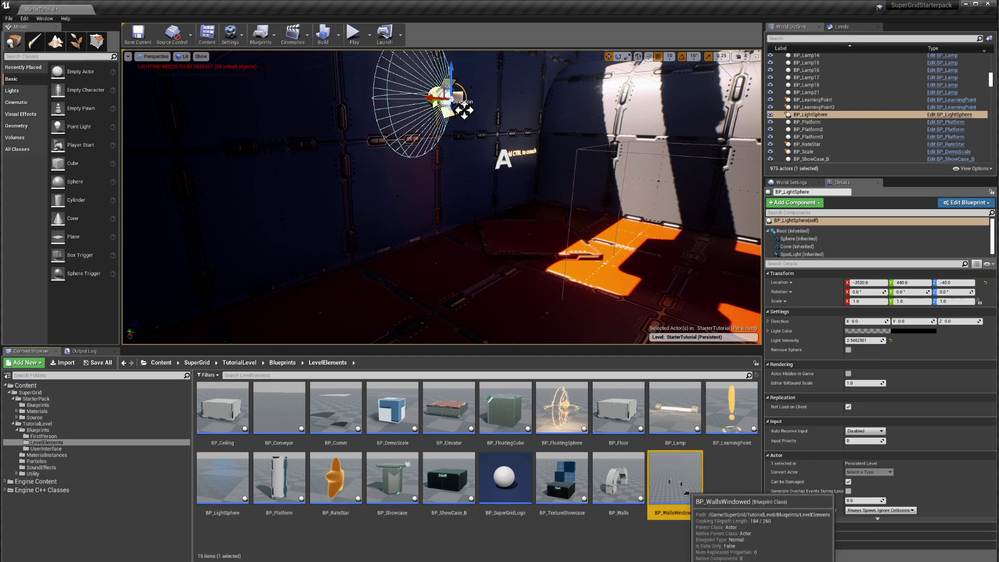
# - Place a BP_WallsWindowed piece on the floor of the hall with the curved walls and glazed ceiling
pyautogui.press('w')
pyautogui.moveTo(460, 218); pyautogui.dragTo(500, 161, button='right')
pyautogui.press('w')
pyautogui.moveTo(695, 472); pyautogui.dragTo(442, 331)
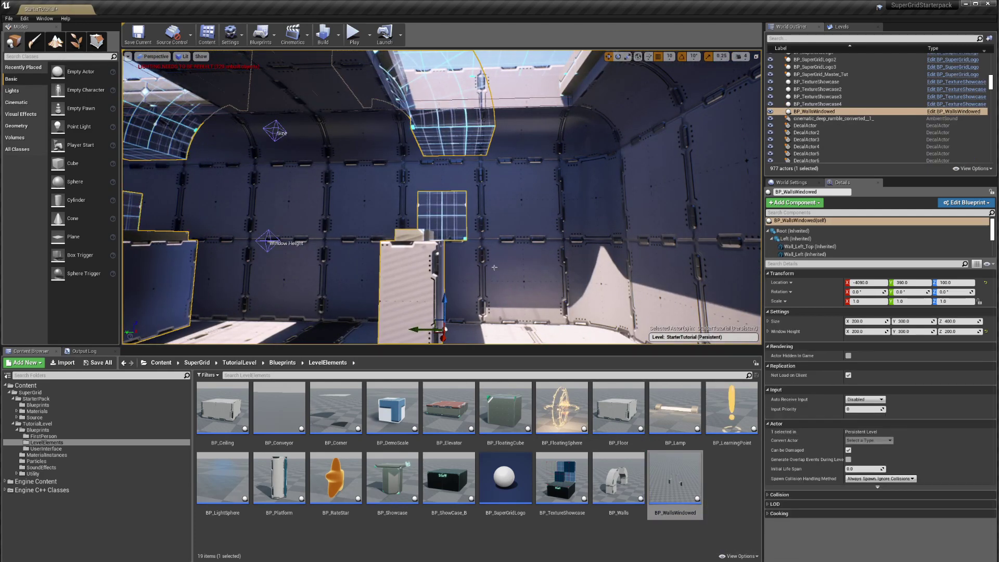
pyautogui.moveTo(442, 331); pyautogui.dragTo(333, 322, button='right')
# - Select Sample_Wall_Window3, lower its Window Height Z, and enlarge its Size to about X 1206, Y 454, Z 1042
pyautogui.moveTo(484, 281); pyautogui.dragTo(523, 256, button='right')
pyautogui.click(588, 216)
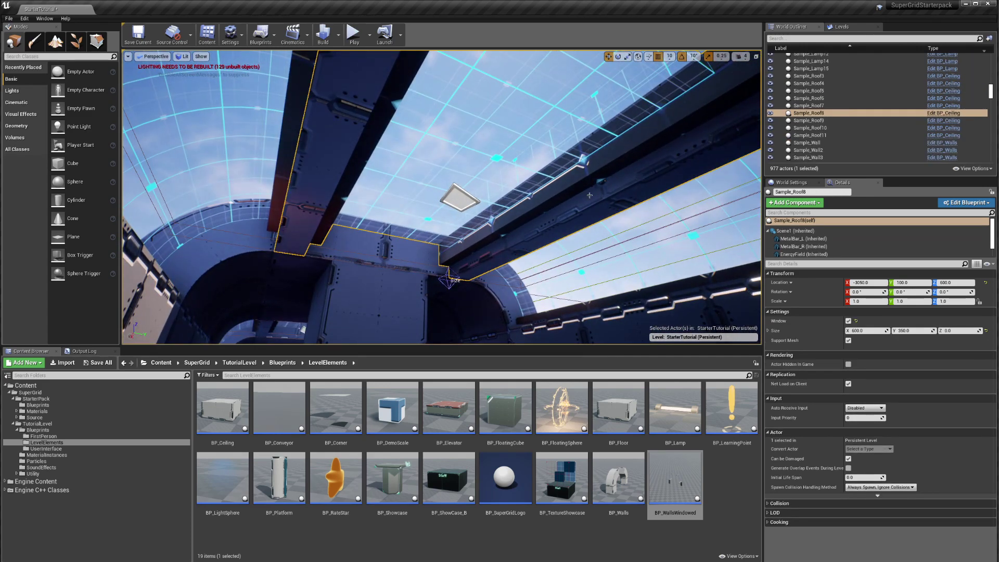
pyautogui.click(633, 255)
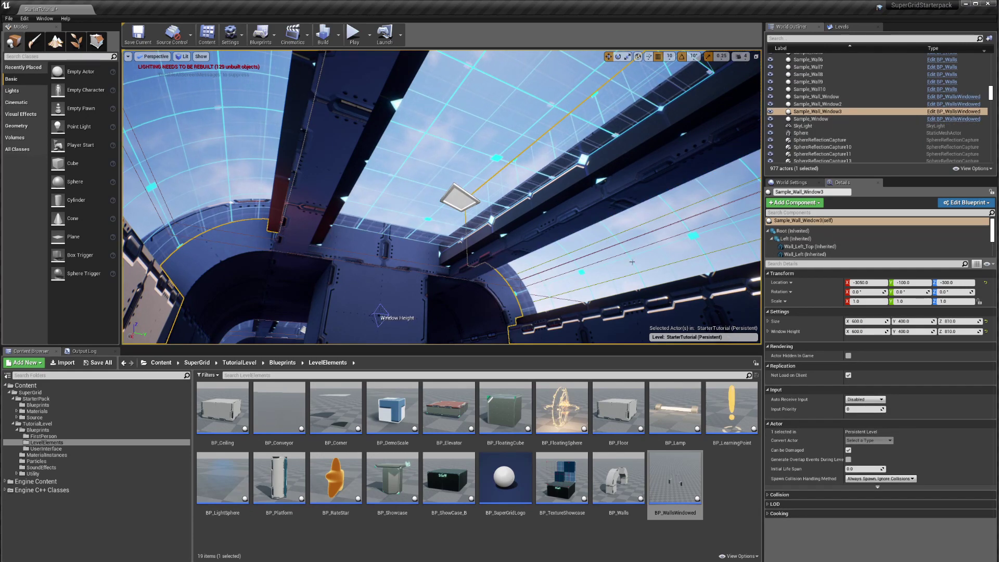
pyautogui.moveTo(555, 268); pyautogui.dragTo(555, 268, button='right')
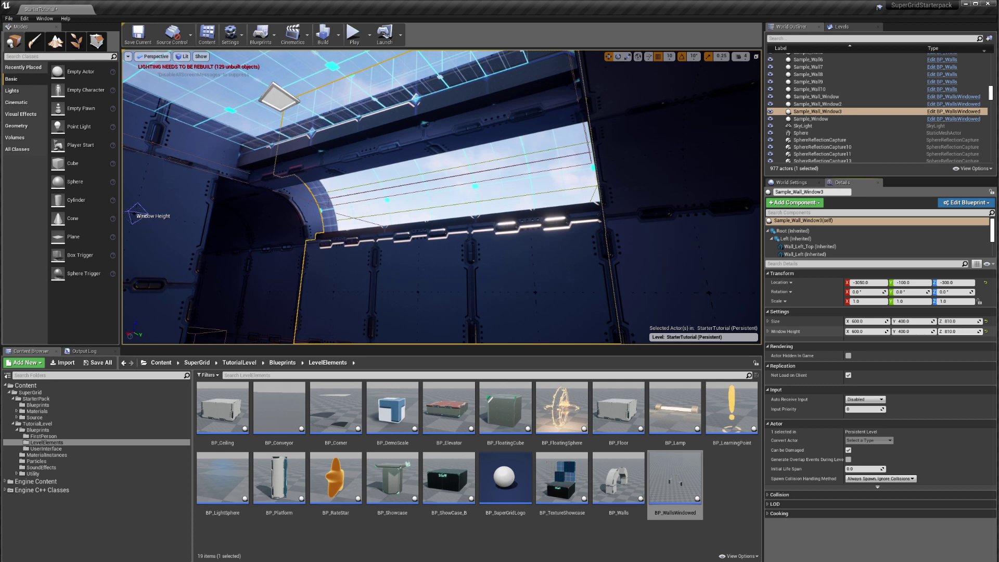
pyautogui.moveTo(954, 331); pyautogui.dragTo(919, 331)
pyautogui.moveTo(600, 293); pyautogui.dragTo(596, 347, button='right')
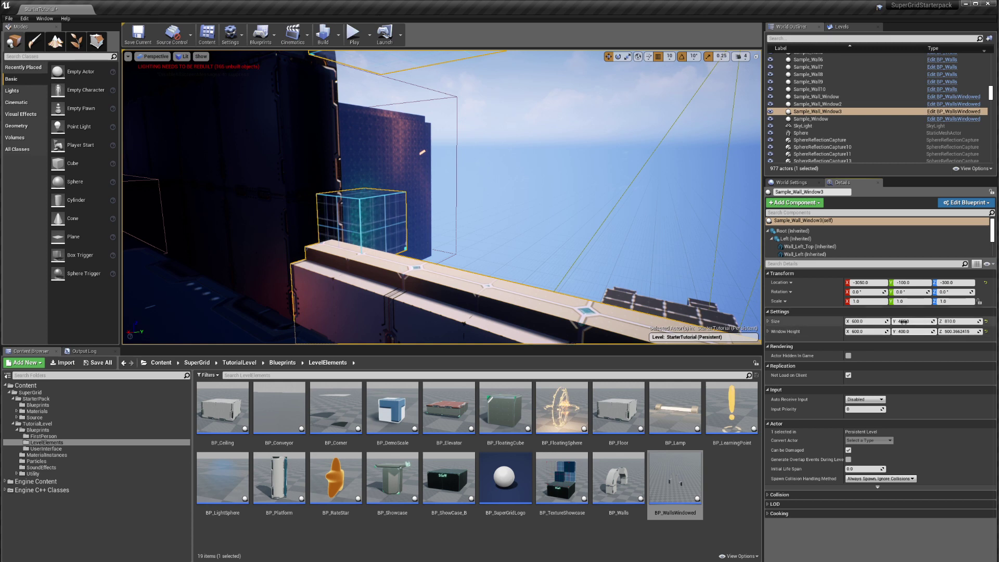
pyautogui.moveTo(903, 322)
pyautogui.mouseDown()
pyautogui.moveTo(880, 321)
pyautogui.moveTo(955, 332)
pyautogui.moveTo(846, 321)
pyautogui.moveTo(900, 321)
pyautogui.mouseUp()
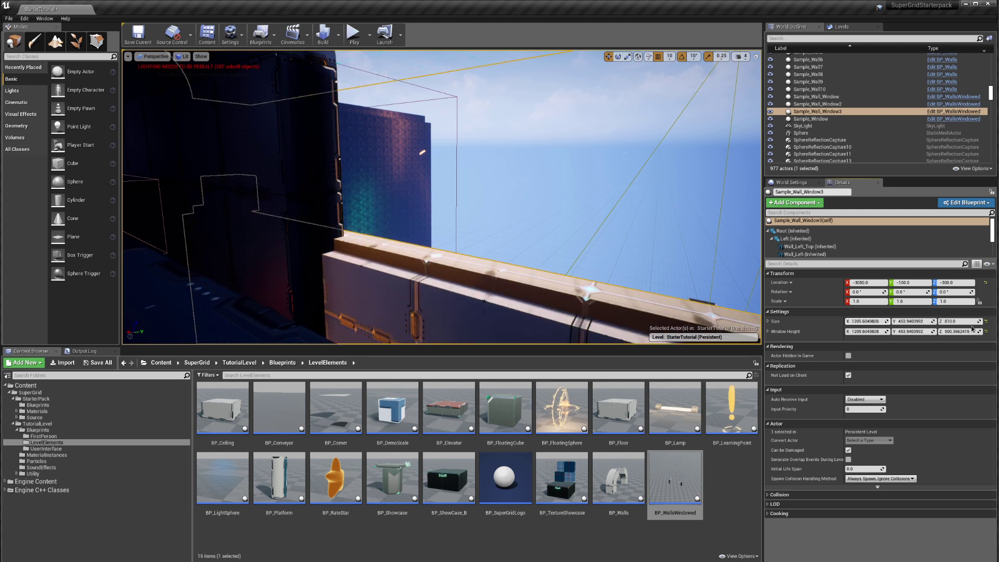
pyautogui.moveTo(962, 322); pyautogui.dragTo(969, 322)
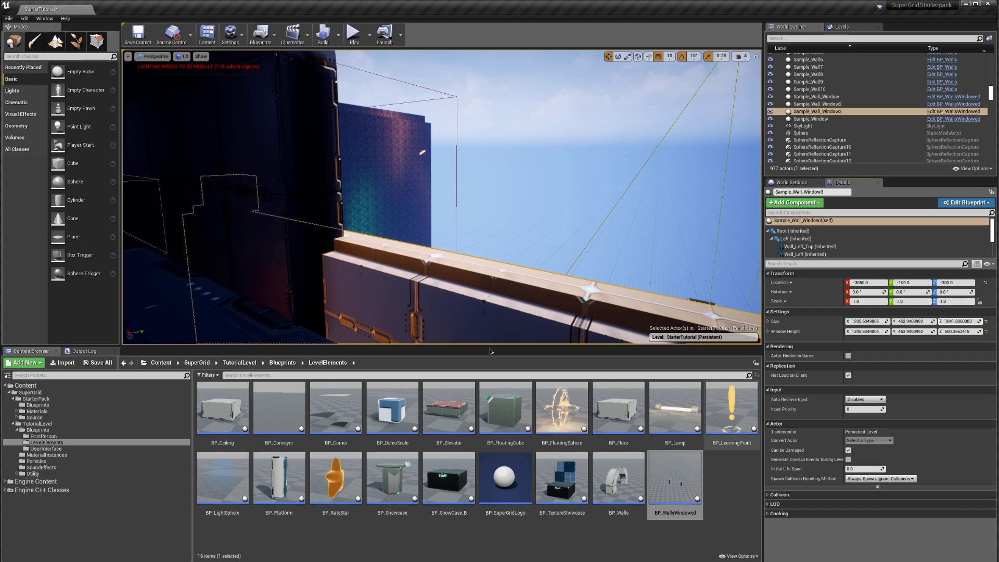
# - Examine SuperGrid_DynamicStairs2 and SuperGrid_Wall8 among the wooden partition walls, viewing the columns and walls from several angles
pyautogui.moveTo(432, 257); pyautogui.dragTo(404, 261, button='right')
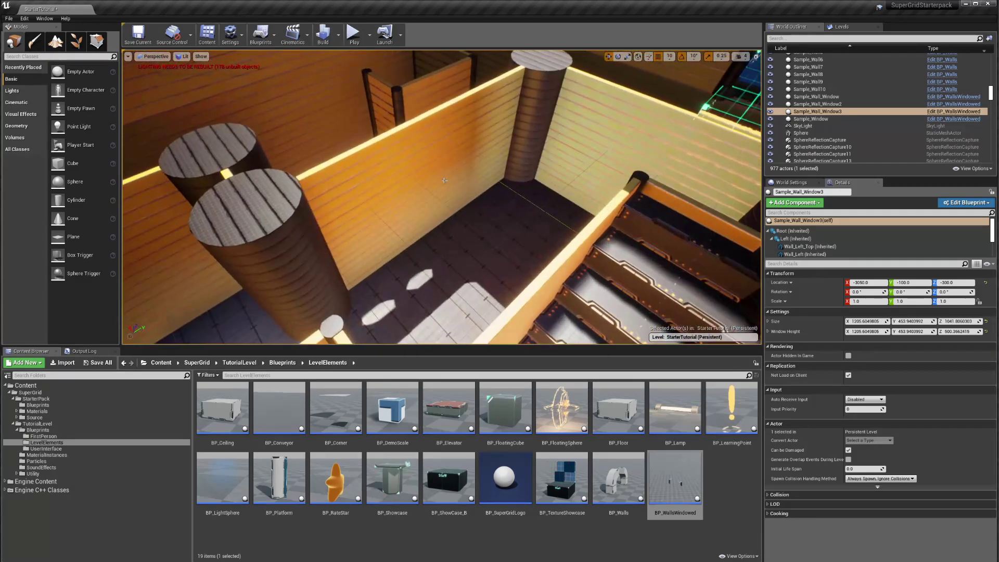
pyautogui.click(436, 164)
pyautogui.click(587, 263)
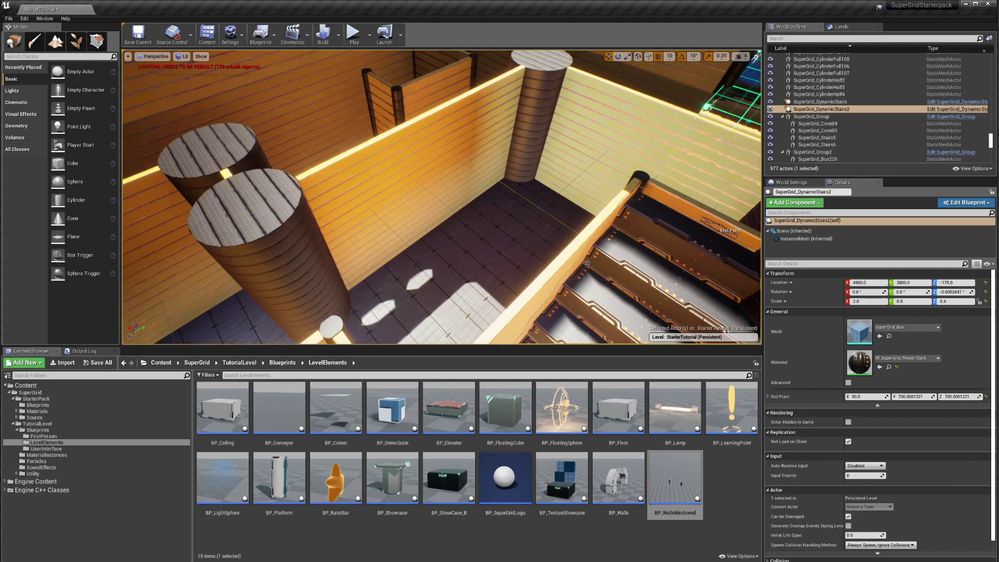
pyautogui.click(574, 241)
pyautogui.click(475, 128)
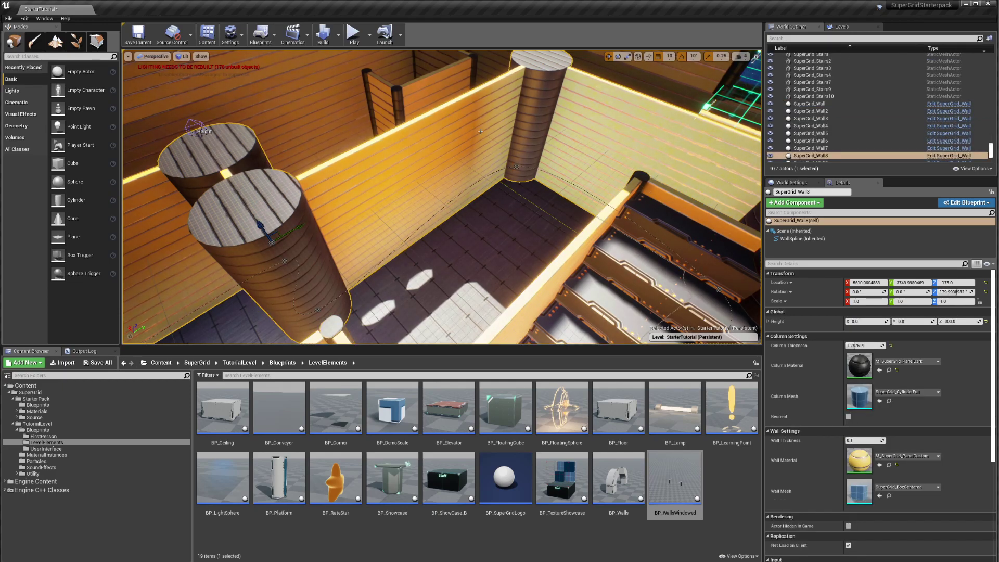
pyautogui.moveTo(474, 128); pyautogui.dragTo(578, 104, button='right')
pyautogui.moveTo(474, 128); pyautogui.dragTo(511, 305, button='right')
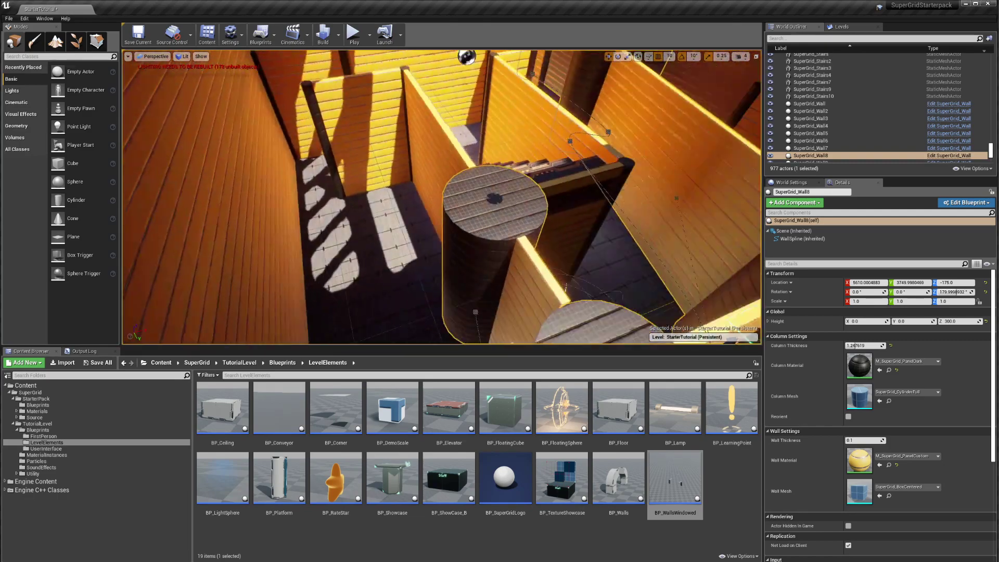
pyautogui.moveTo(442, 196); pyautogui.dragTo(424, 286, button='right')
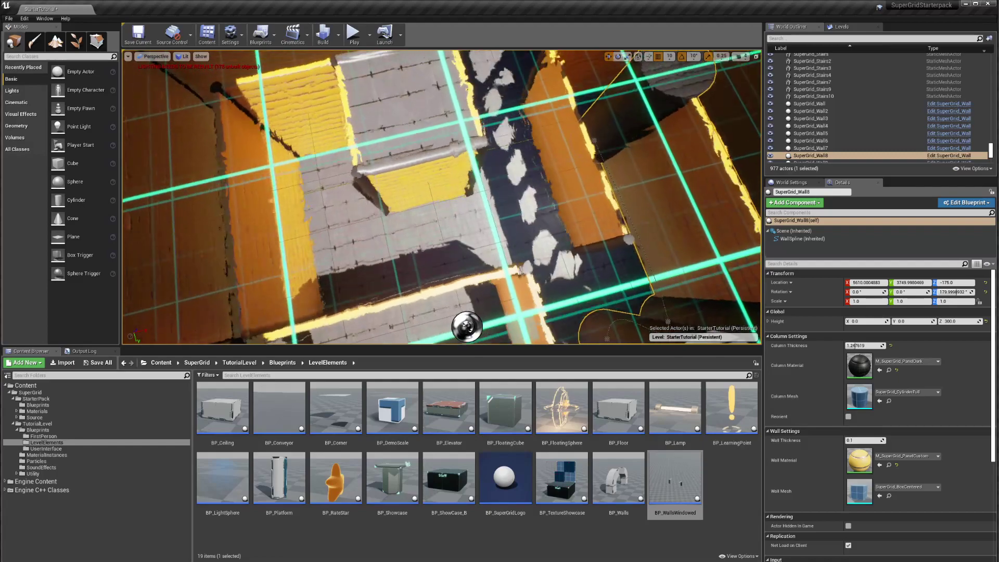
# - Start a play session from the floor beside SuperGrid_Wall2, between the yellow panelled partition walls
pyautogui.moveTo(458, 255); pyautogui.dragTo(389, 222, button='right')
pyautogui.click(389, 222)
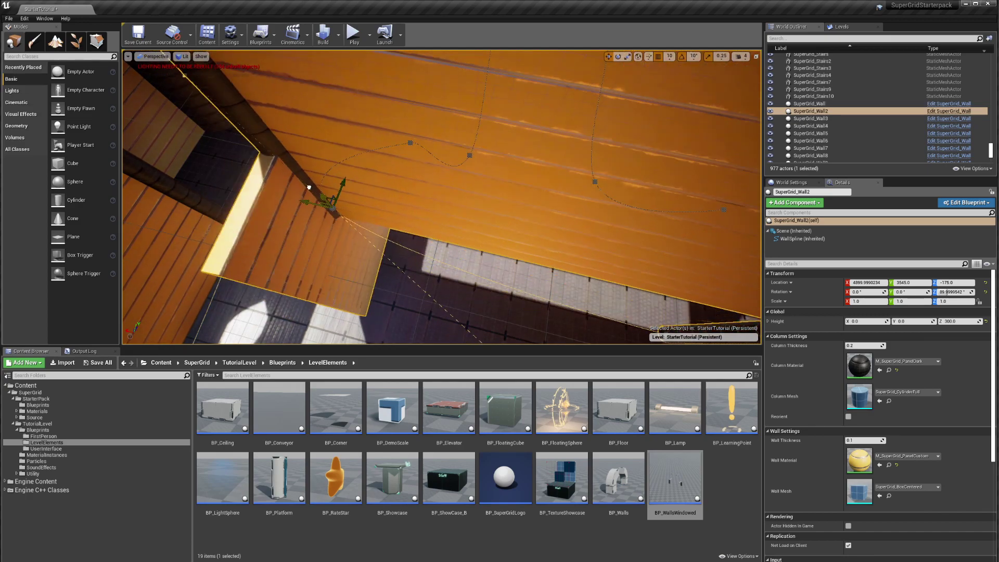
pyautogui.moveTo(441, 198); pyautogui.dragTo(359, 241, button='right')
pyautogui.rightClick(400, 250)
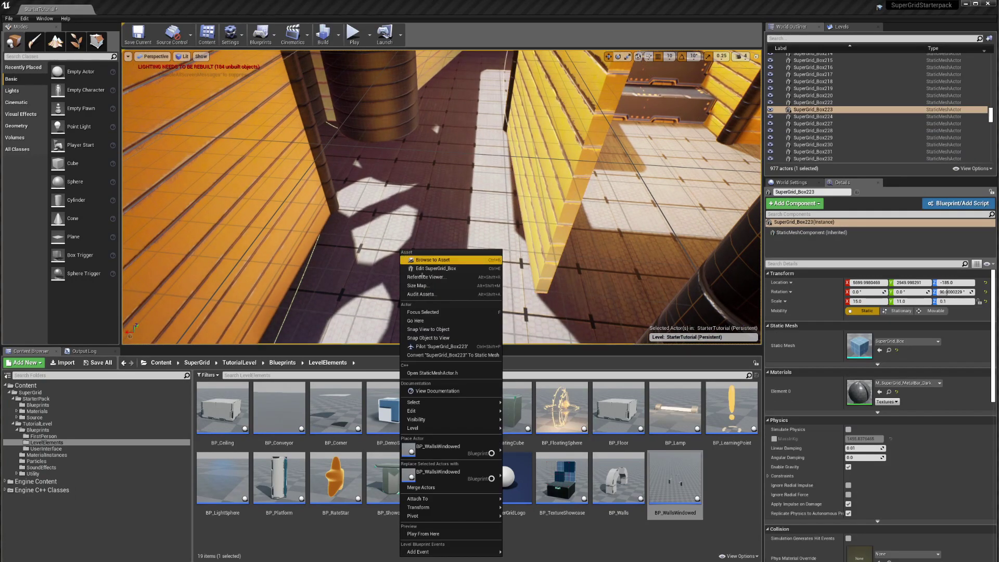
pyautogui.click(416, 538)
pyautogui.hotkey('alt', 'p')
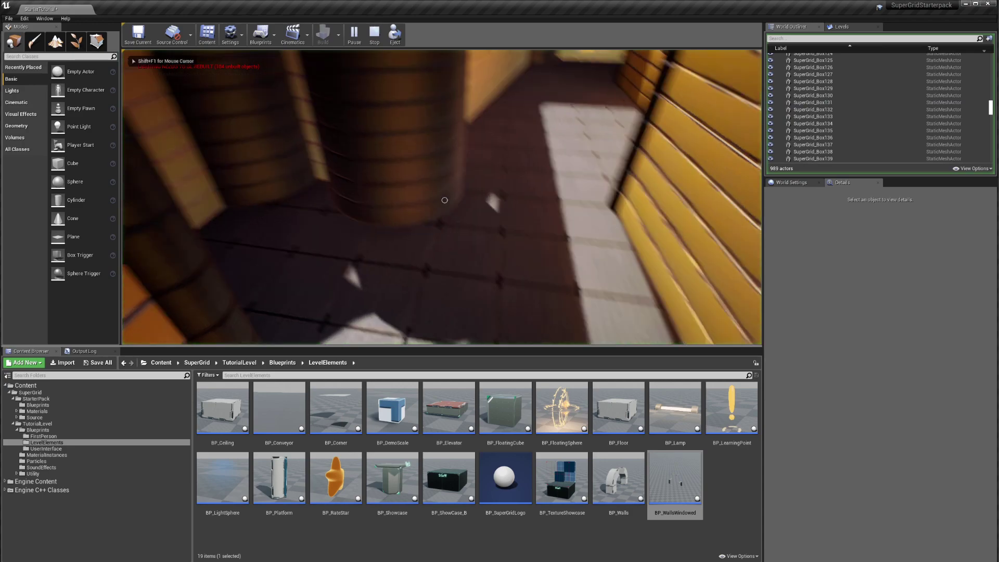
# - Walk through the maze of yellow panelled walls to the "Sorry :P" text on the dark column, and end the play session
pyautogui.press('w')
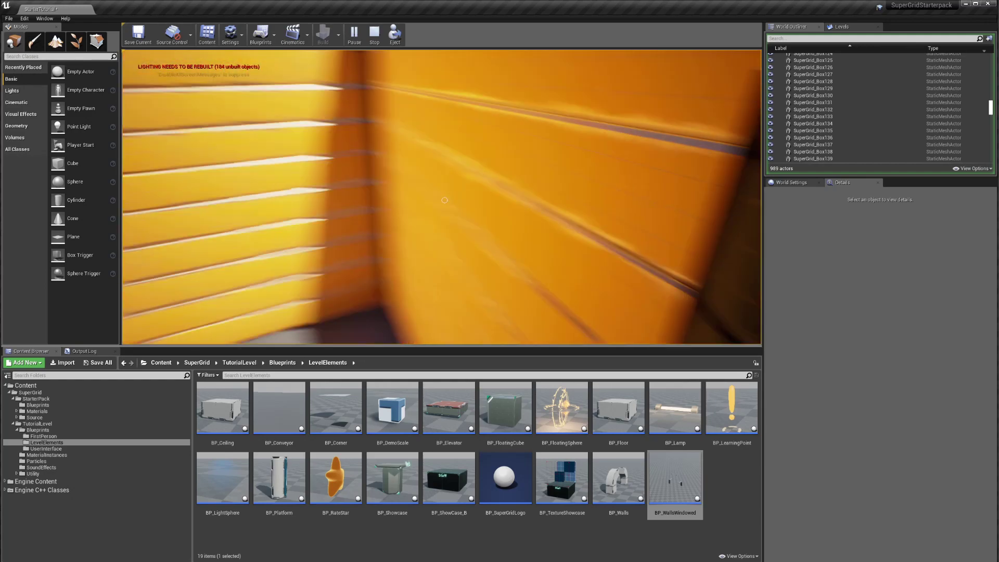
pyautogui.press('w')
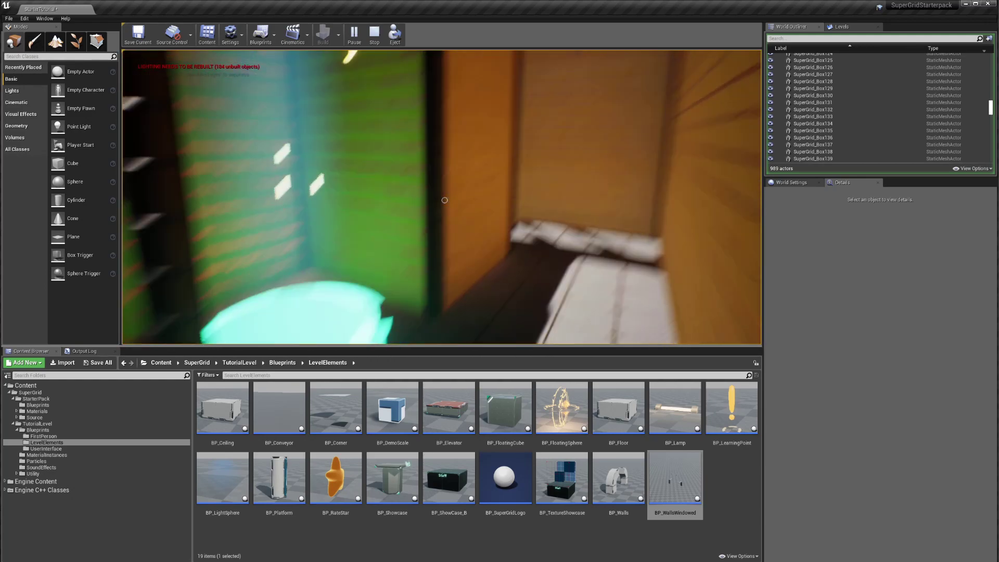
pyautogui.press('s')
pyautogui.press('w')
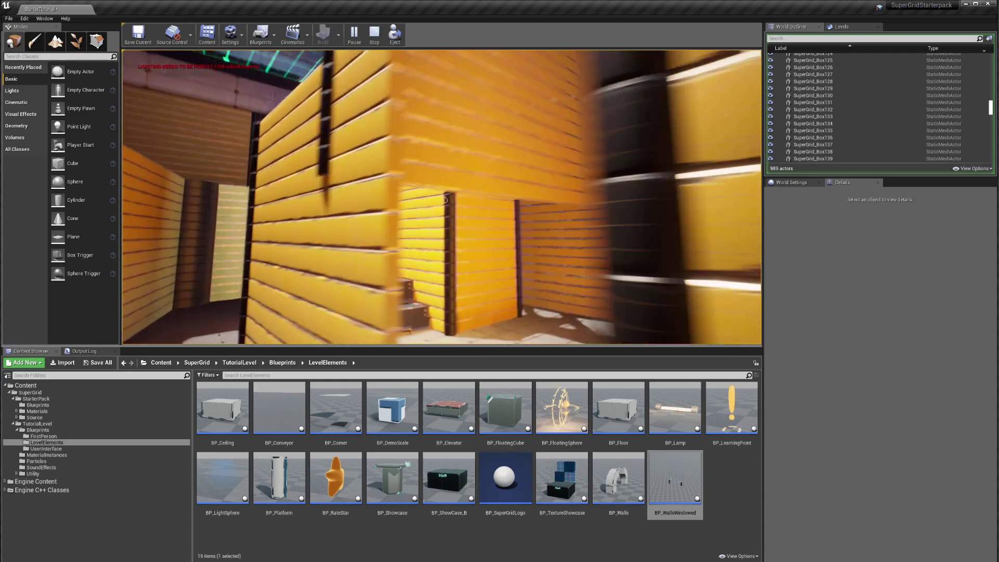
pyautogui.press('w')
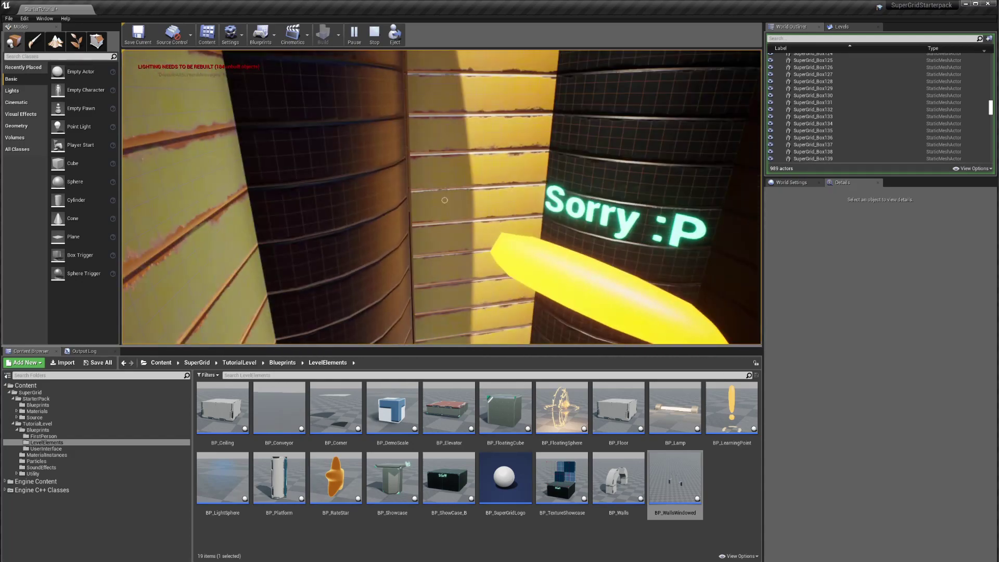
pyautogui.press('Escape')
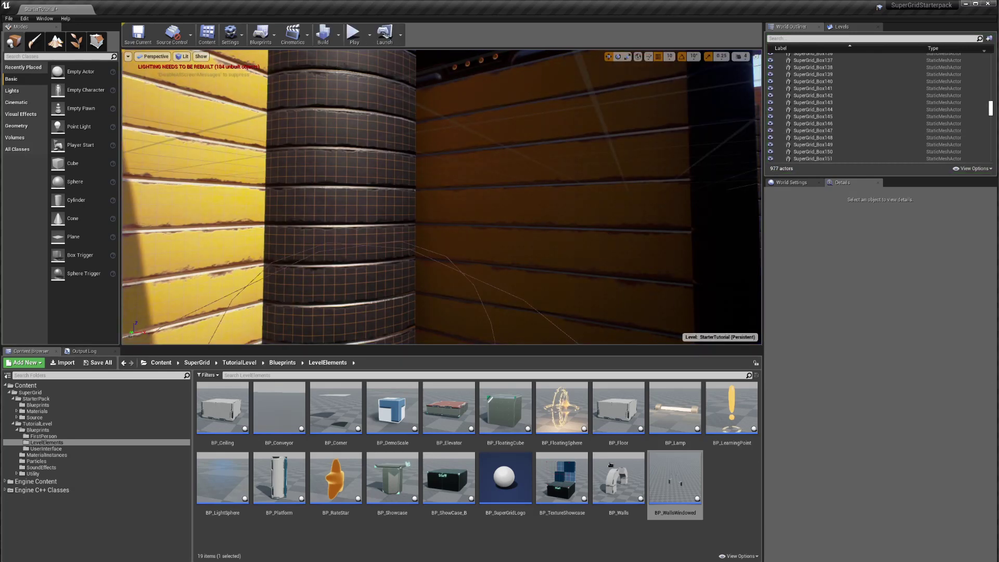
# - Switch to the Epic Games Launcher, open the SuperGrid Starter pack page from the vault, and review its description, technical details and comments
pyautogui.hotkey('alt', 'Tab')
pyautogui.hotkey('alt', 'Tab')
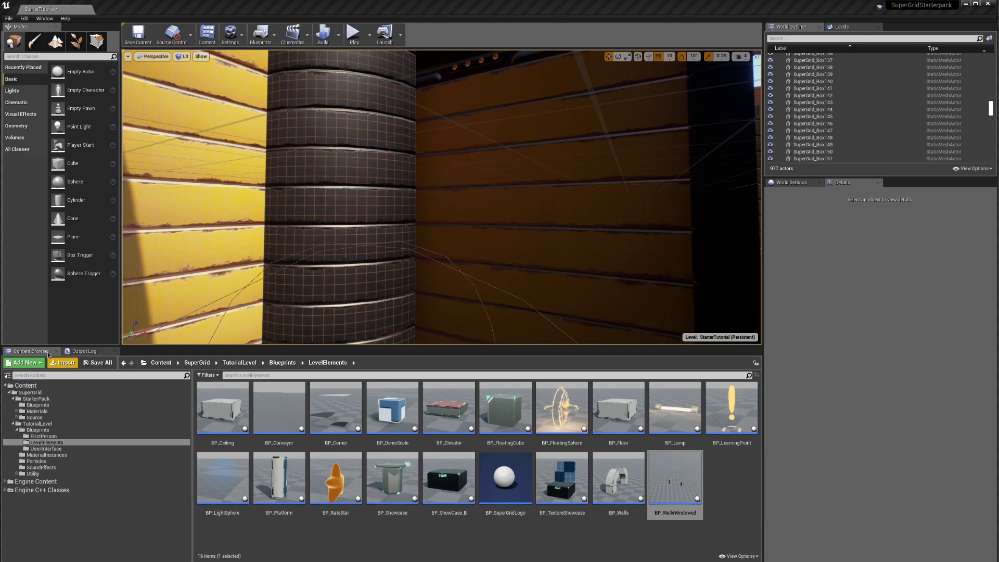
pyautogui.hotkey('alt', 'Tab')
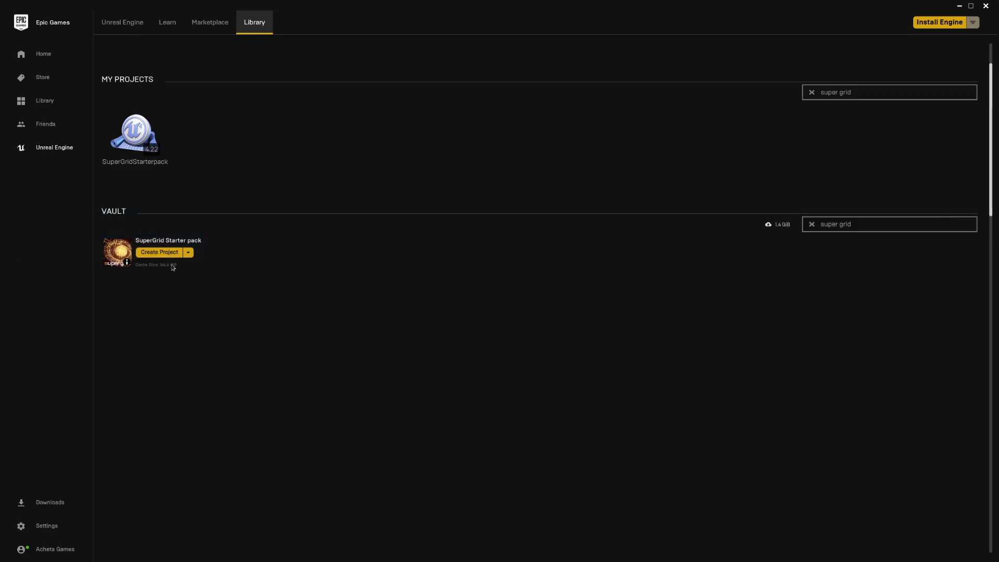
pyautogui.click(154, 242)
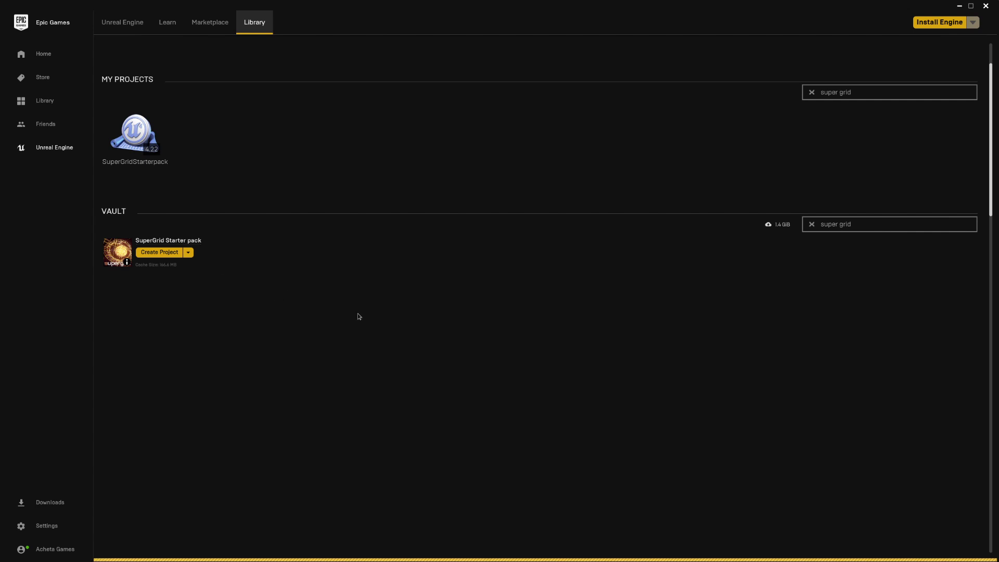
pyautogui.scroll(-5, 349, 393)
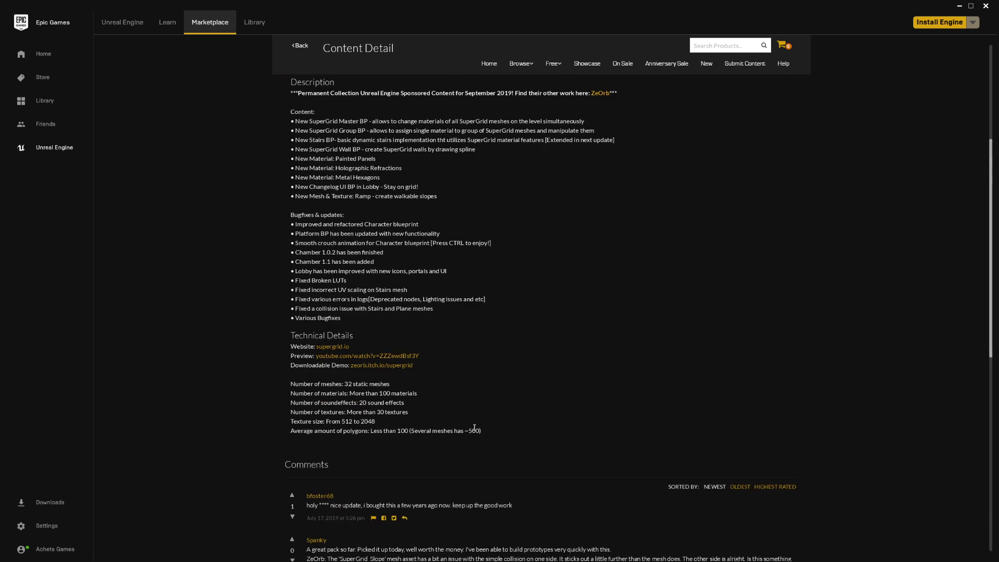
pyautogui.scroll(-2, 470, 428)
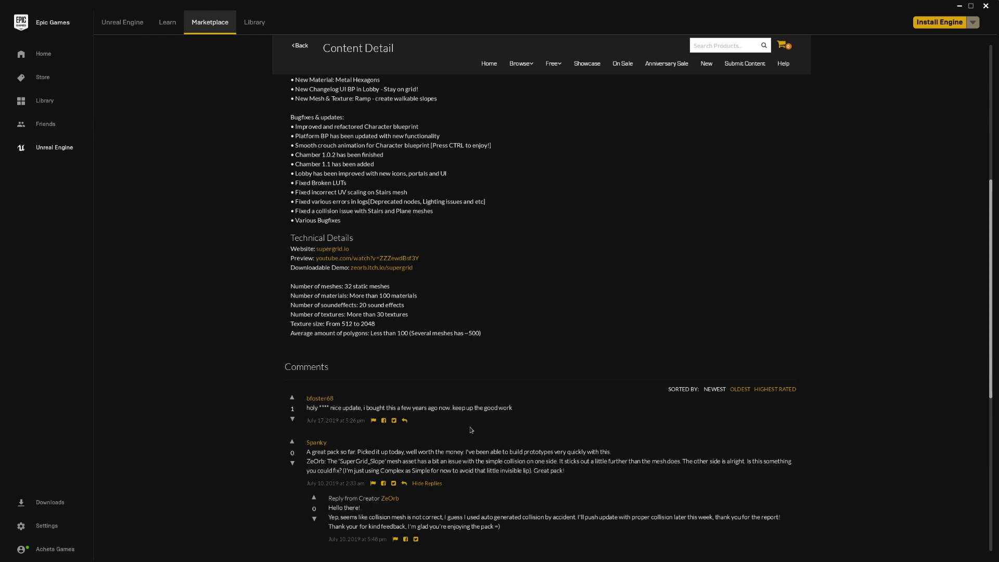
pyautogui.scroll(6, 471, 429)
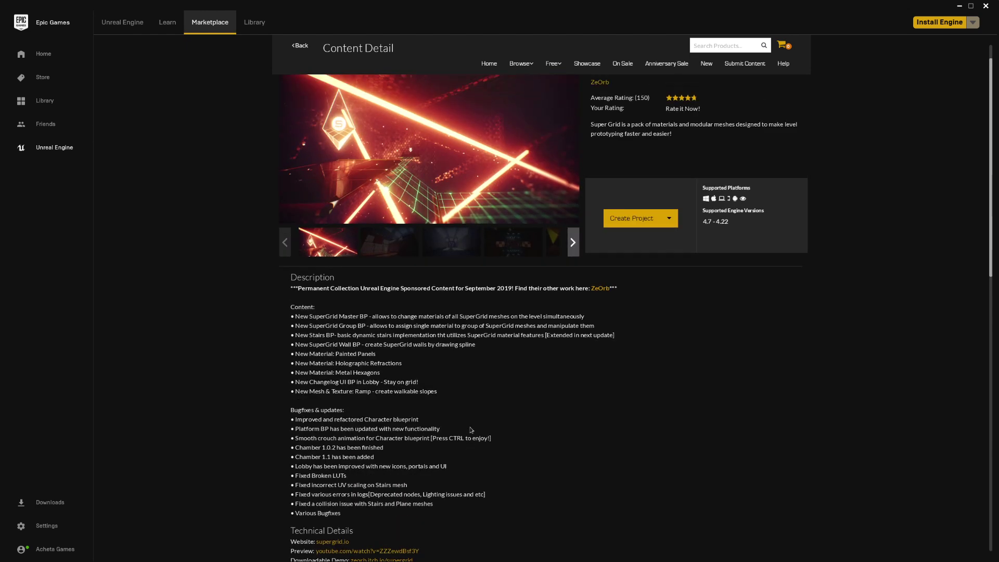
pyautogui.scroll(1, 442, 354)
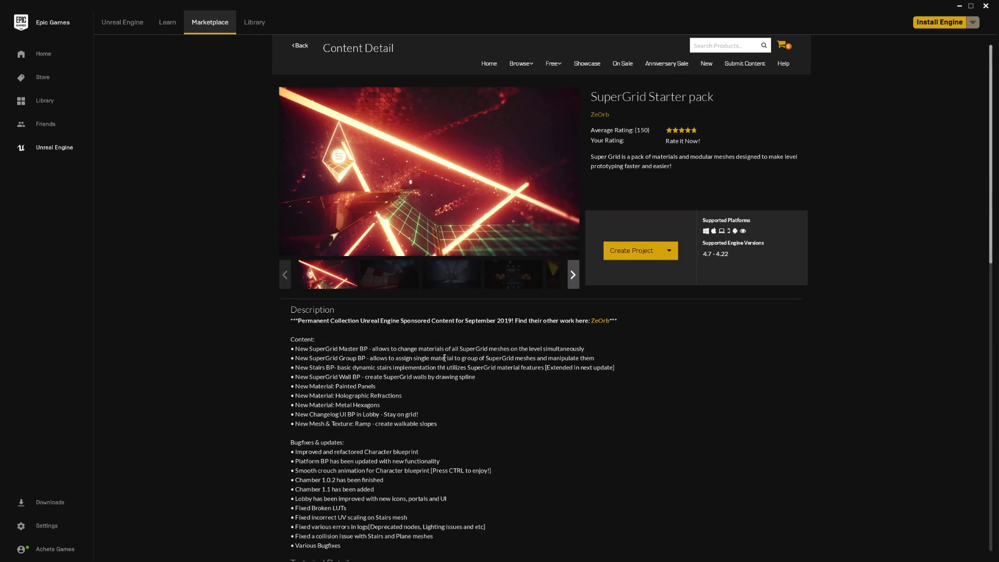